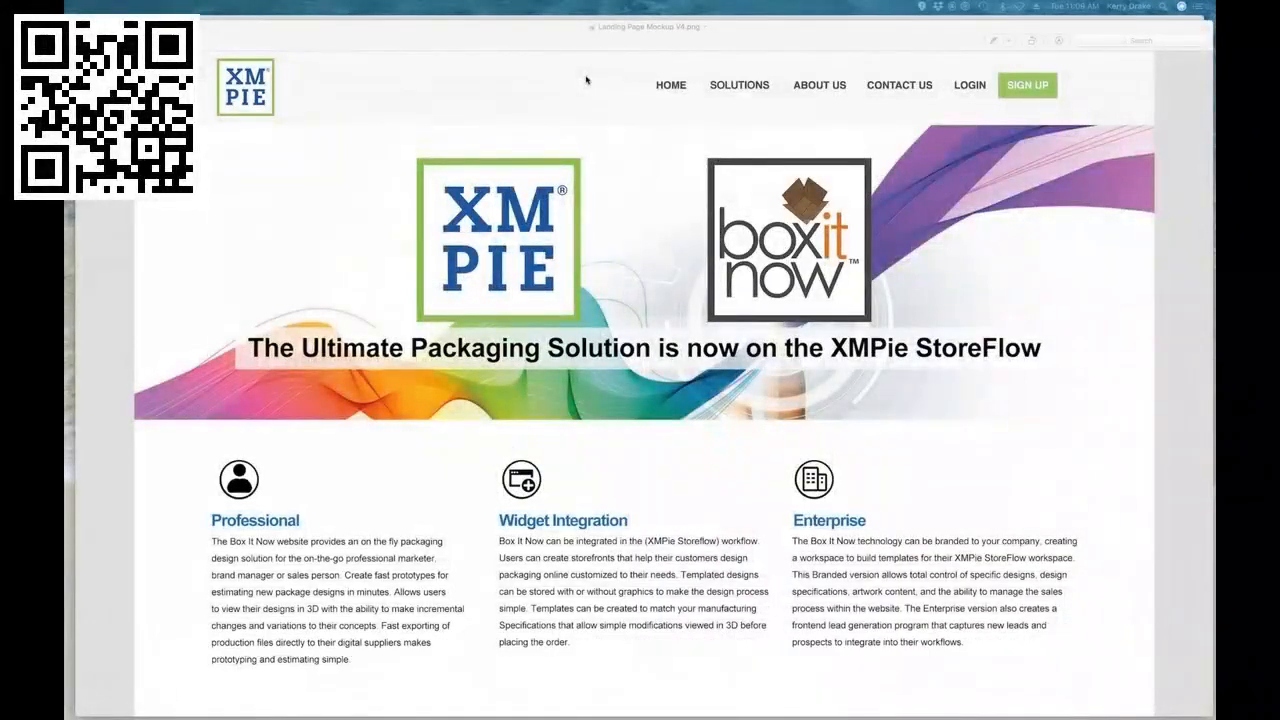
Step: Move the landing page mockup out of the way and open the box categories on the Box It Now website
click(503, 45)
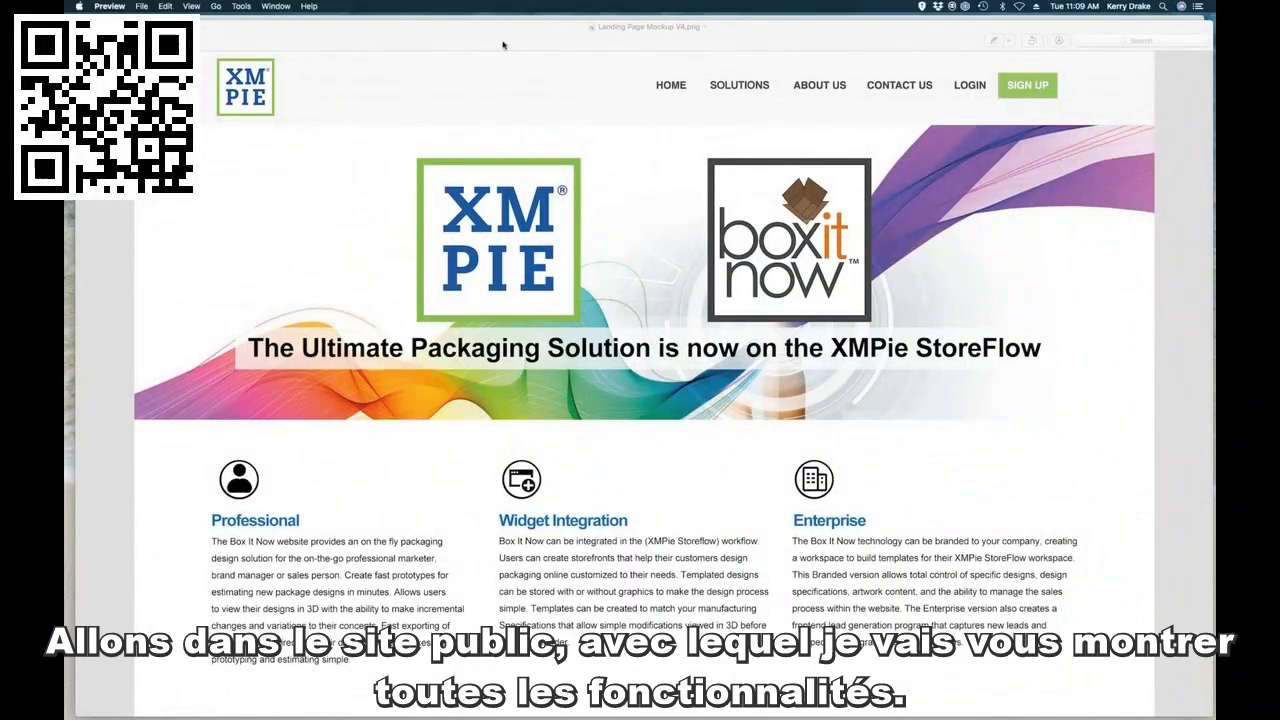
drag(504, 45, 502, 717)
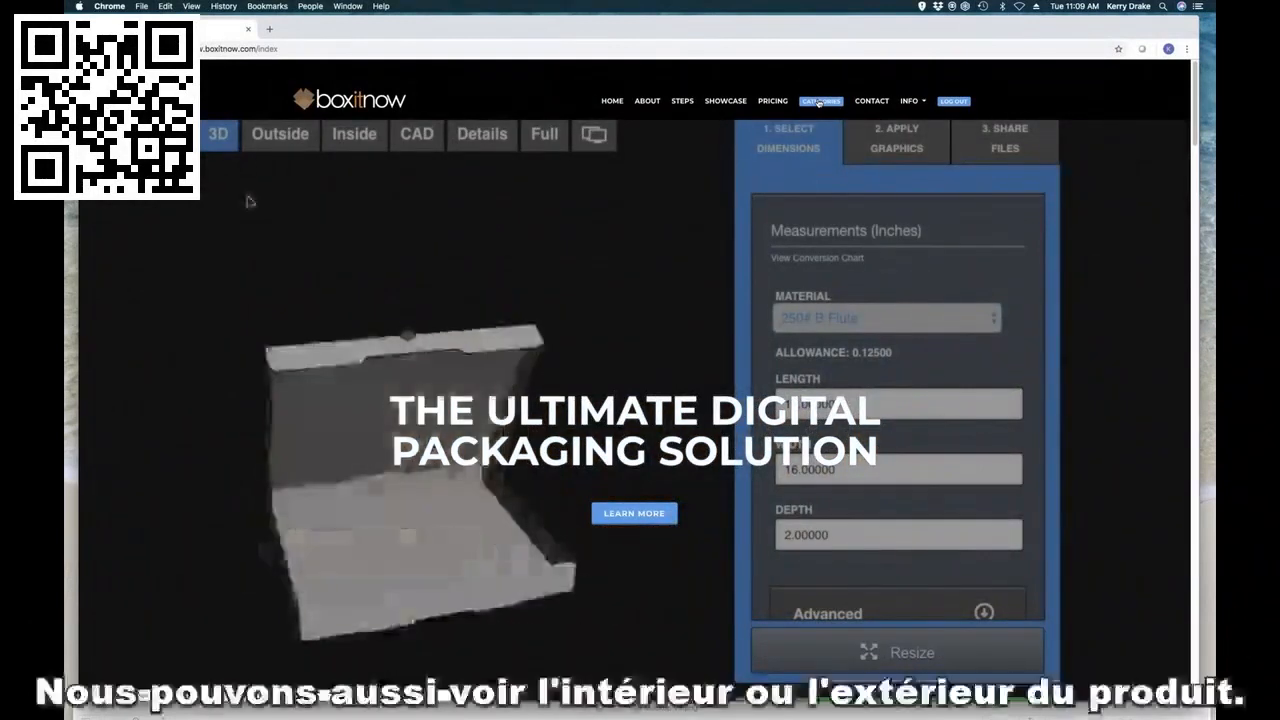
click(279, 134)
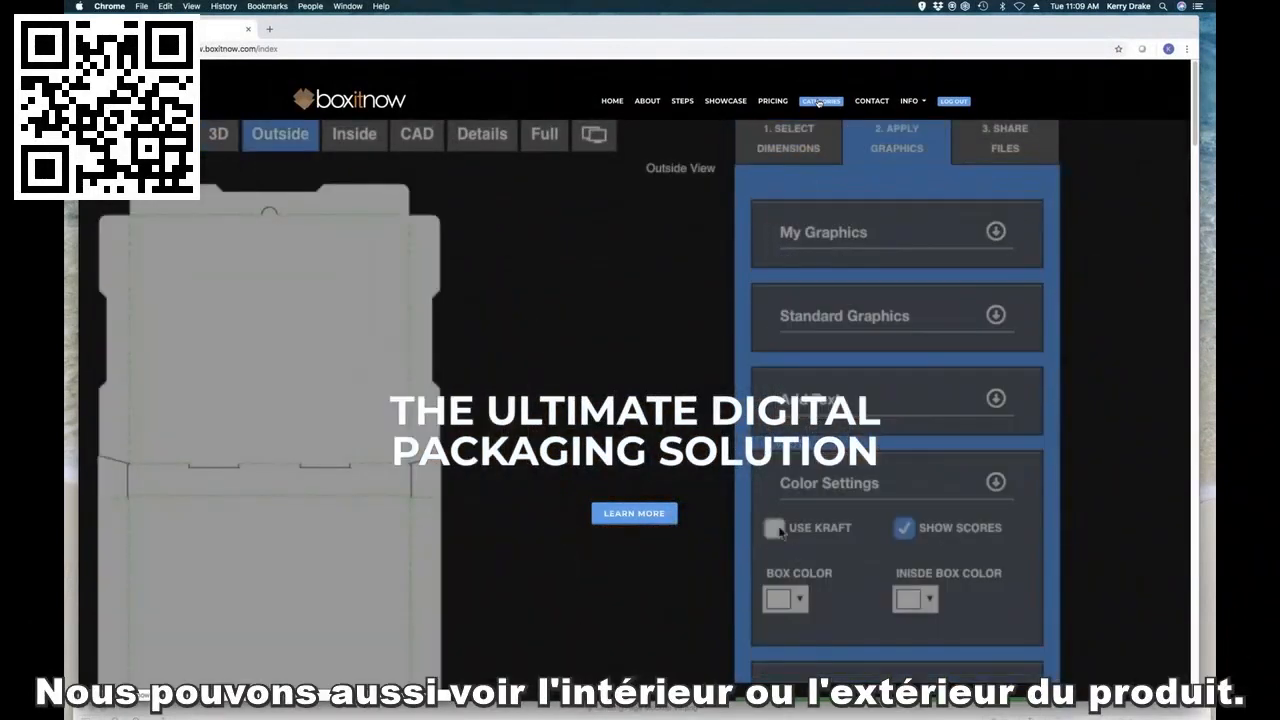
click(775, 528)
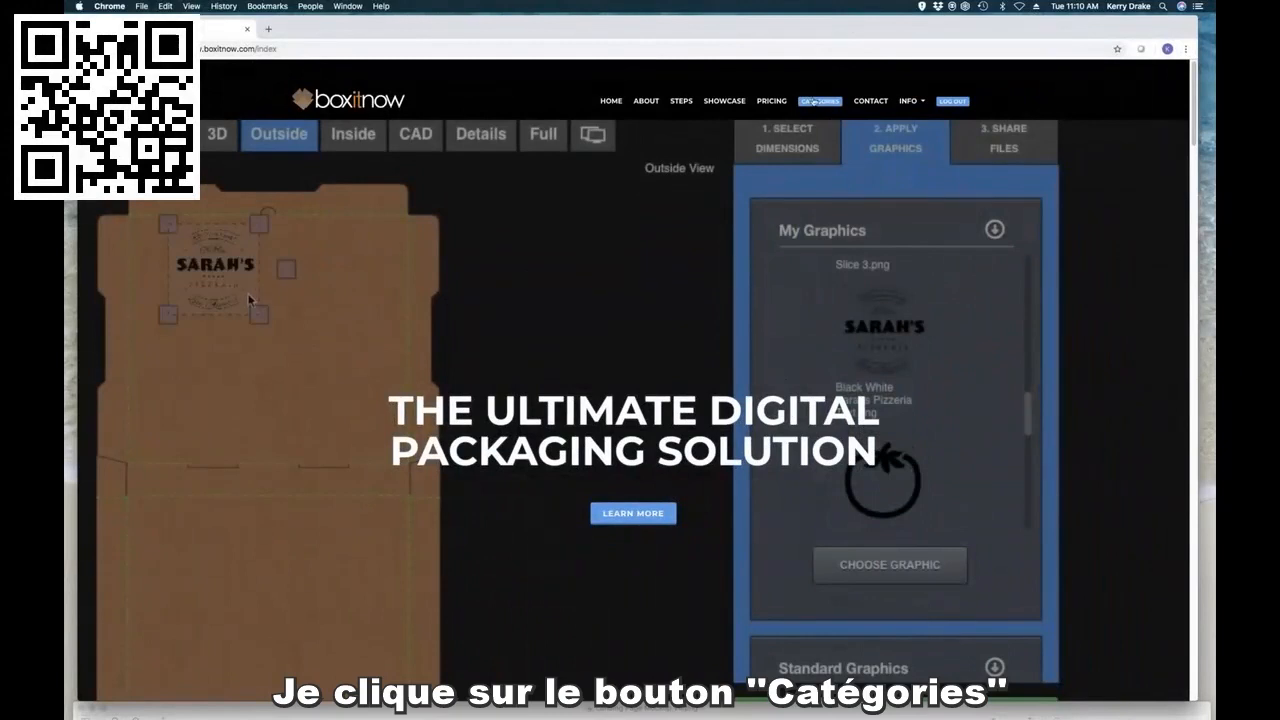
click(815, 101)
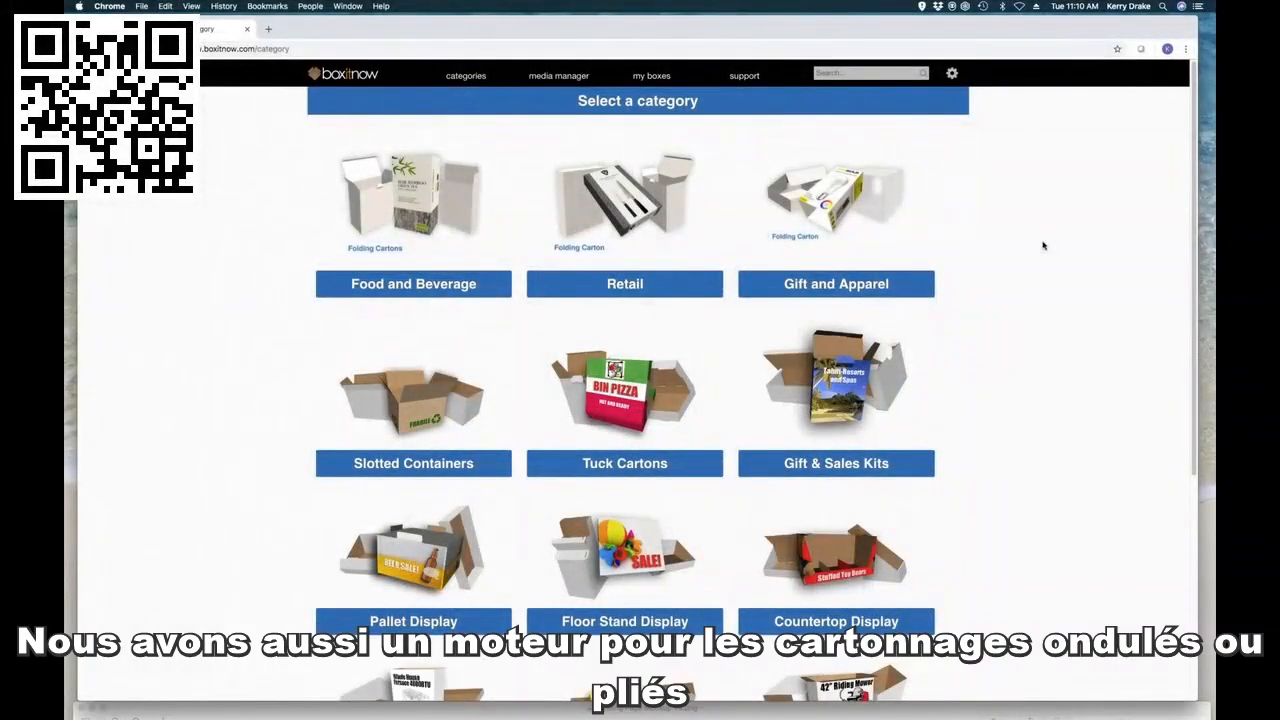
Step: Browse the available box categories and look through the styles offered under Food and Beverage
scroll(1043, 245, down, 2)
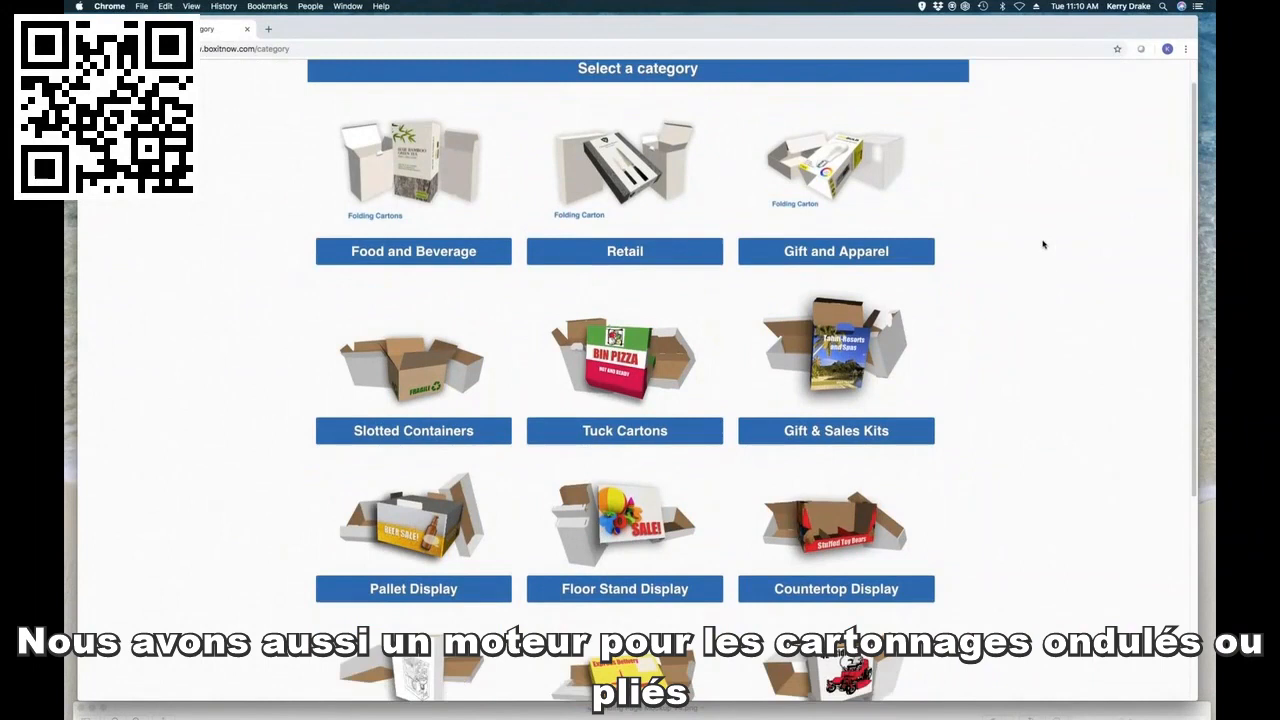
scroll(1043, 245, down, 3)
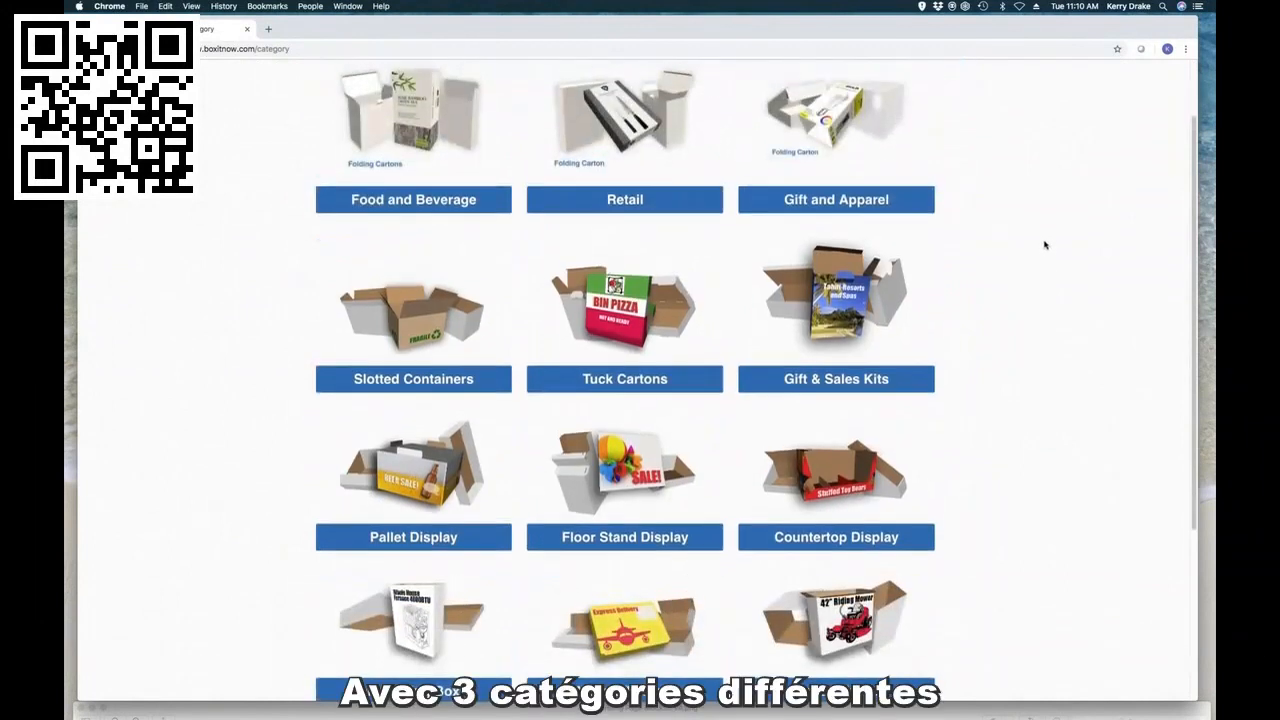
scroll(1044, 245, up, 5)
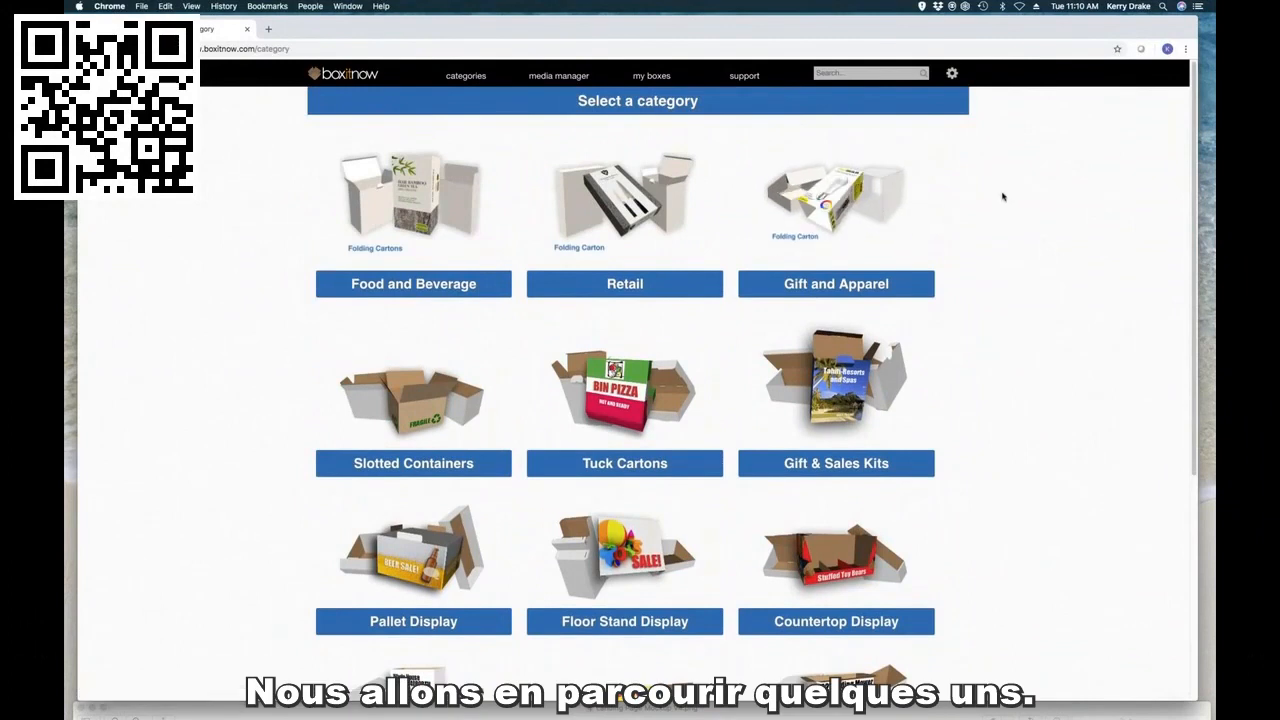
click(431, 196)
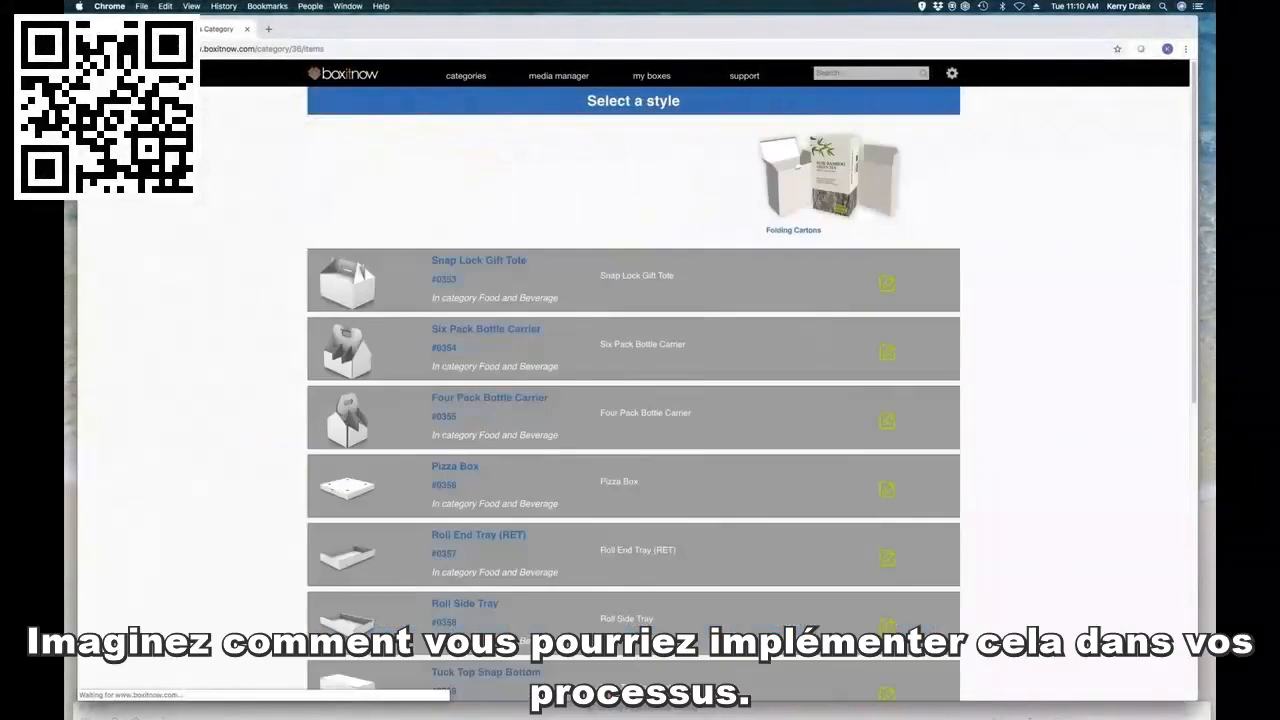
scroll(1038, 241, down, 1)
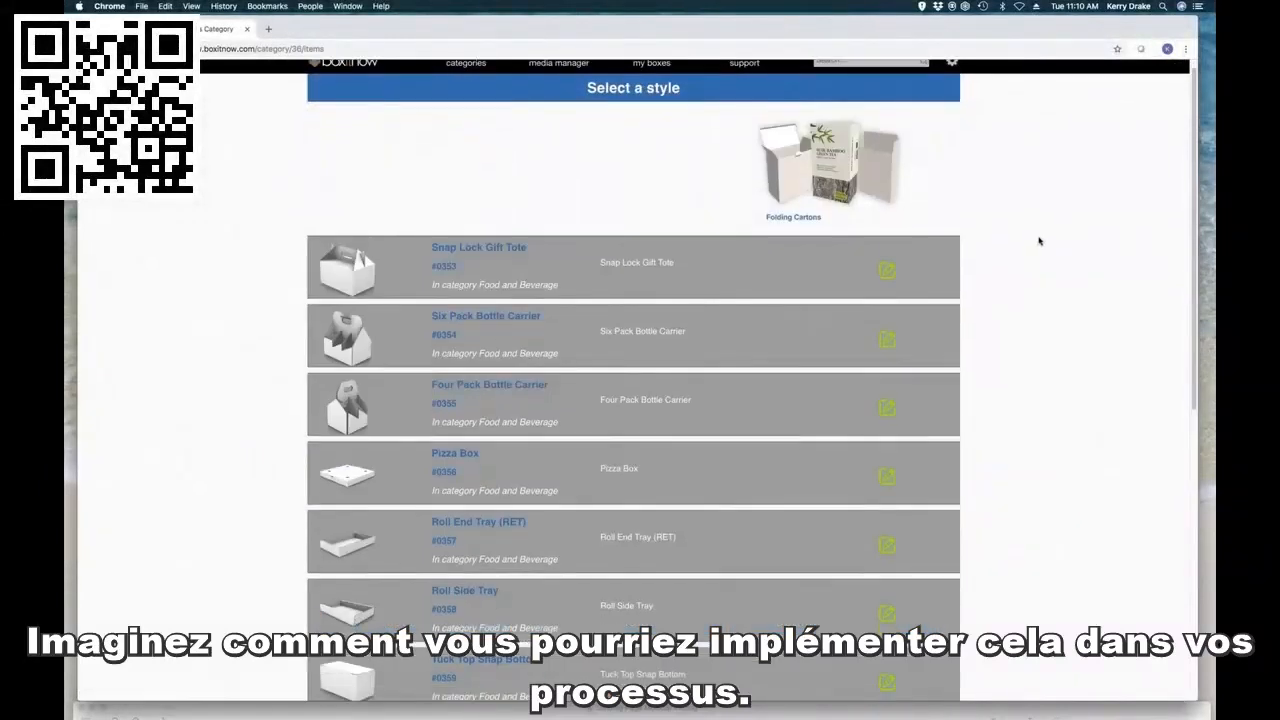
scroll(1041, 240, down, 4)
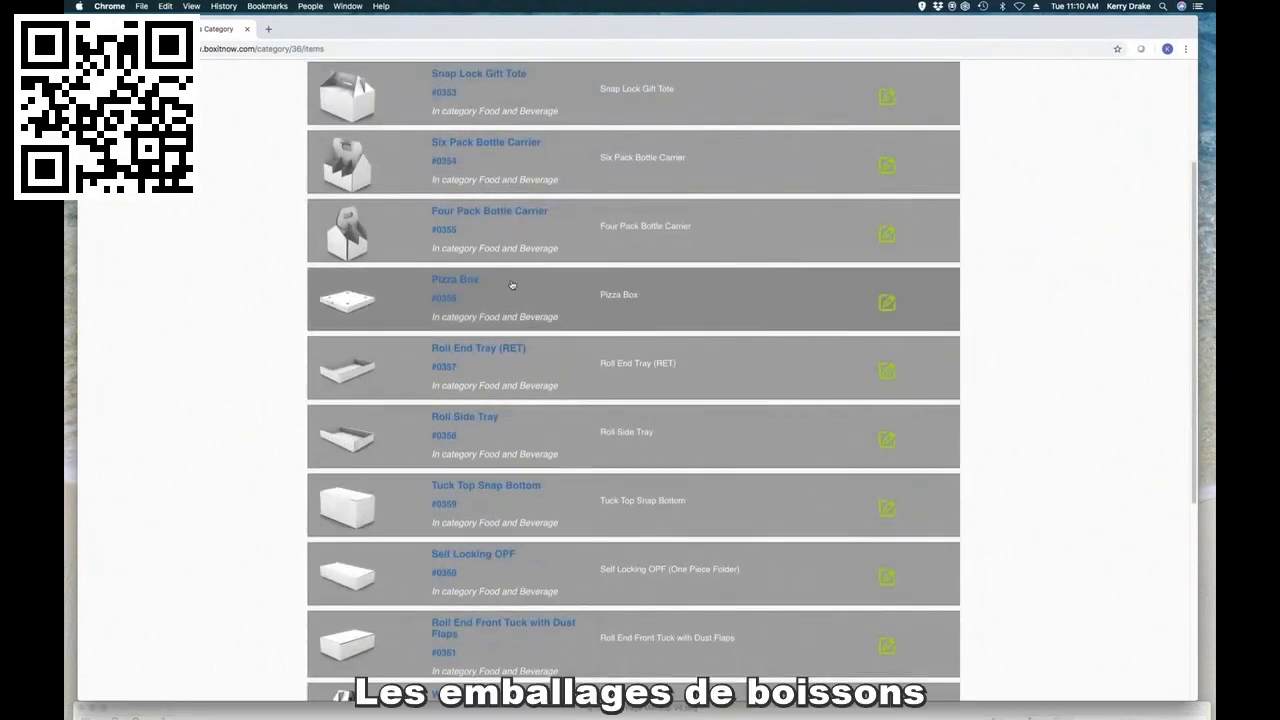
scroll(510, 275, up, 2)
scroll(507, 246, down, 6)
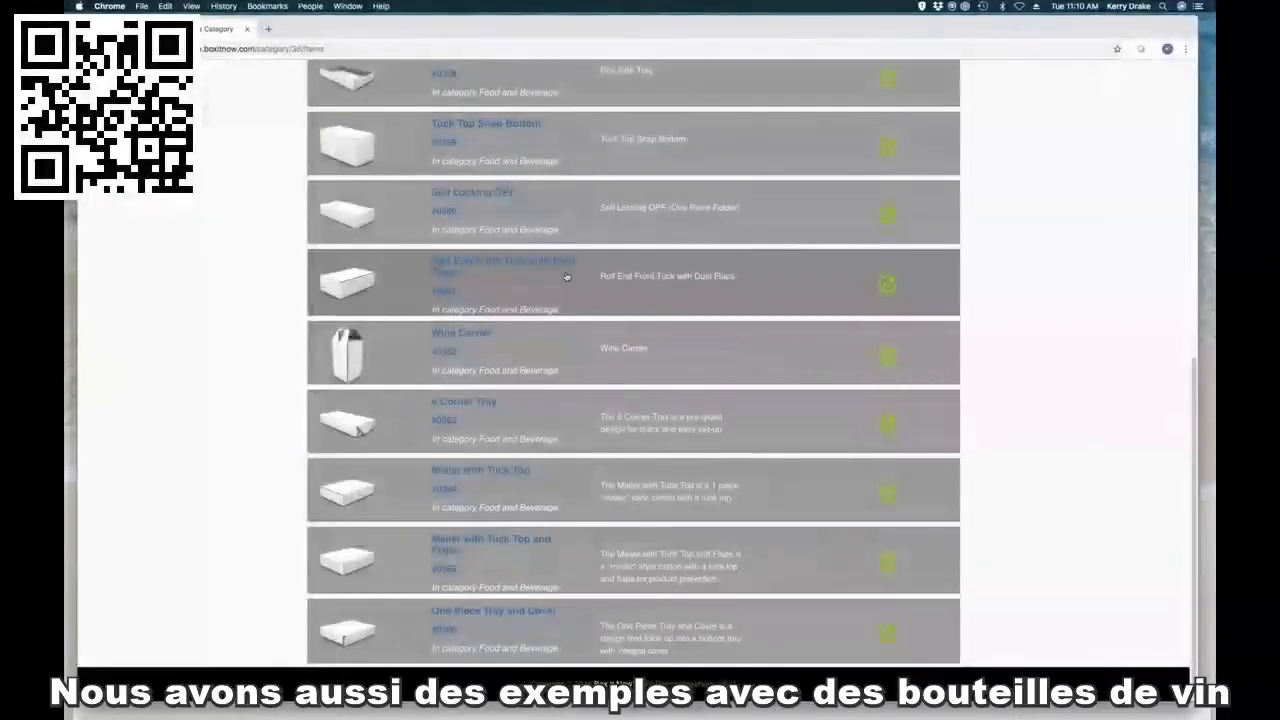
scroll(590, 255, up, 8)
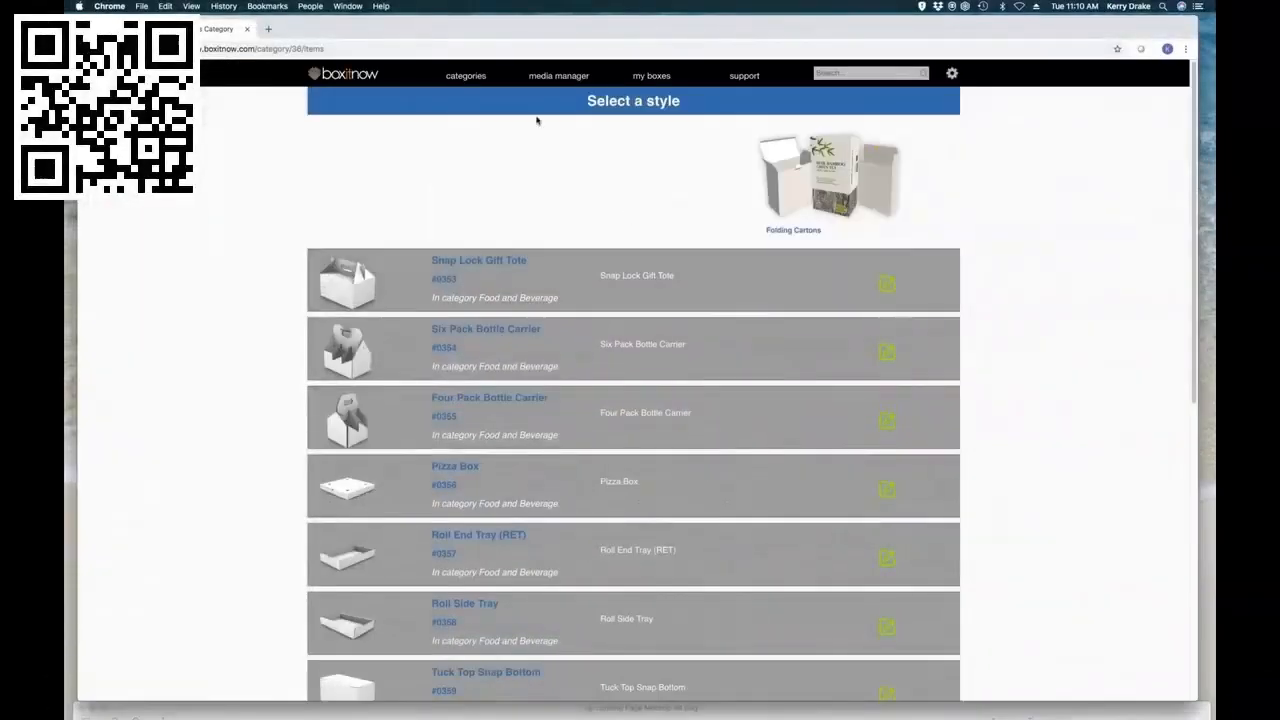
Step: Return to the categories and look through the box styles offered under Retail
click(477, 81)
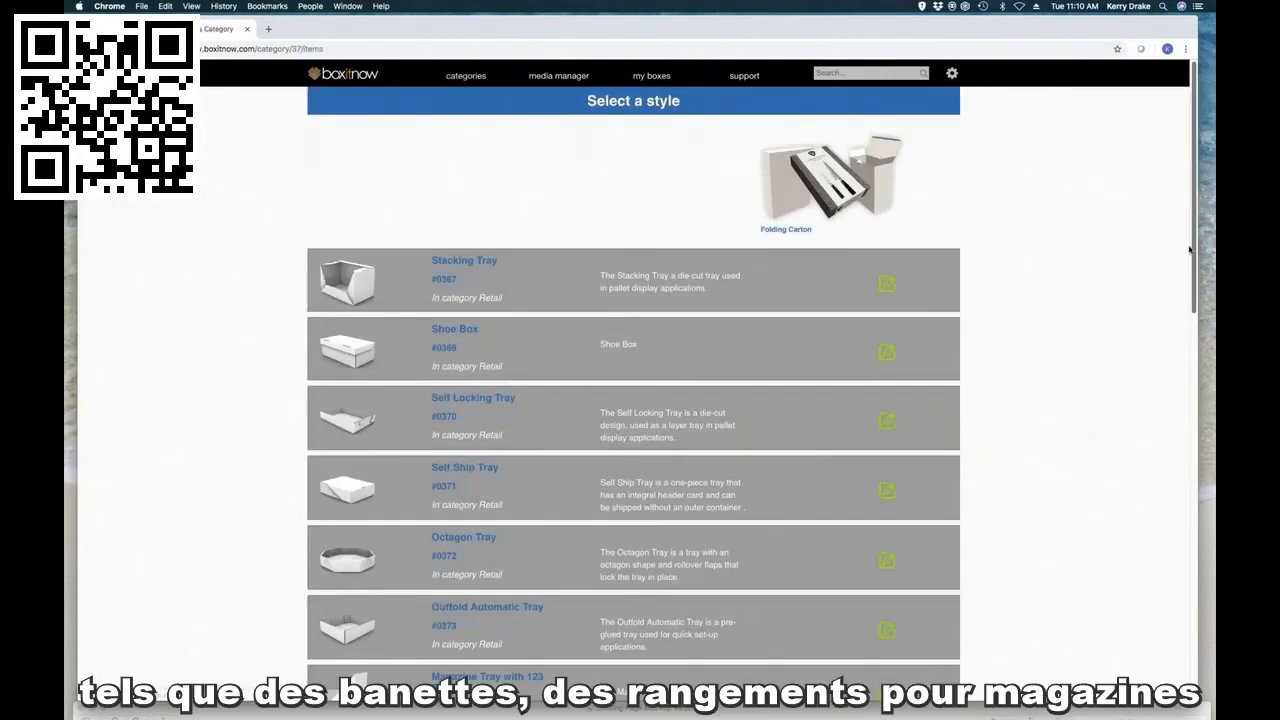
scroll(1186, 249, down, 2)
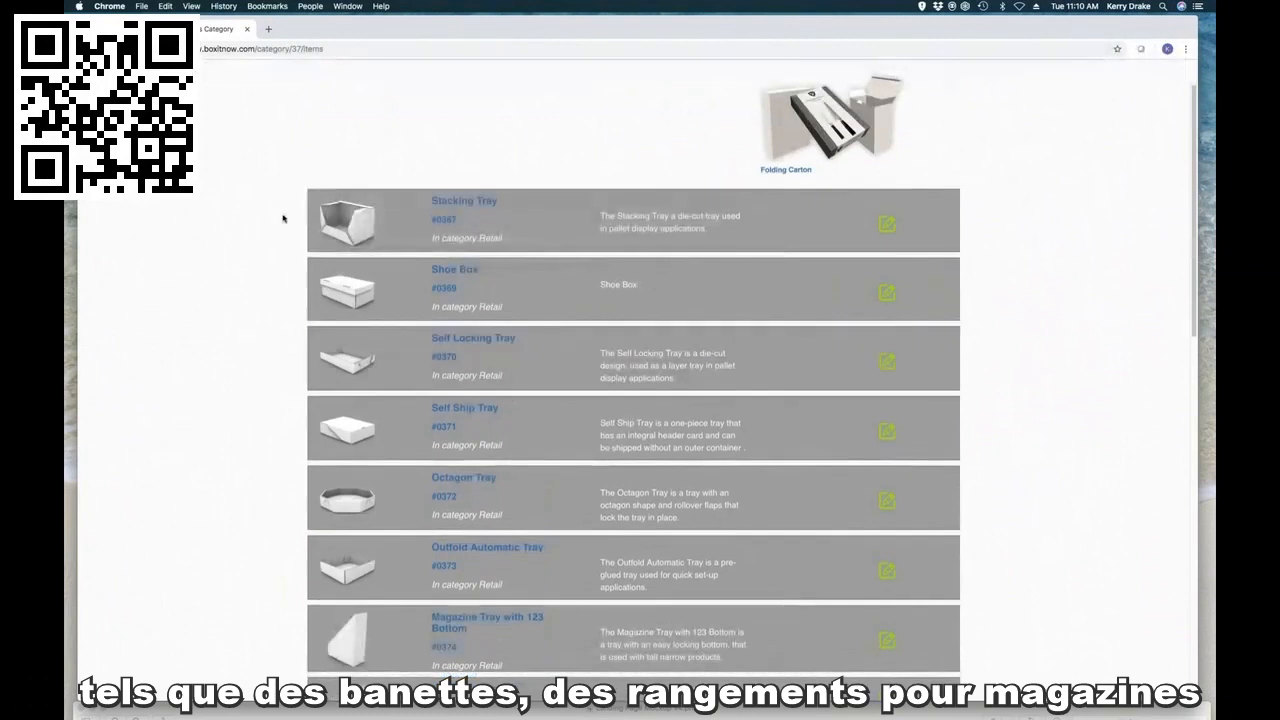
scroll(550, 245, down, 3)
scroll(610, 280, down, 5)
scroll(630, 285, down, 5)
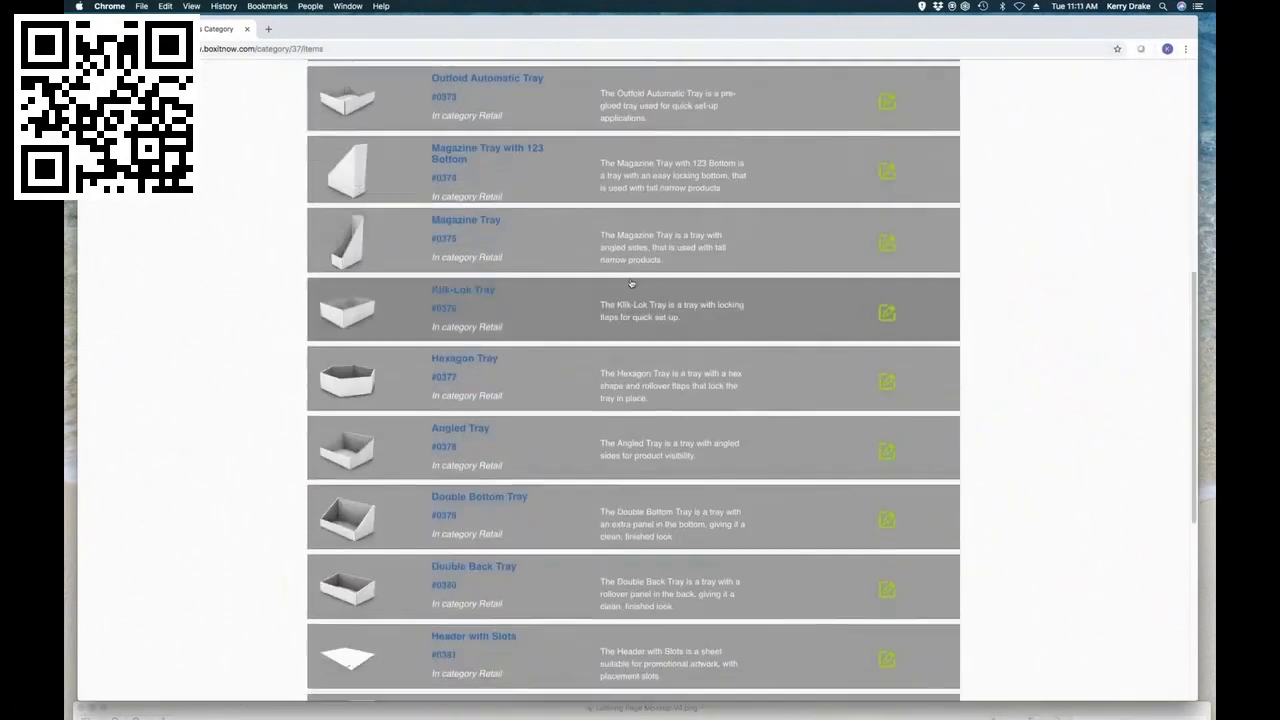
scroll(634, 286, up, 10)
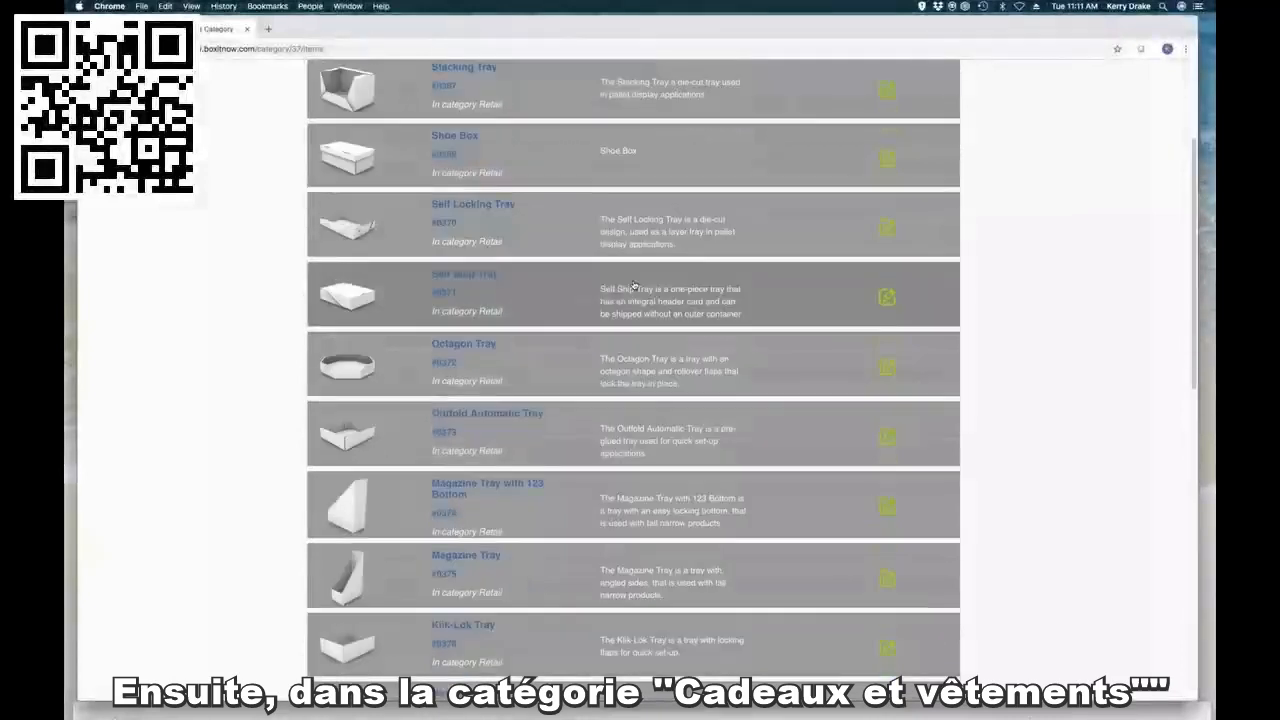
Step: Return to the categories and look through the box styles offered under Gift and Apparel
click(466, 76)
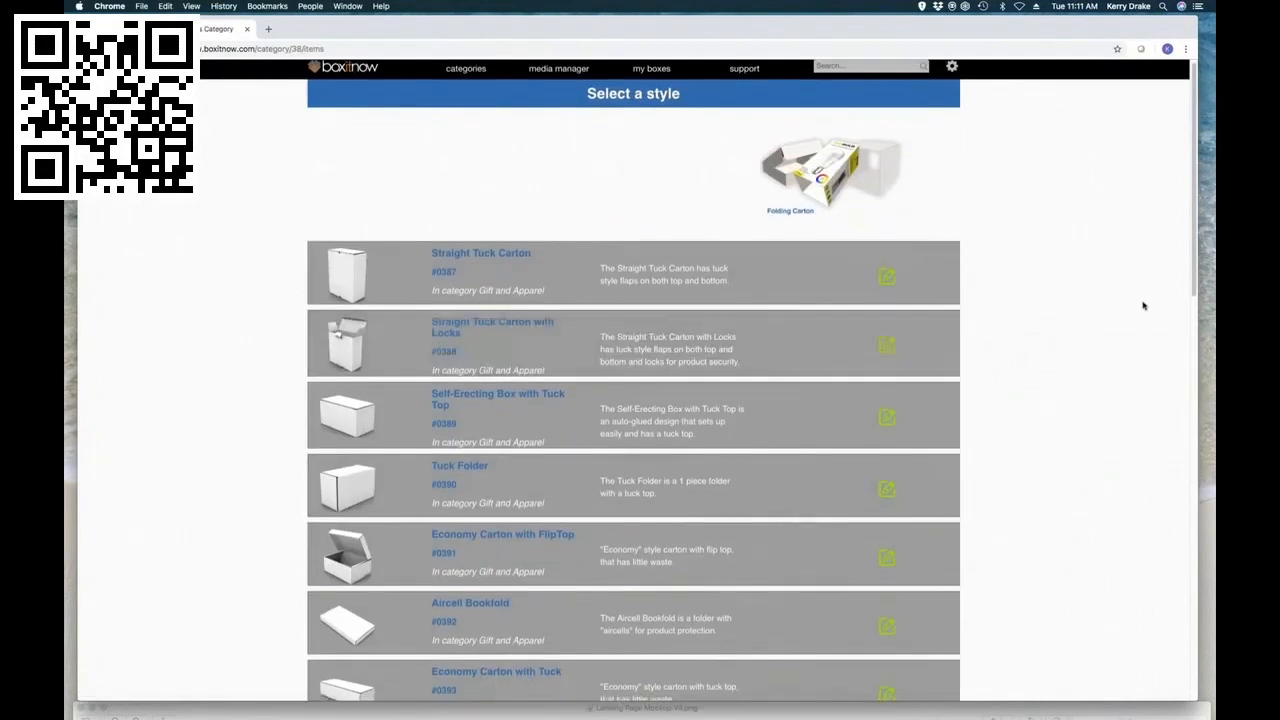
scroll(1143, 306, down, 1)
scroll(1095, 297, down, 10)
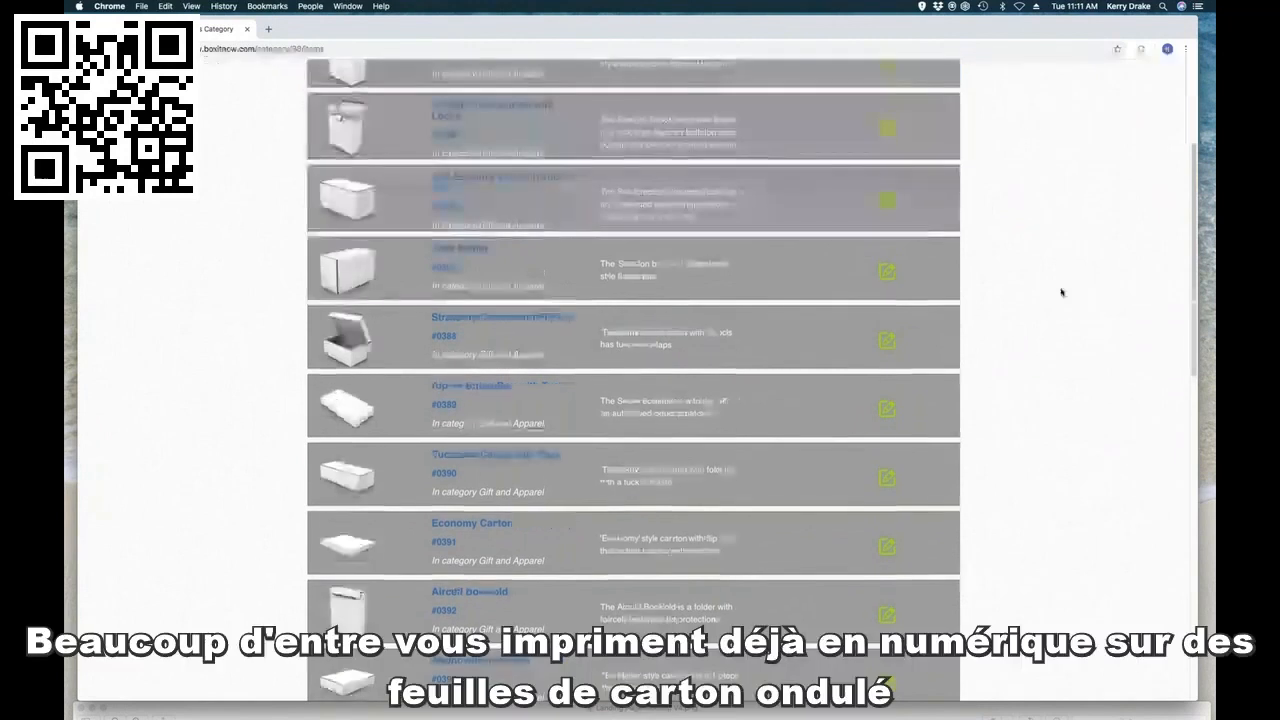
scroll(1066, 290, down, 2)
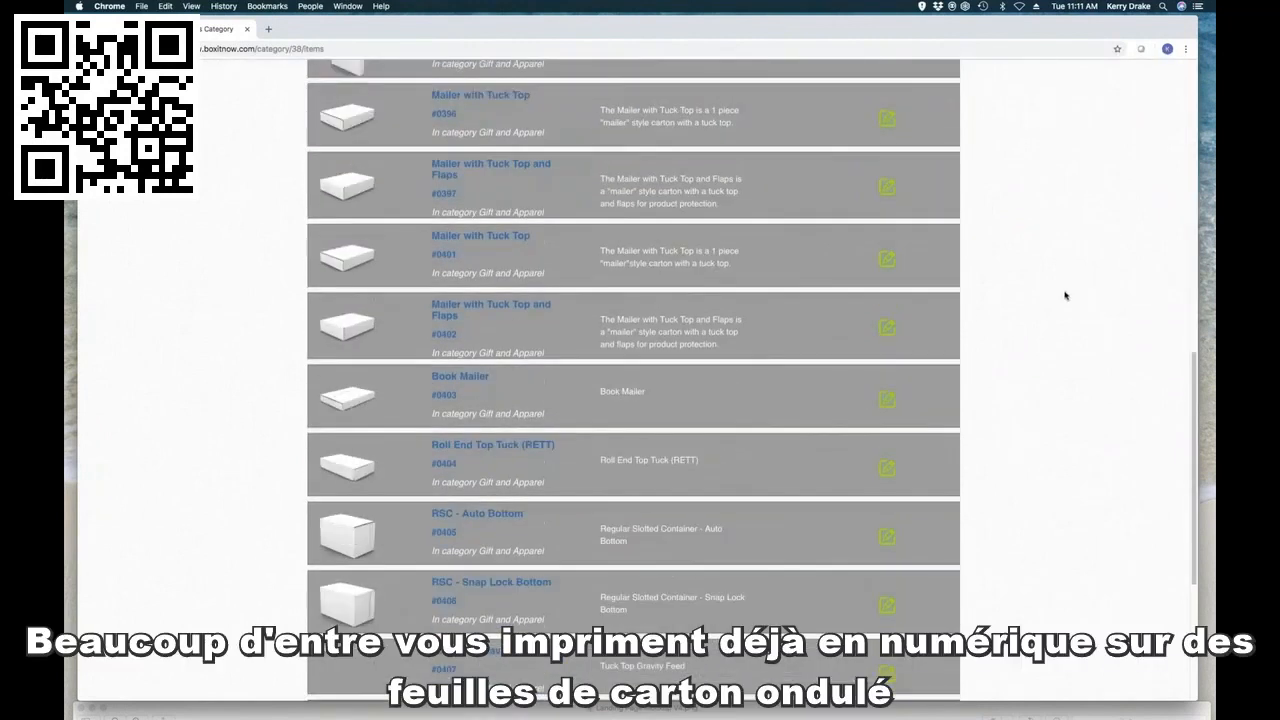
scroll(1066, 293, up, 10)
Step: Go back to the category list and look into the Floor Stand Display category
click(464, 79)
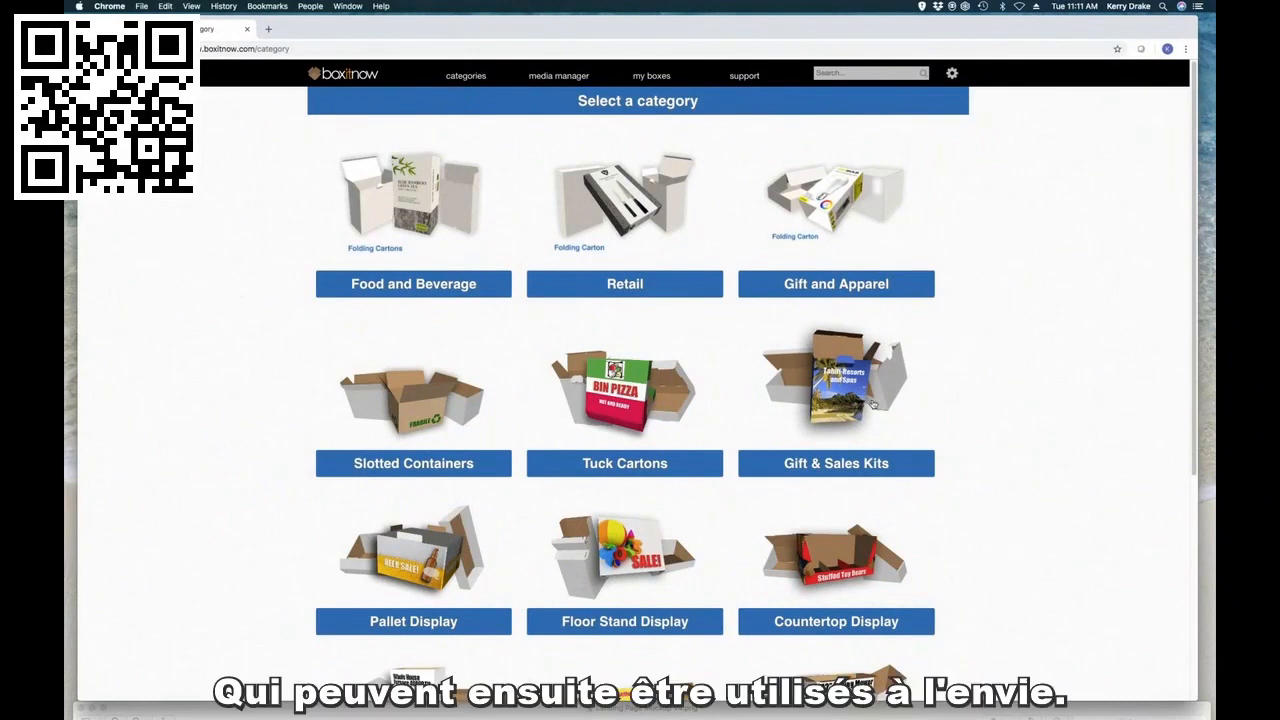
scroll(755, 441, down, 1)
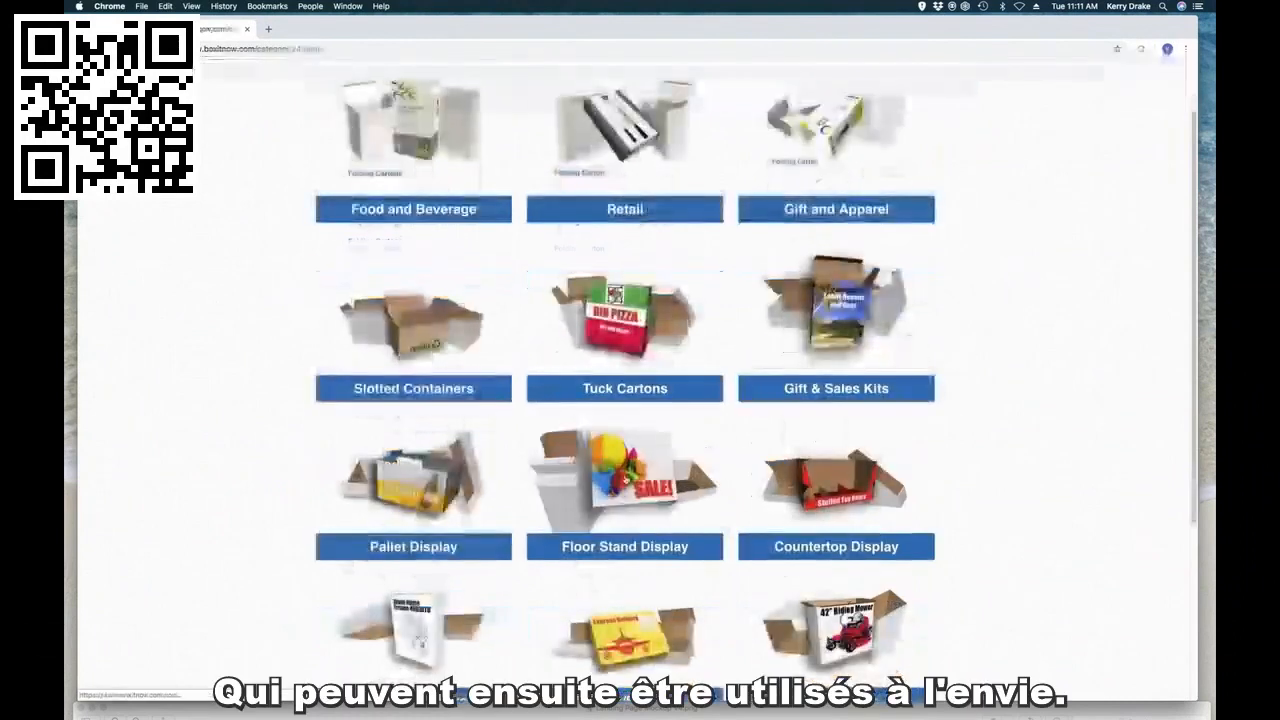
click(626, 480)
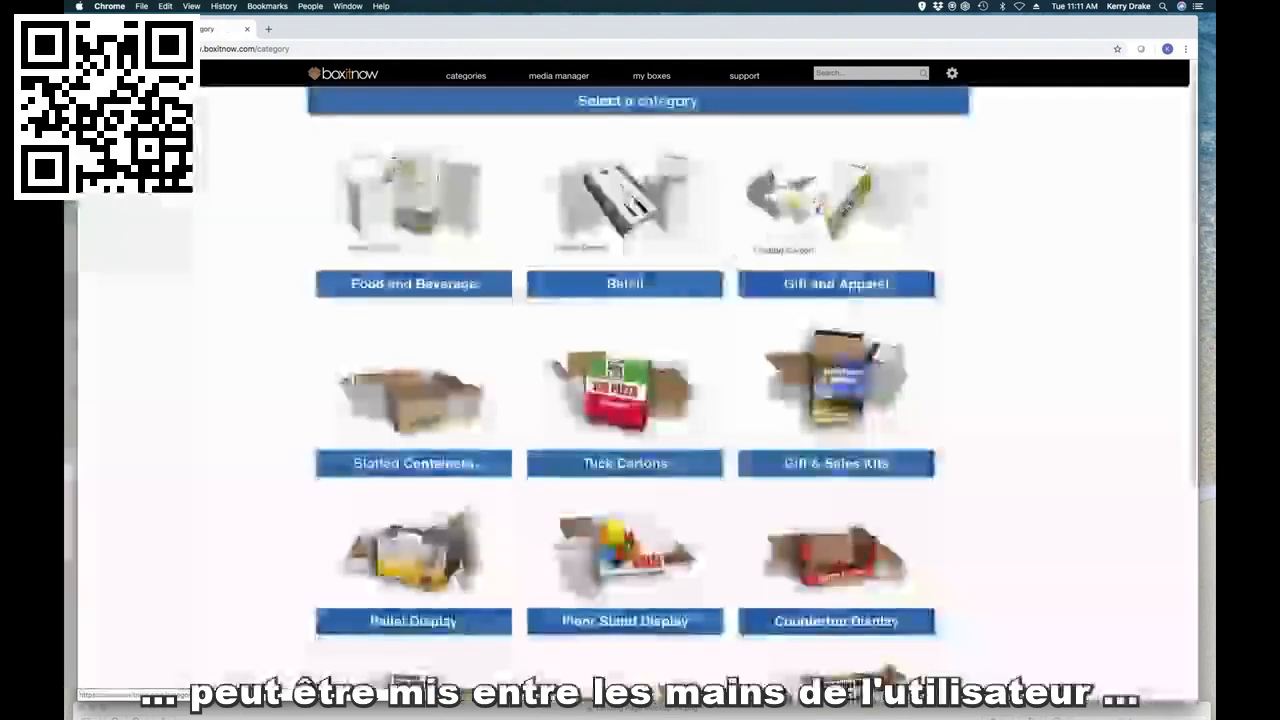
Step: Open the Straight Tuck Carton from the Gift and Apparel category and view its 3D model
click(846, 205)
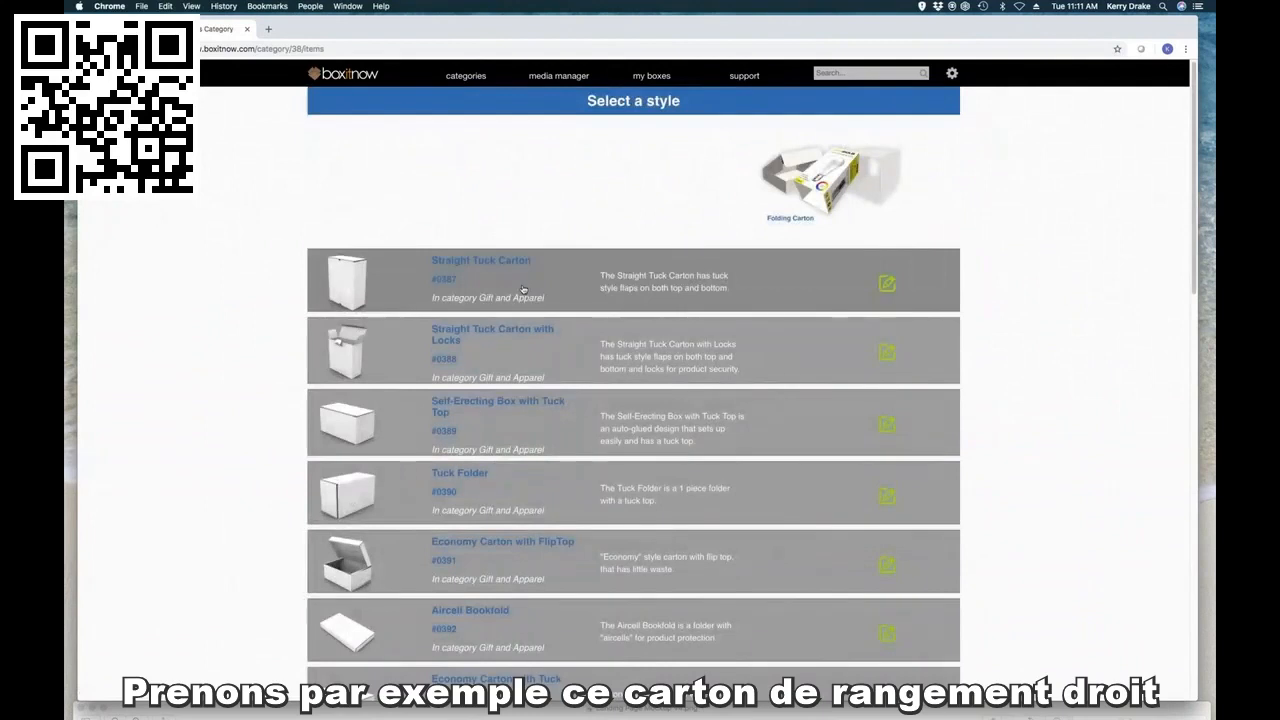
click(522, 289)
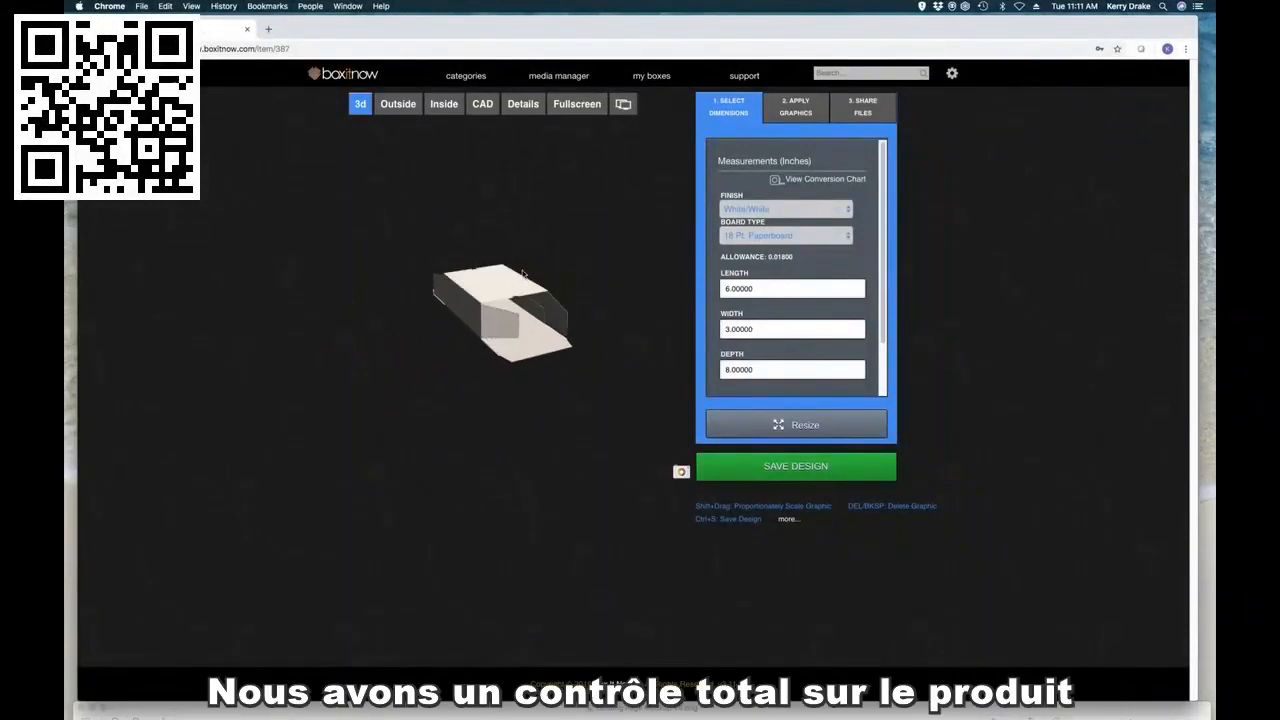
click(518, 300)
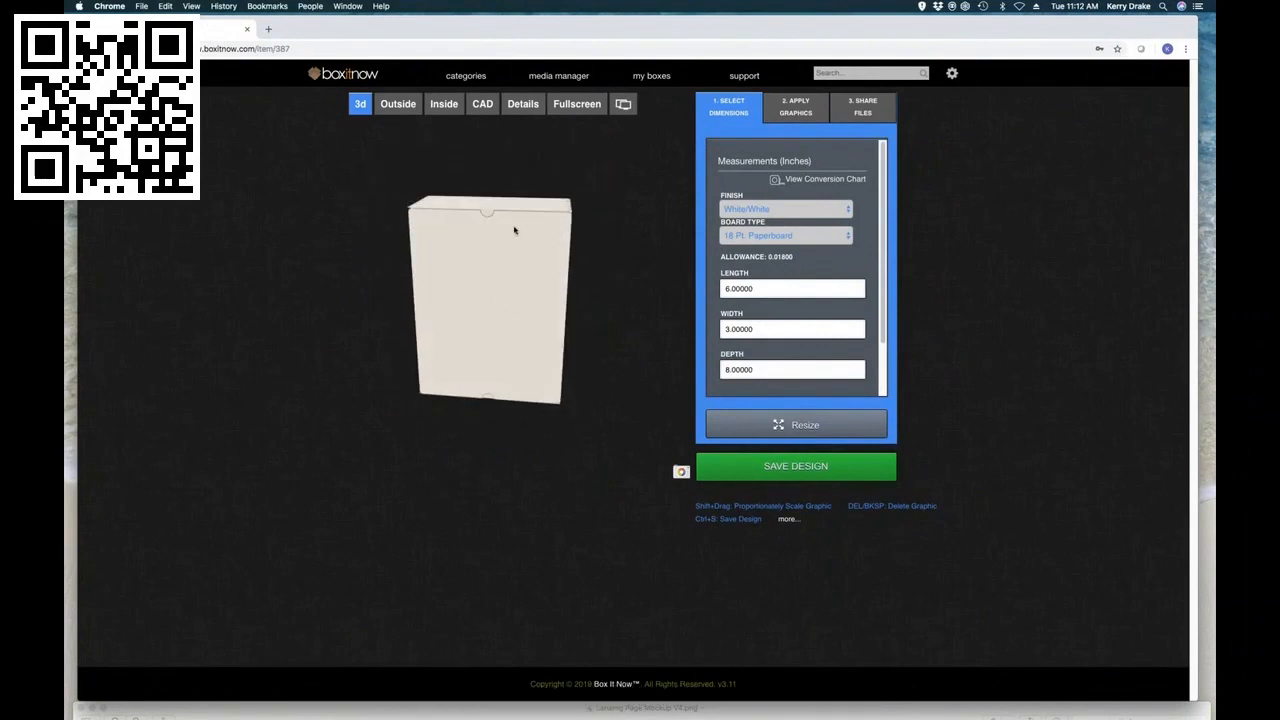
drag(514, 30, 512, 30)
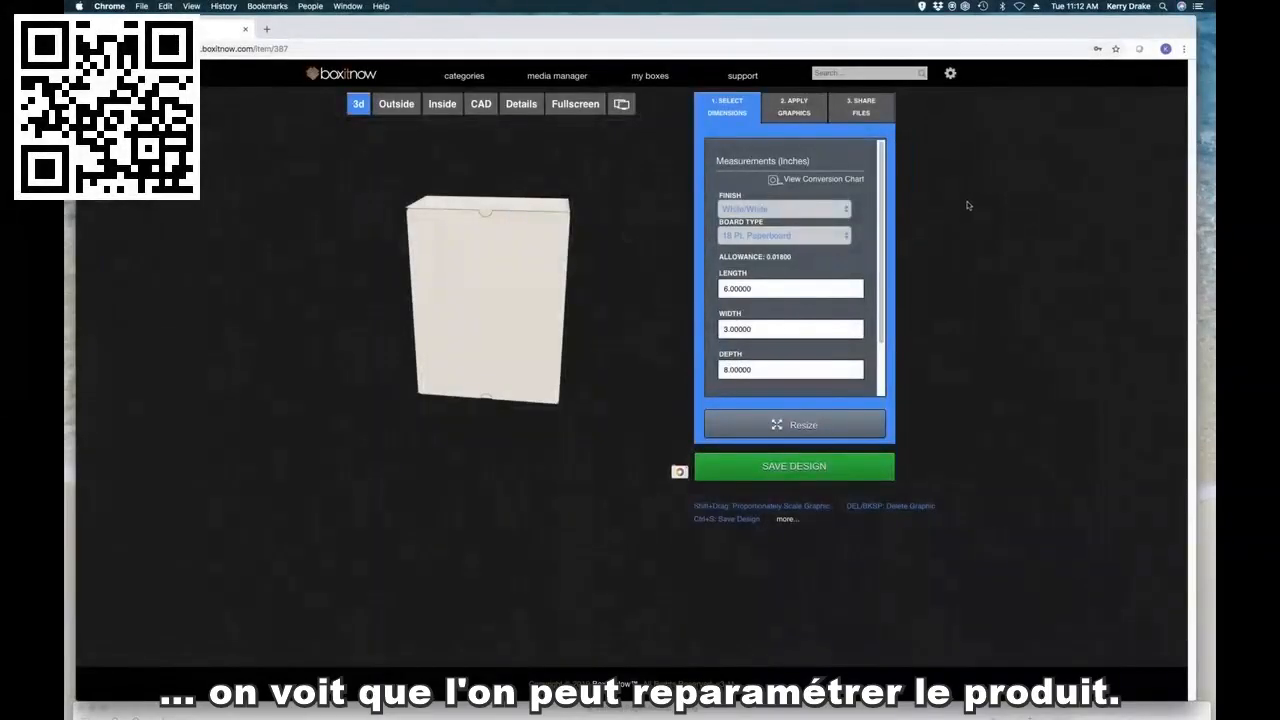
Step: Review the finish and board type options offered for the carton, keeping White/White and 18 Pt. Paperboard
click(846, 209)
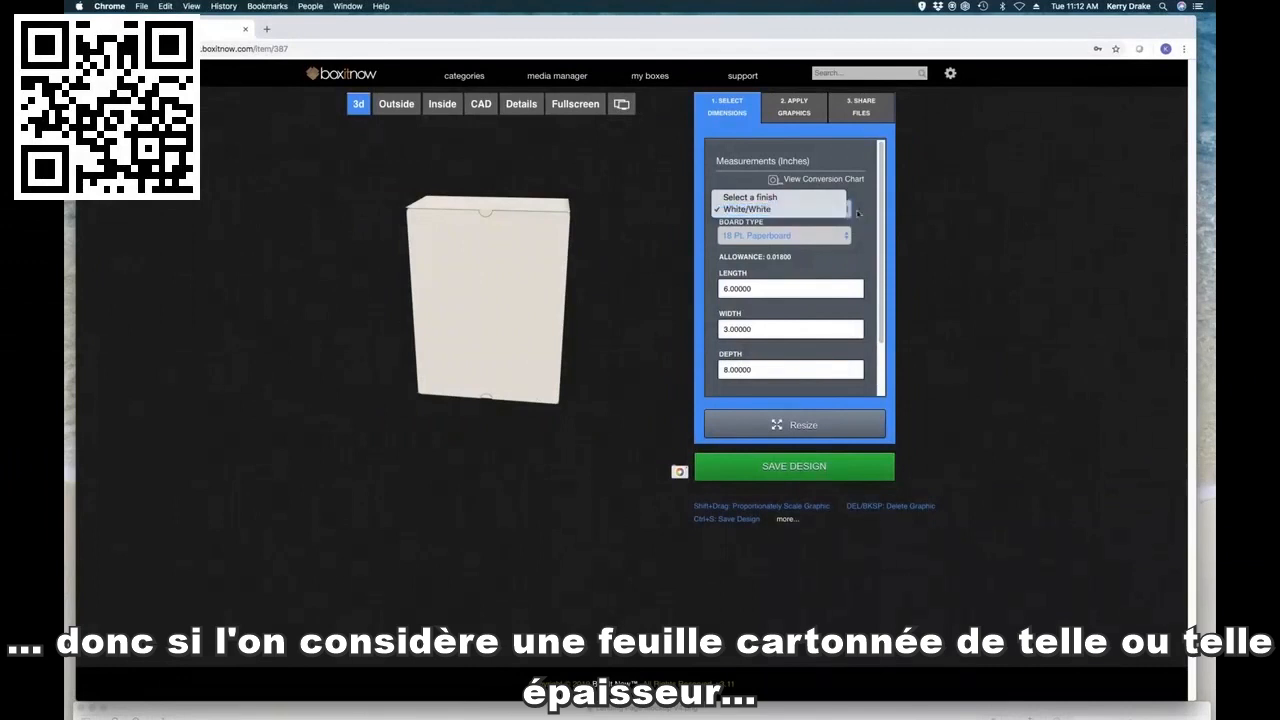
click(824, 236)
click(826, 236)
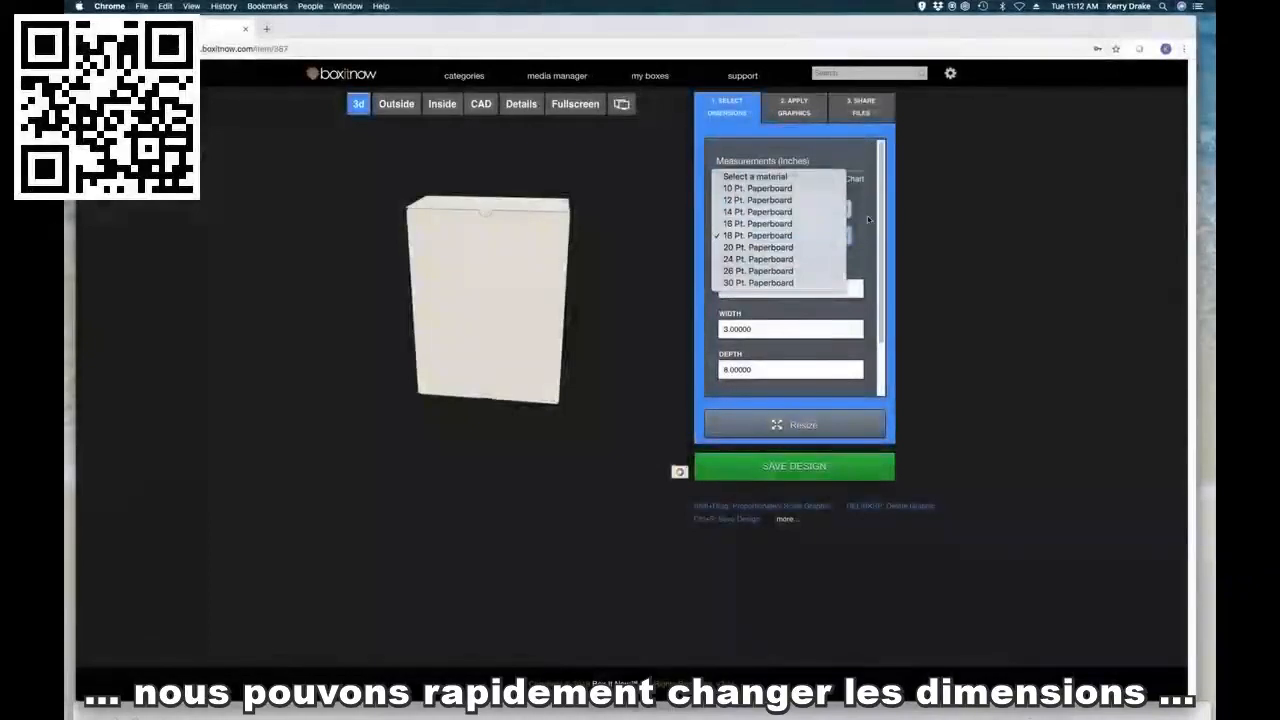
click(868, 219)
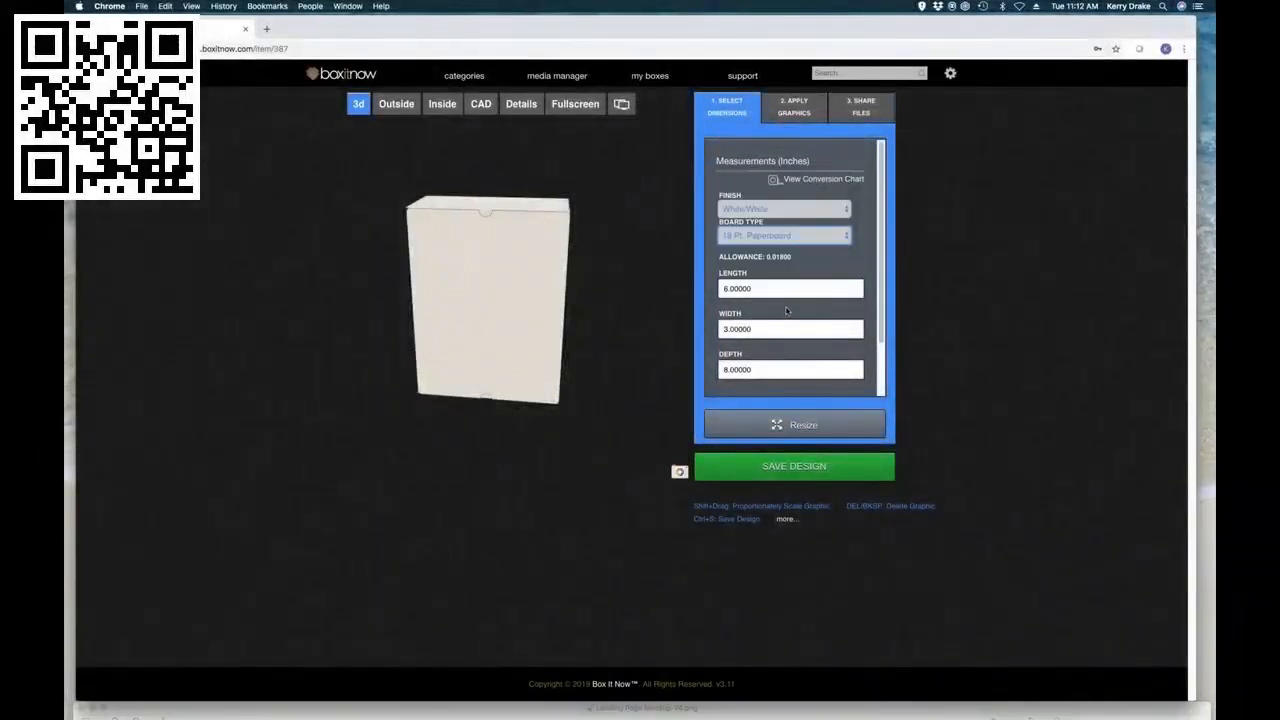
Step: Resize the carton to a length of 3 inches and a depth of 3 inches, making it a cube
drag(773, 290, 716, 288)
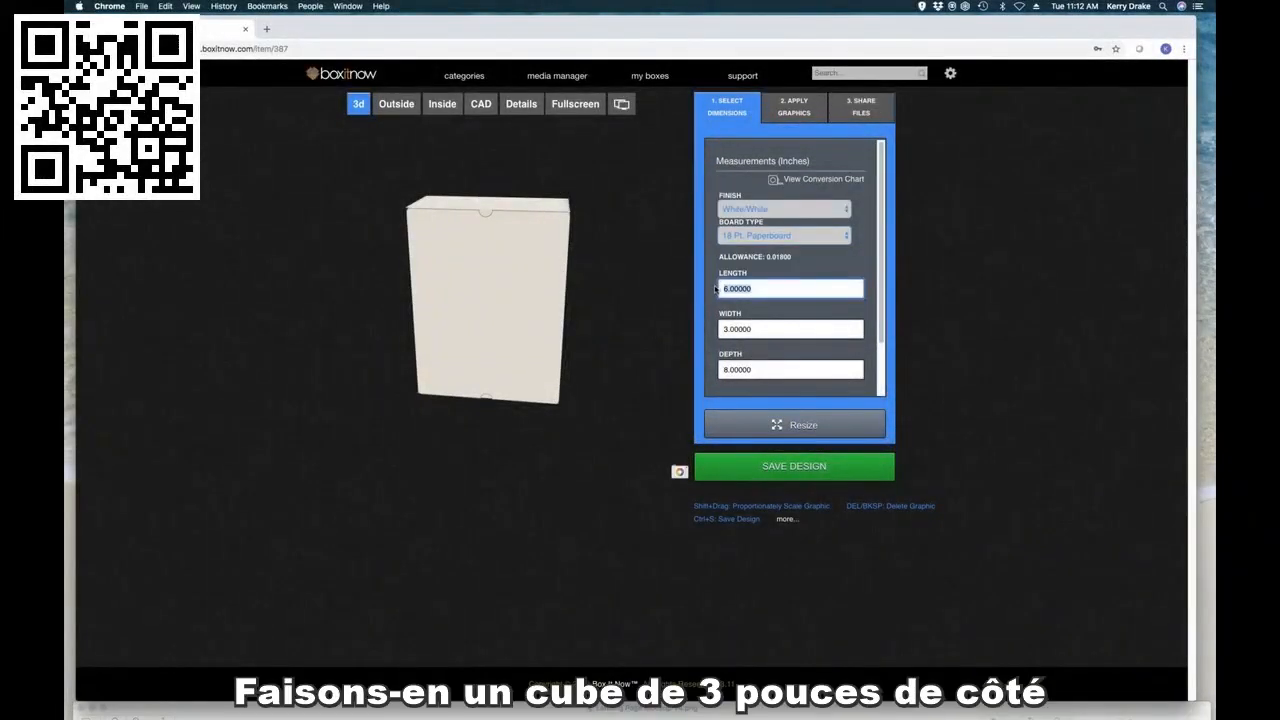
text(3)
drag(759, 328, 725, 328)
drag(765, 370, 706, 372)
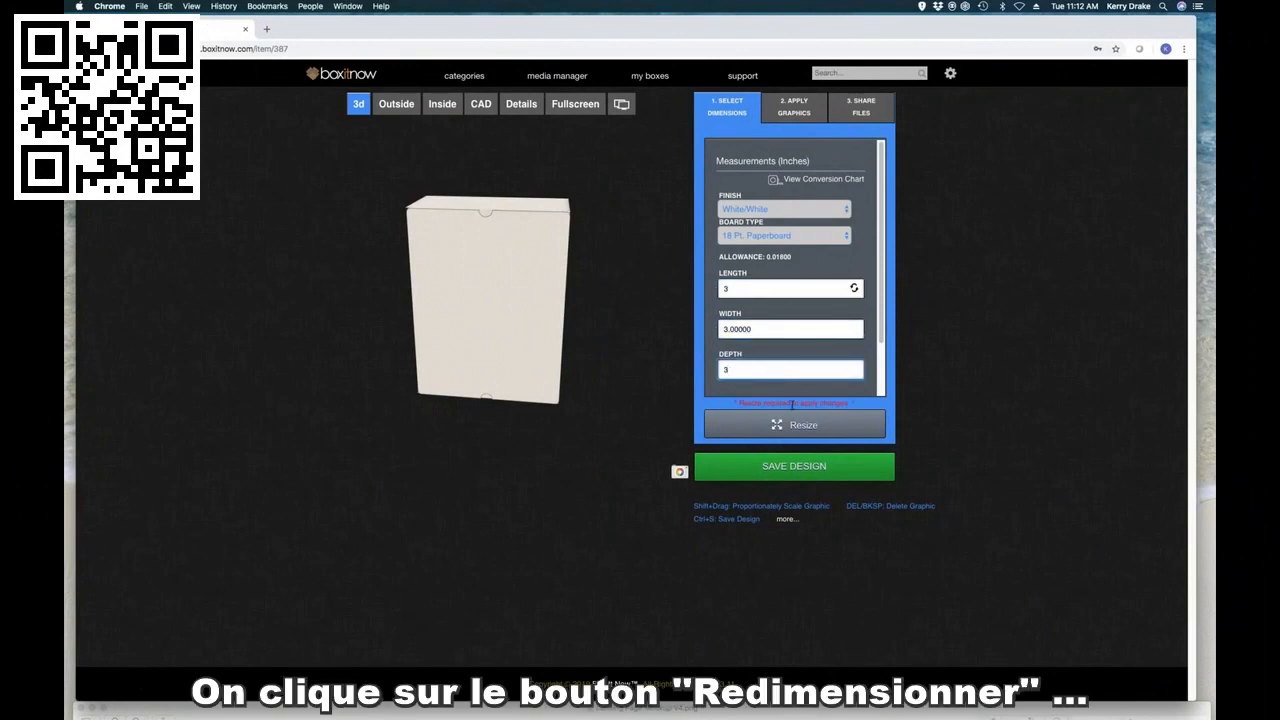
click(792, 420)
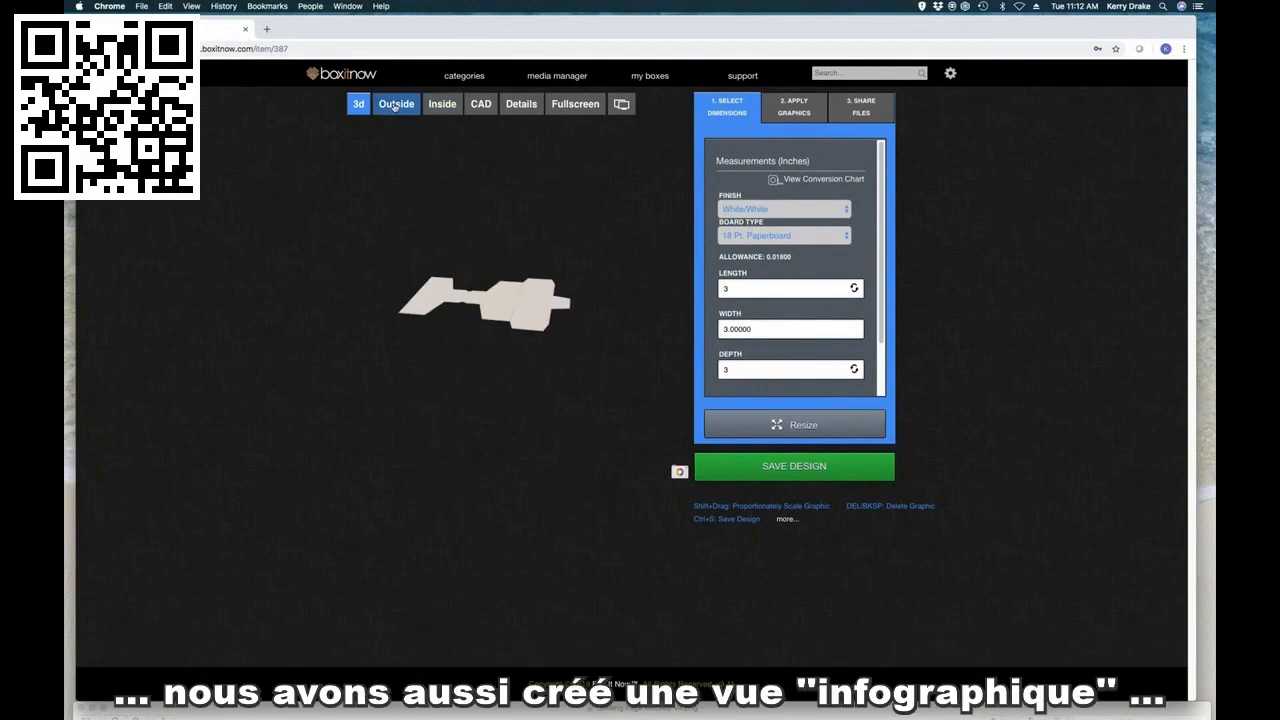
Step: Inspect the carton's inside, CAD and outside layouts, and review its advanced flap, joint size, radius, tuck and allowance settings
click(440, 106)
click(480, 104)
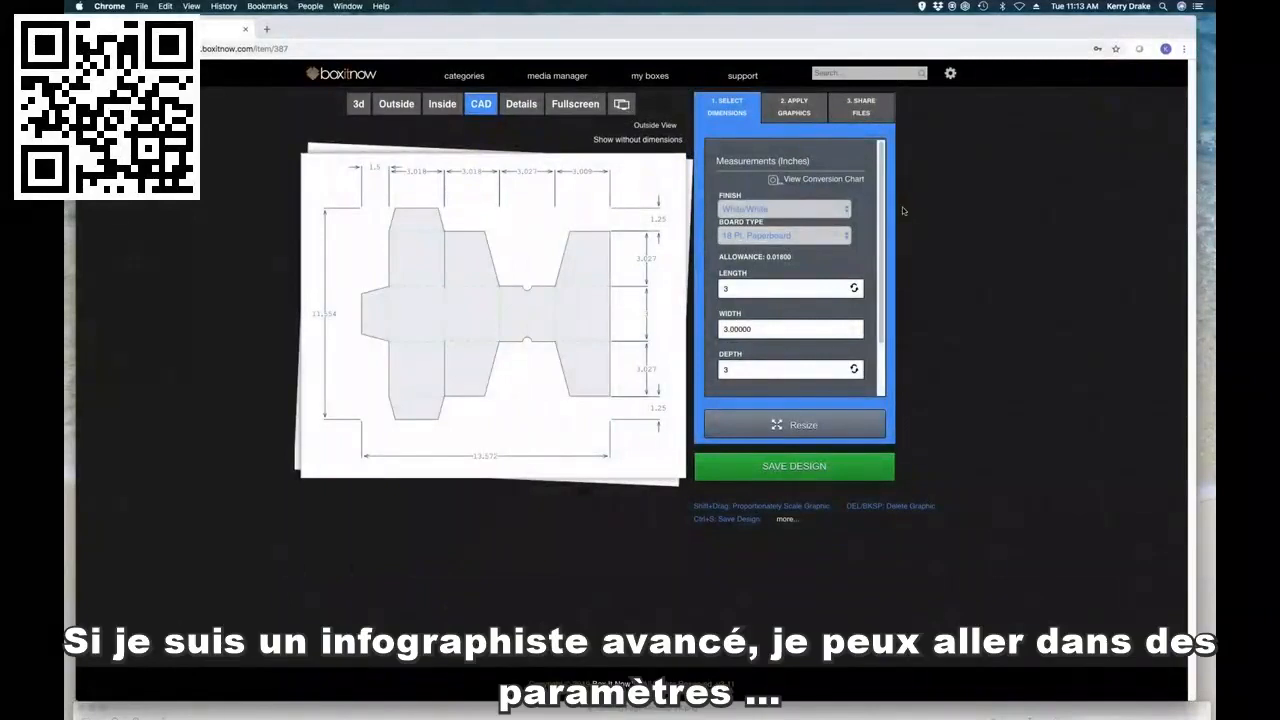
scroll(884, 286, down, 3)
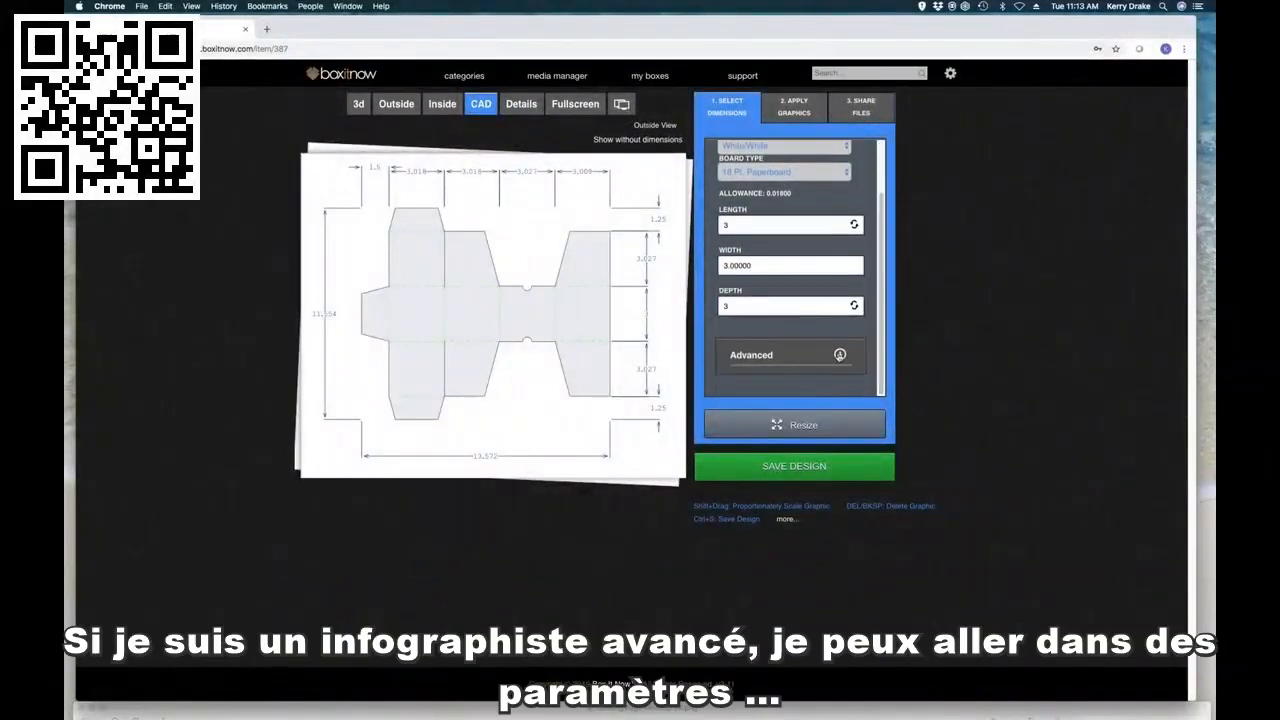
click(840, 354)
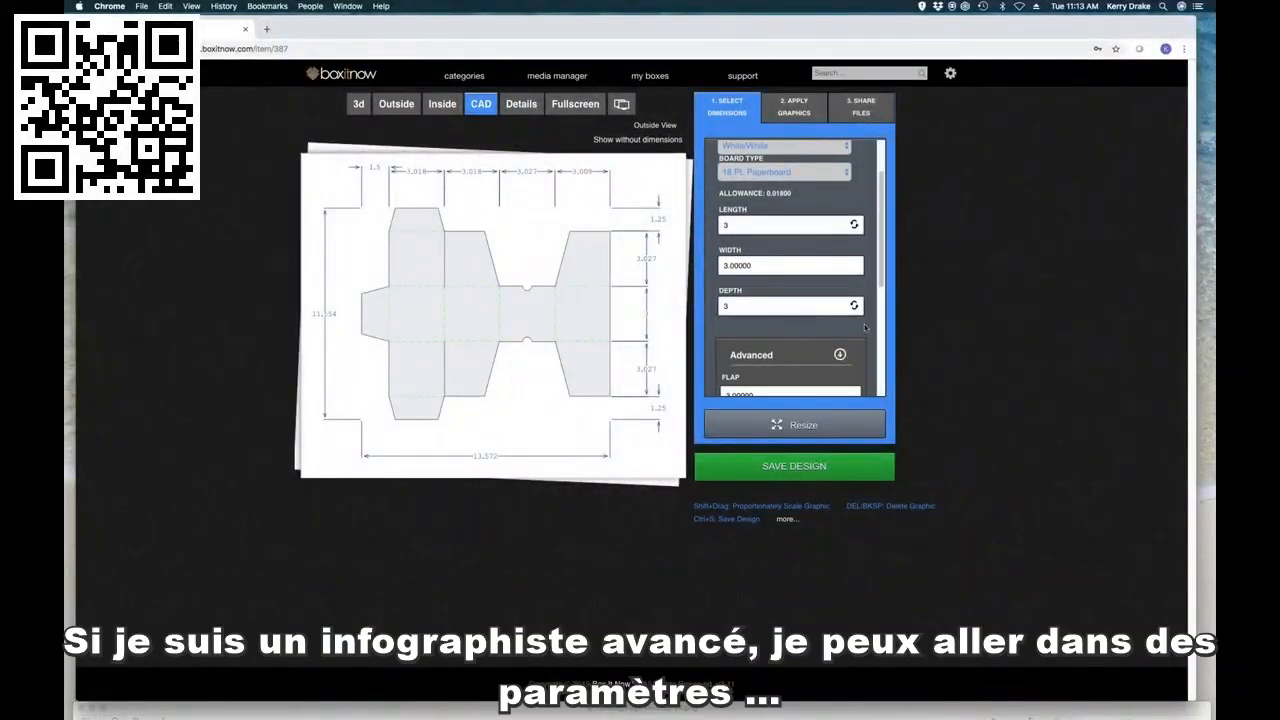
scroll(878, 300, down, 5)
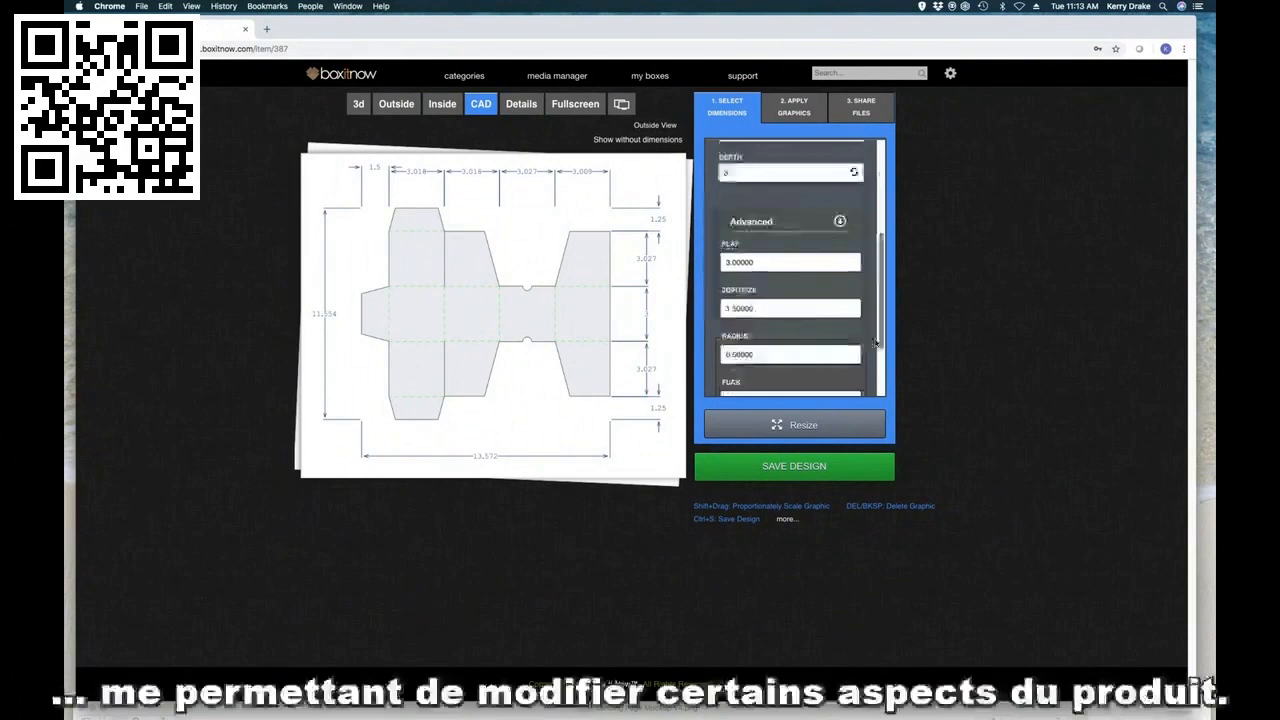
scroll(874, 380, up, 2)
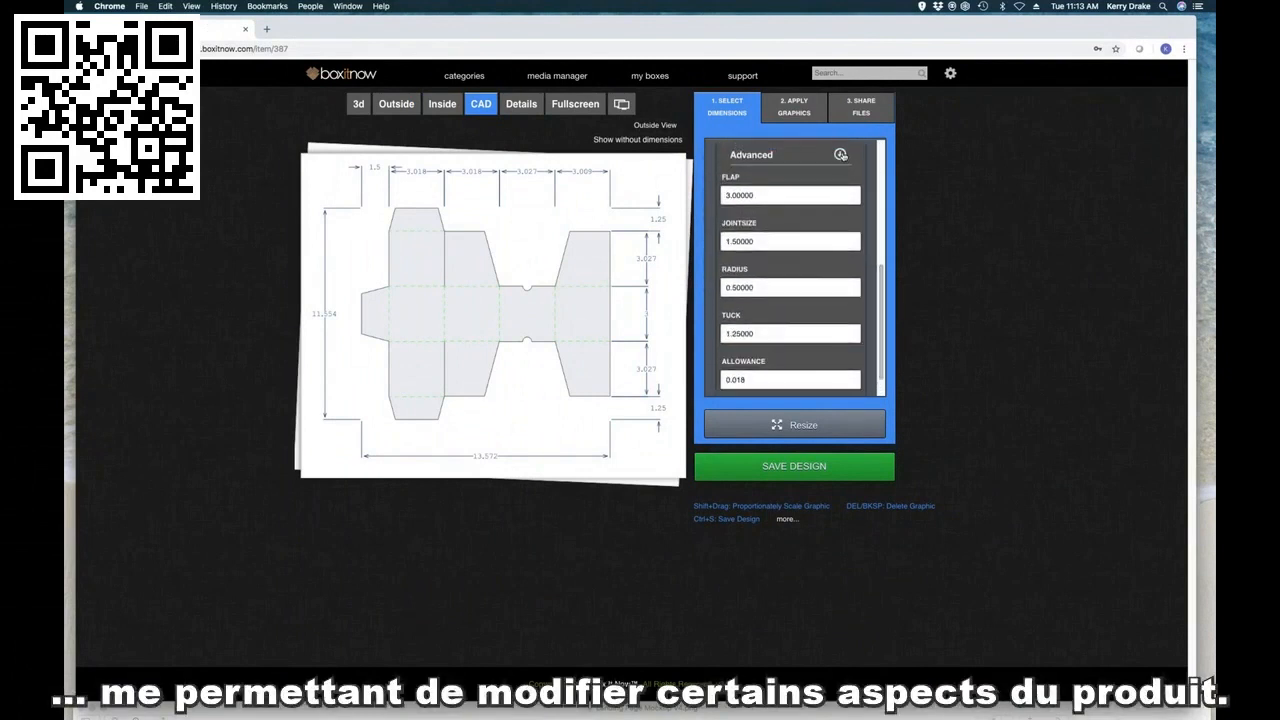
click(840, 155)
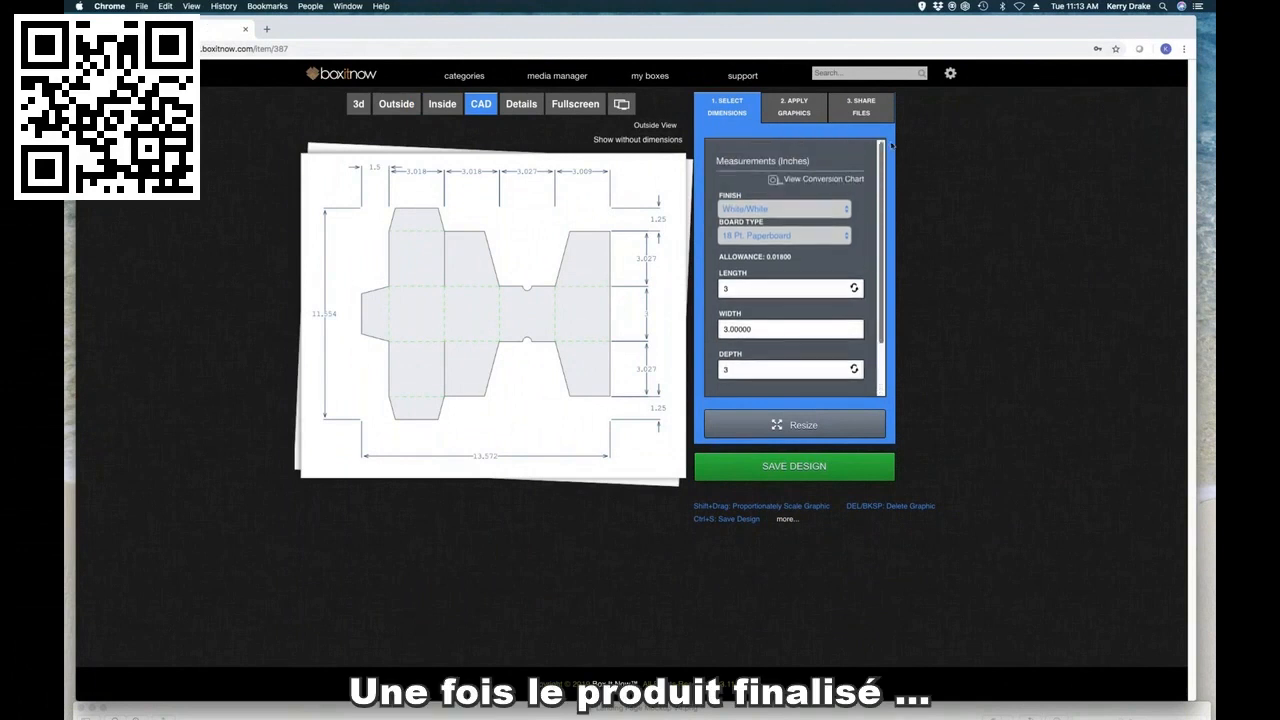
click(396, 104)
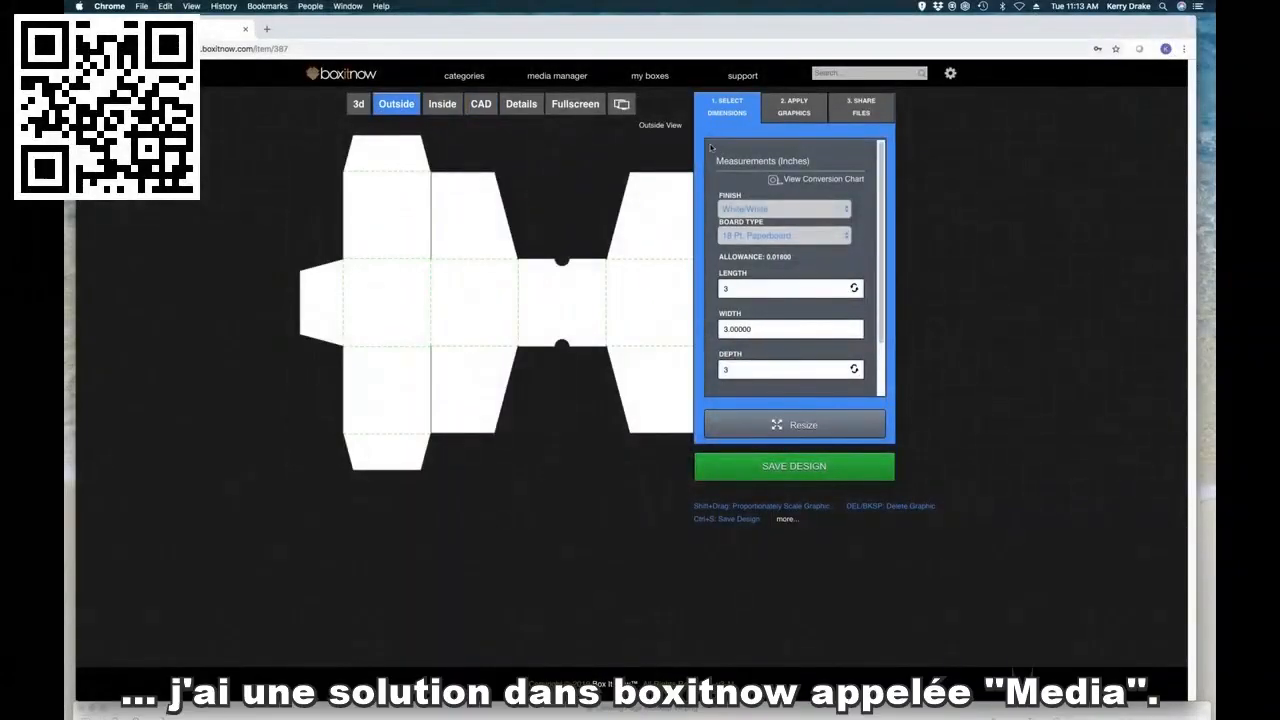
Step: Look through the Presso Cup Product Line folder in the media manager and show its files as a list
click(571, 78)
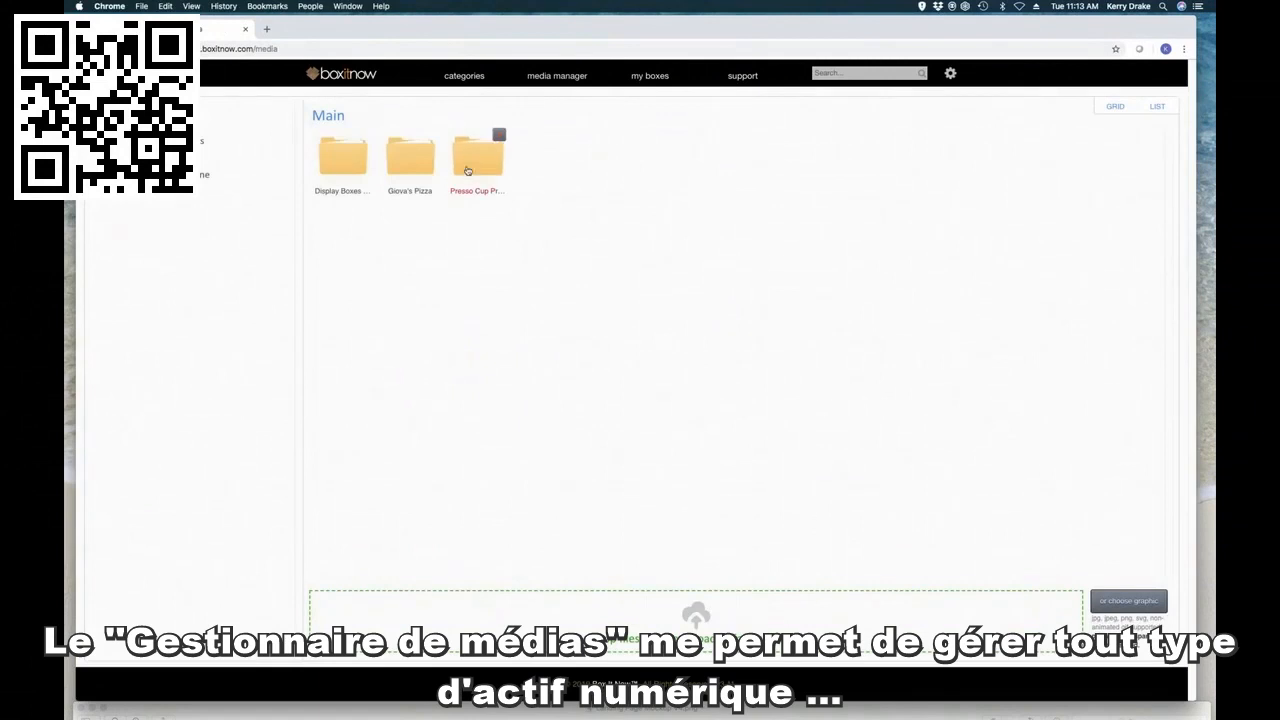
click(477, 158)
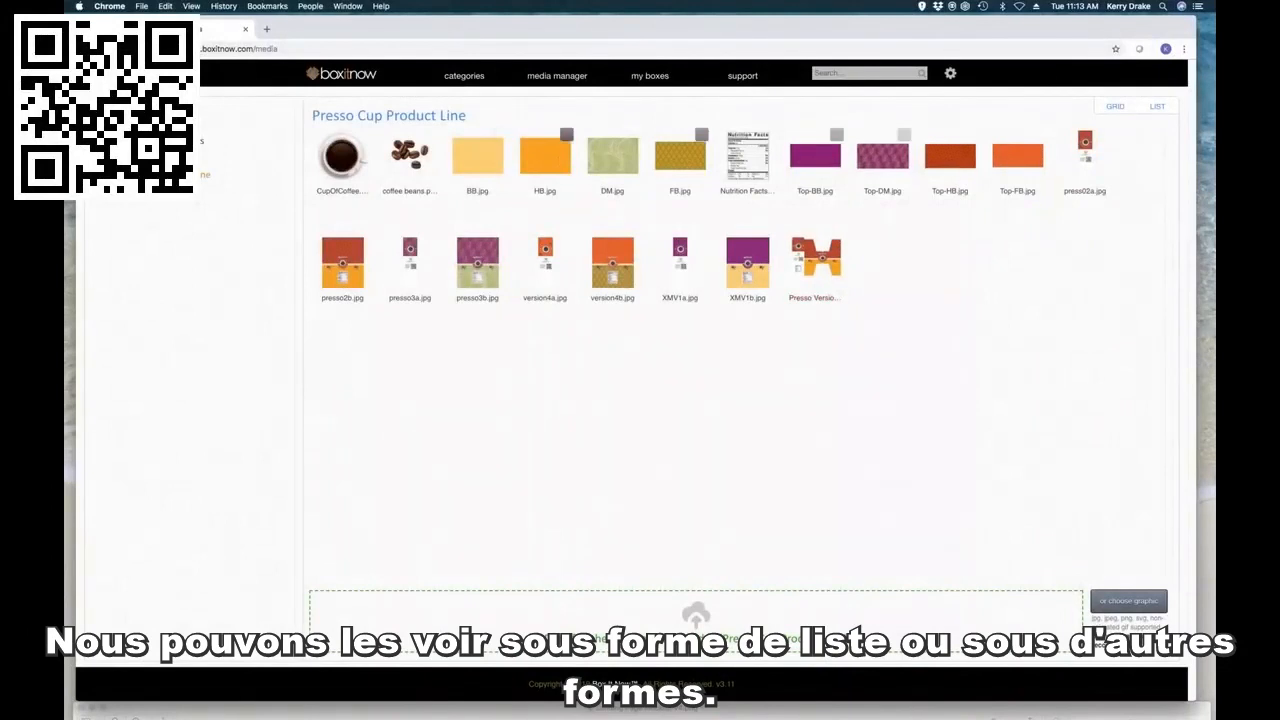
click(1157, 106)
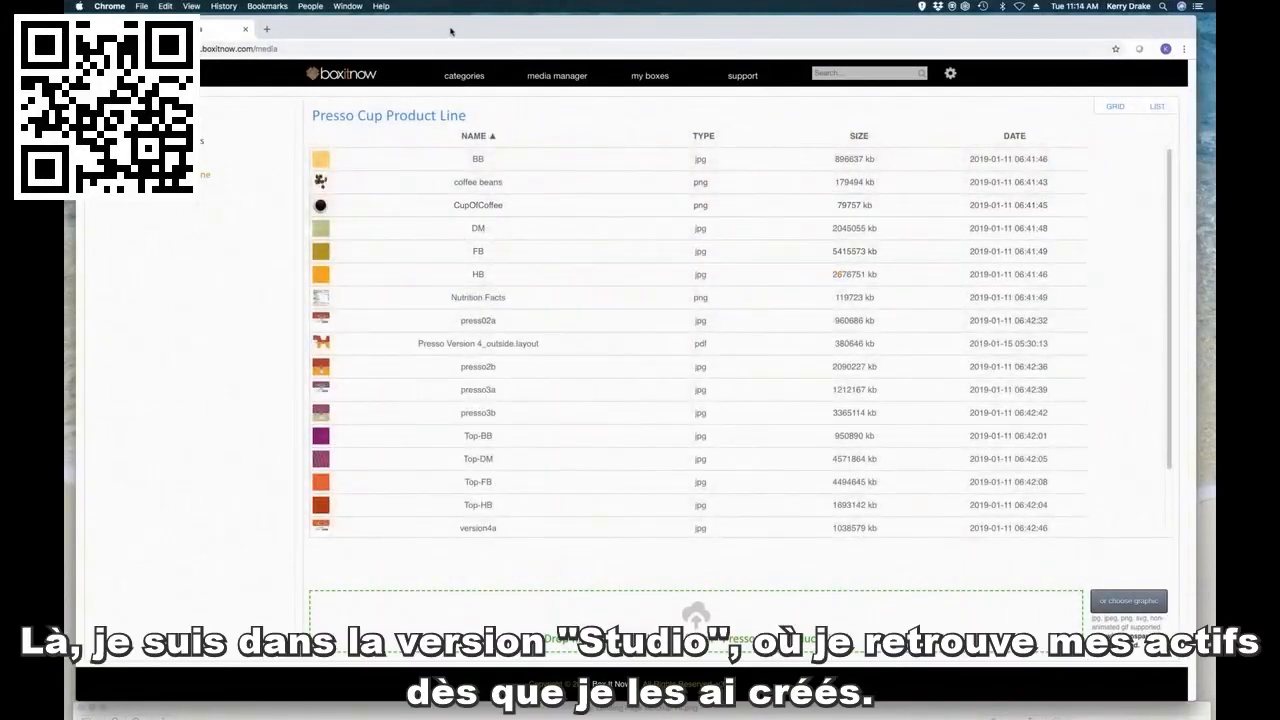
drag(450, 31, 448, 31)
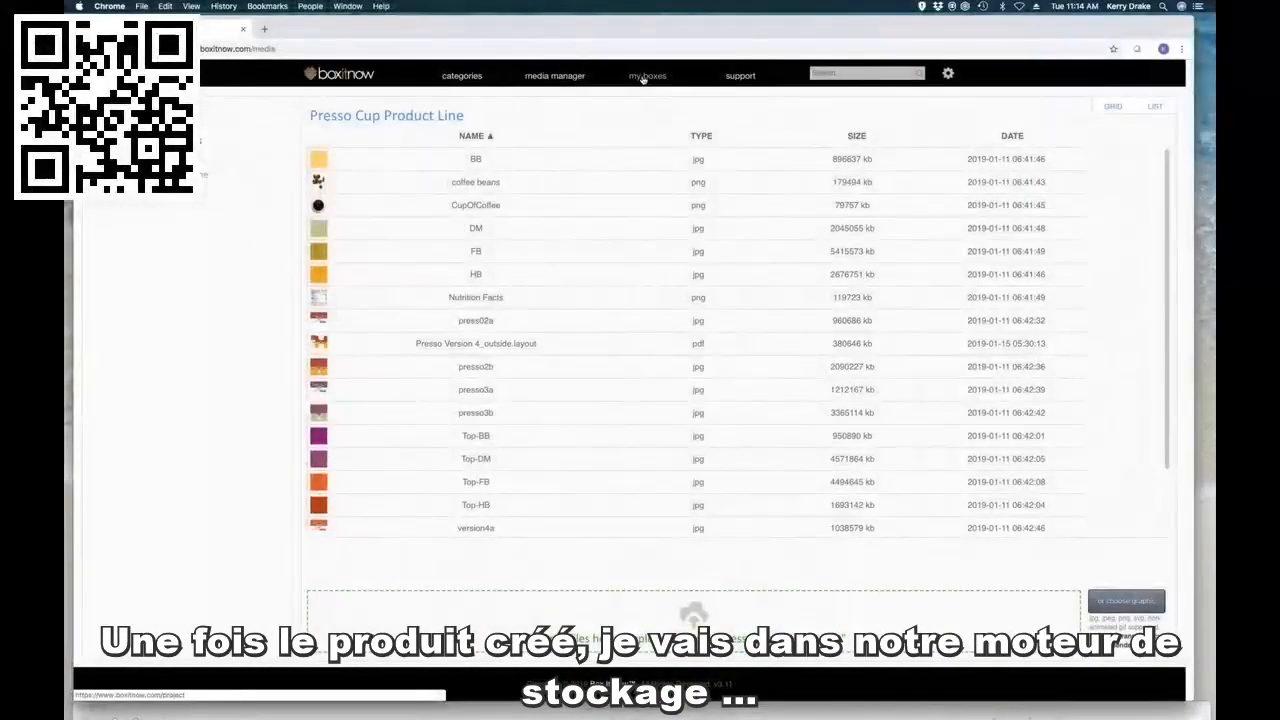
Step: Open the saved Blue Bamboo Tea box from the stored boxes and compare its outside and inside layouts
click(643, 78)
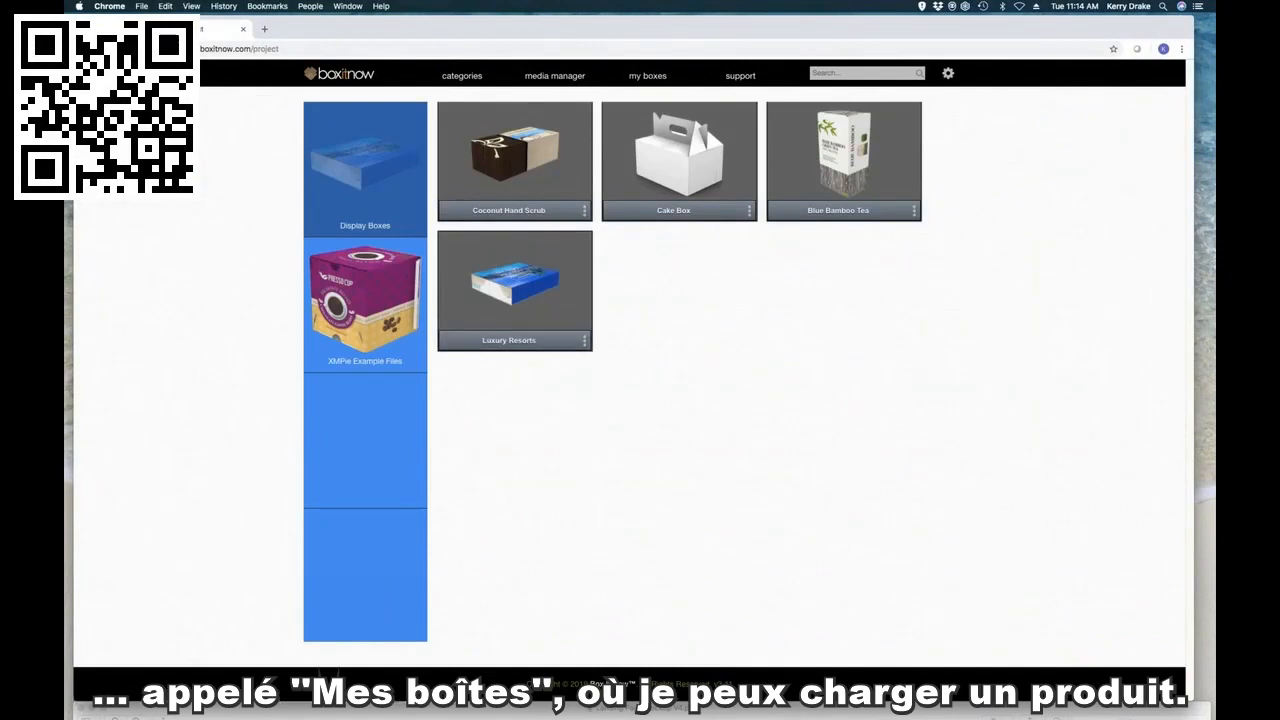
click(834, 172)
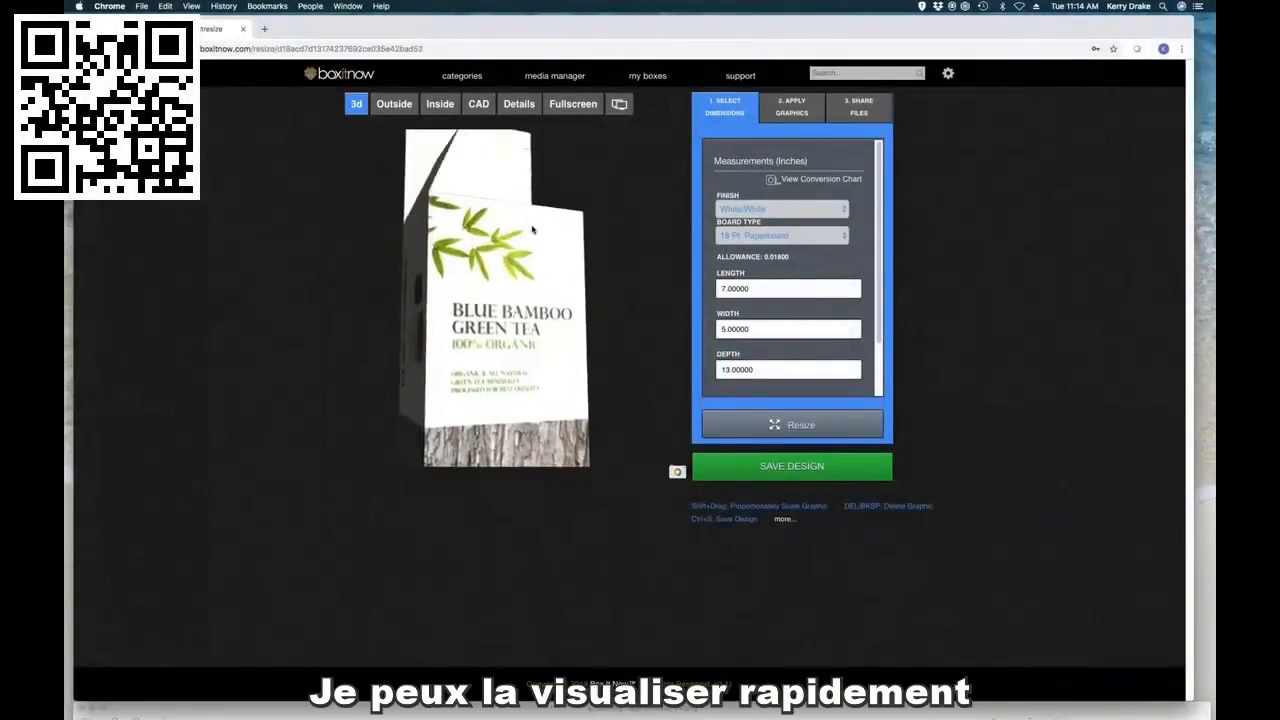
click(404, 106)
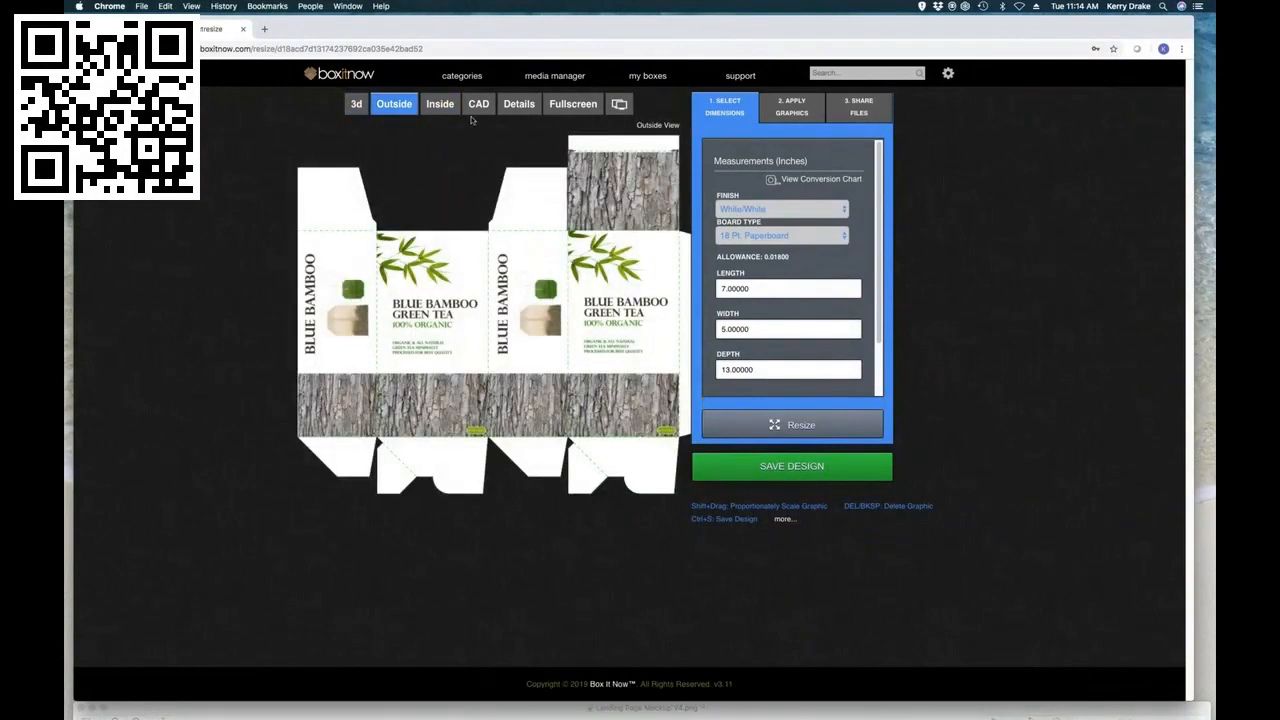
click(440, 104)
click(394, 104)
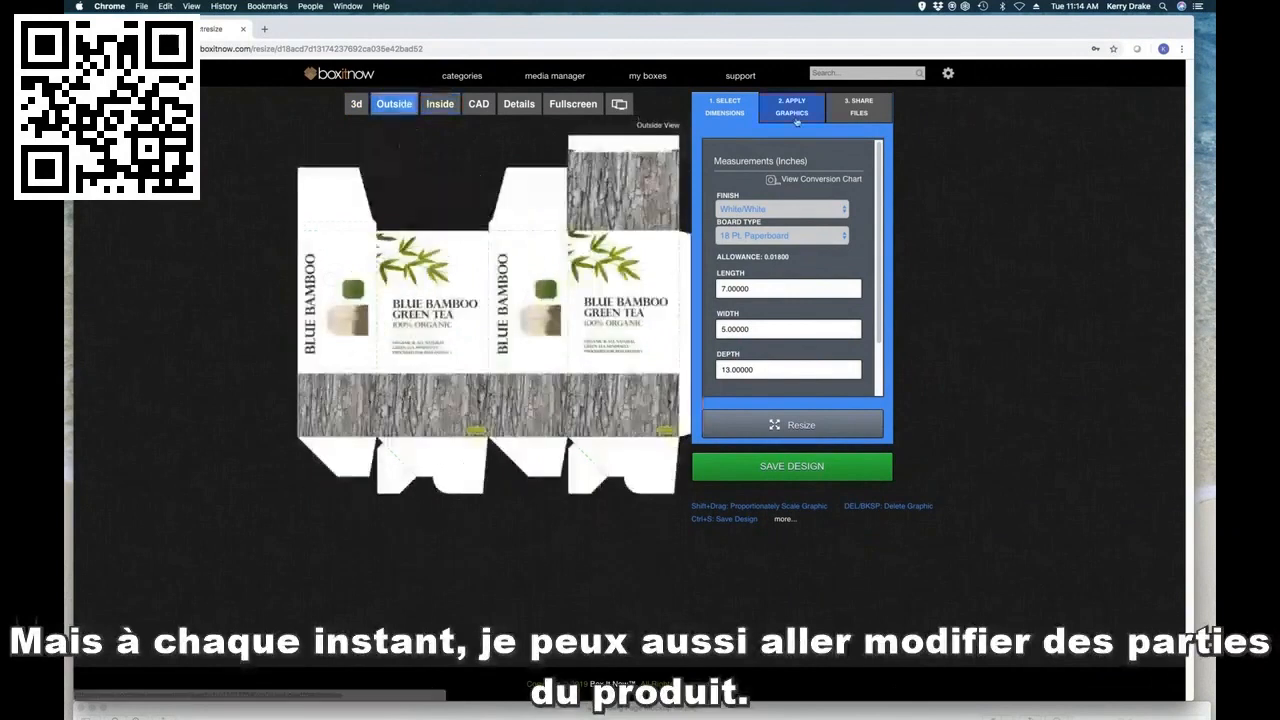
Step: Place a reduced Nutrition Facts.png from the Presso Cup Product Line graphics above the tea bag on the first side panel, and check the box in 3D
click(796, 110)
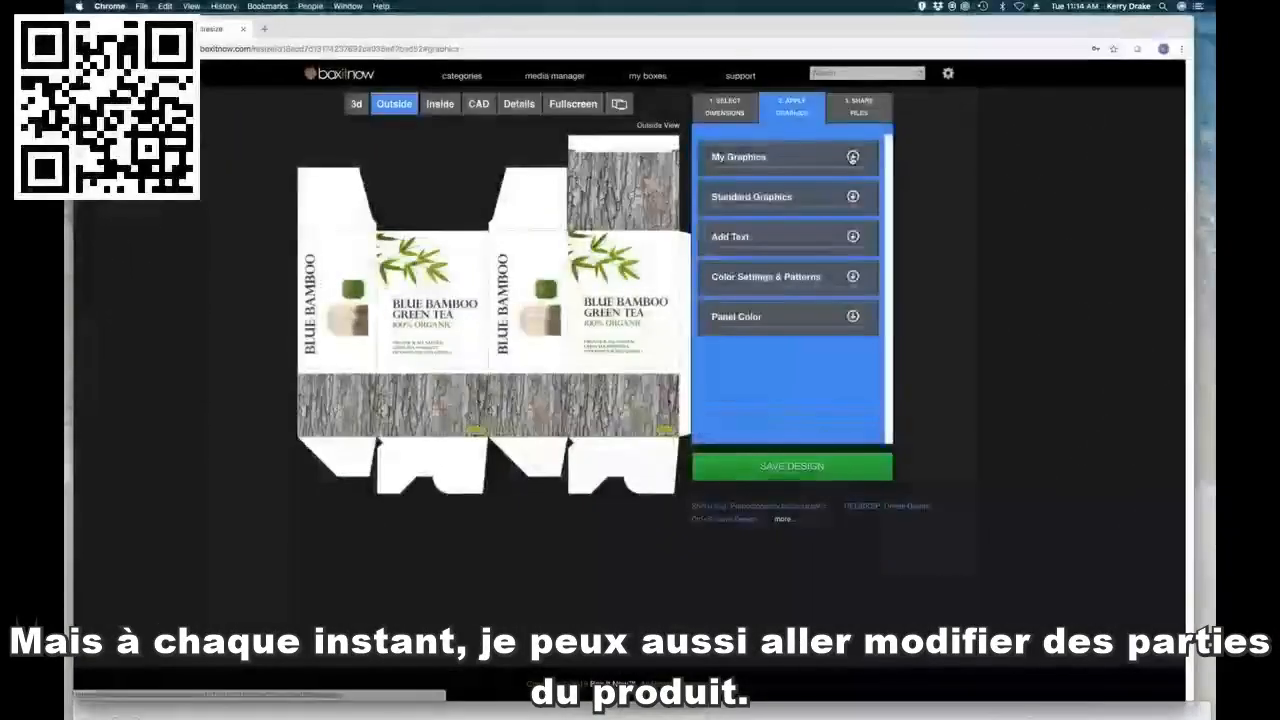
click(853, 157)
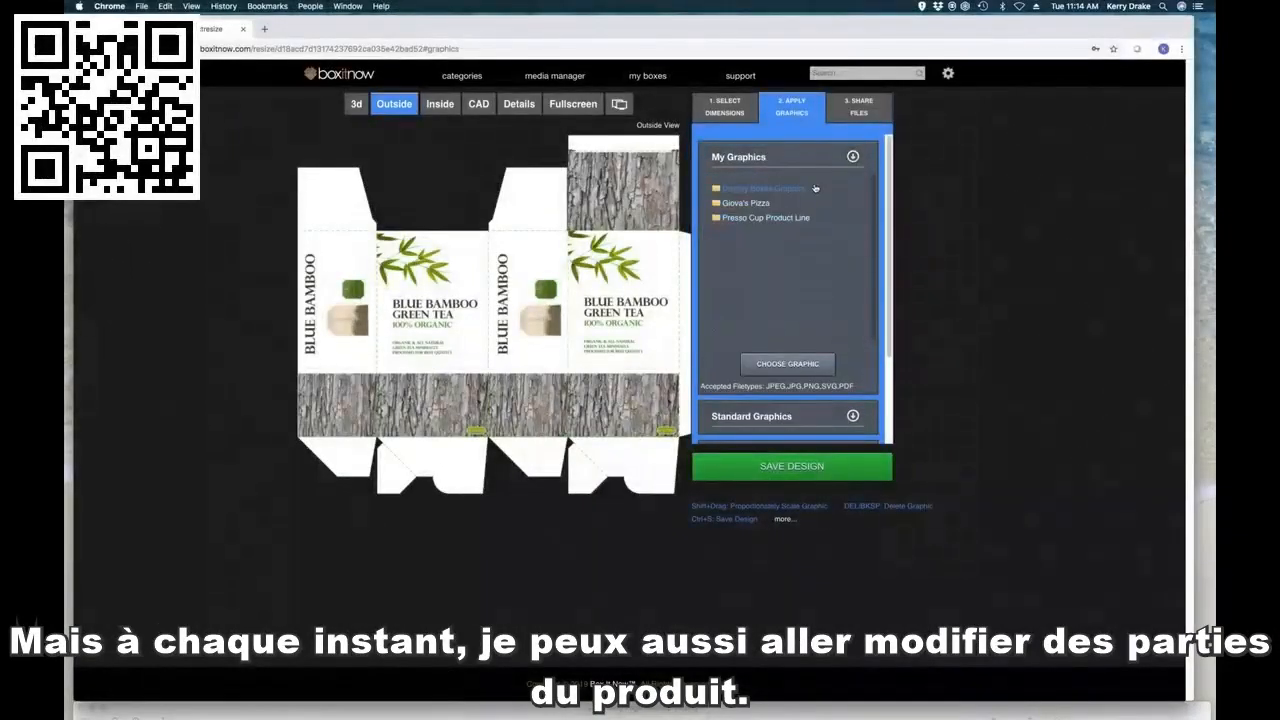
click(799, 218)
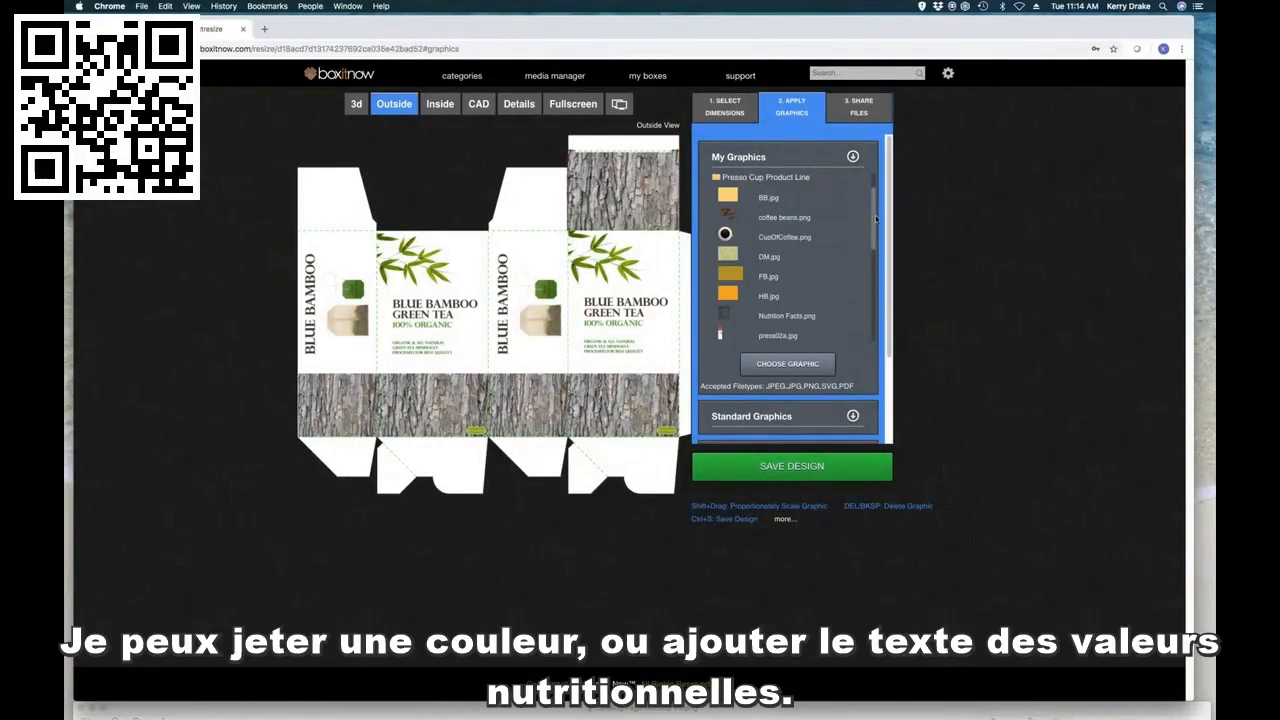
scroll(873, 224, down, 1)
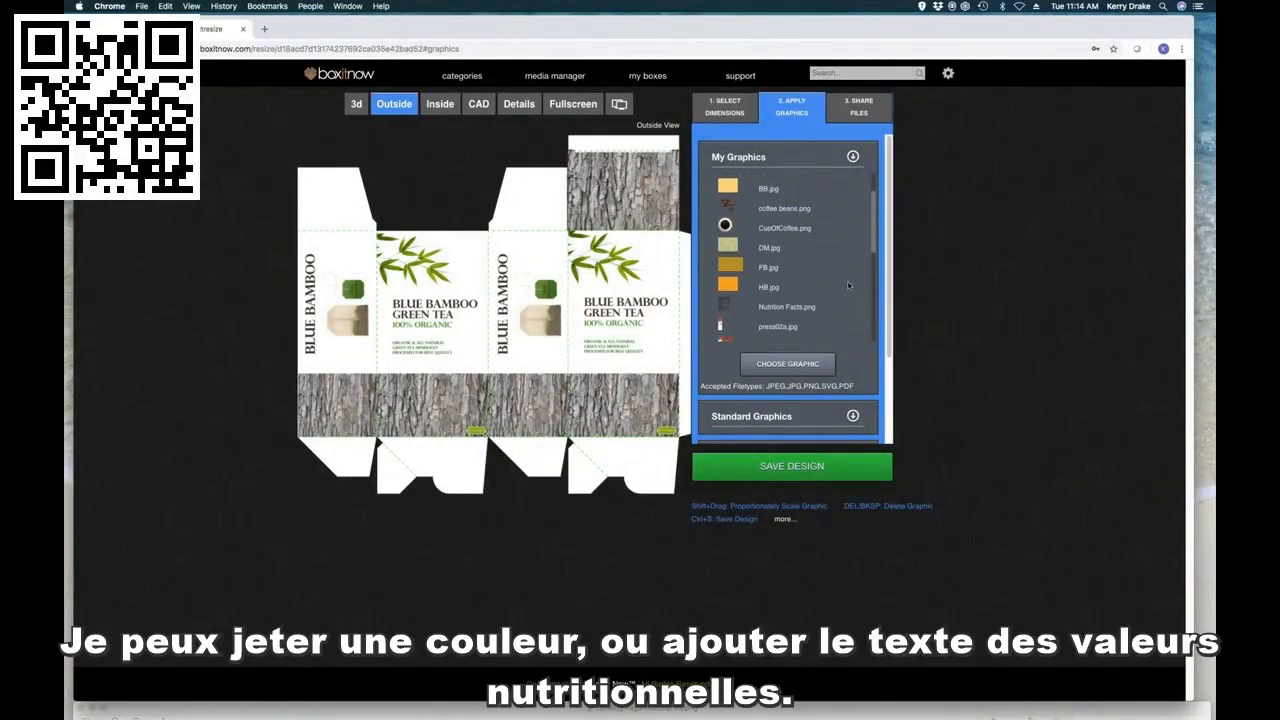
drag(723, 315, 337, 258)
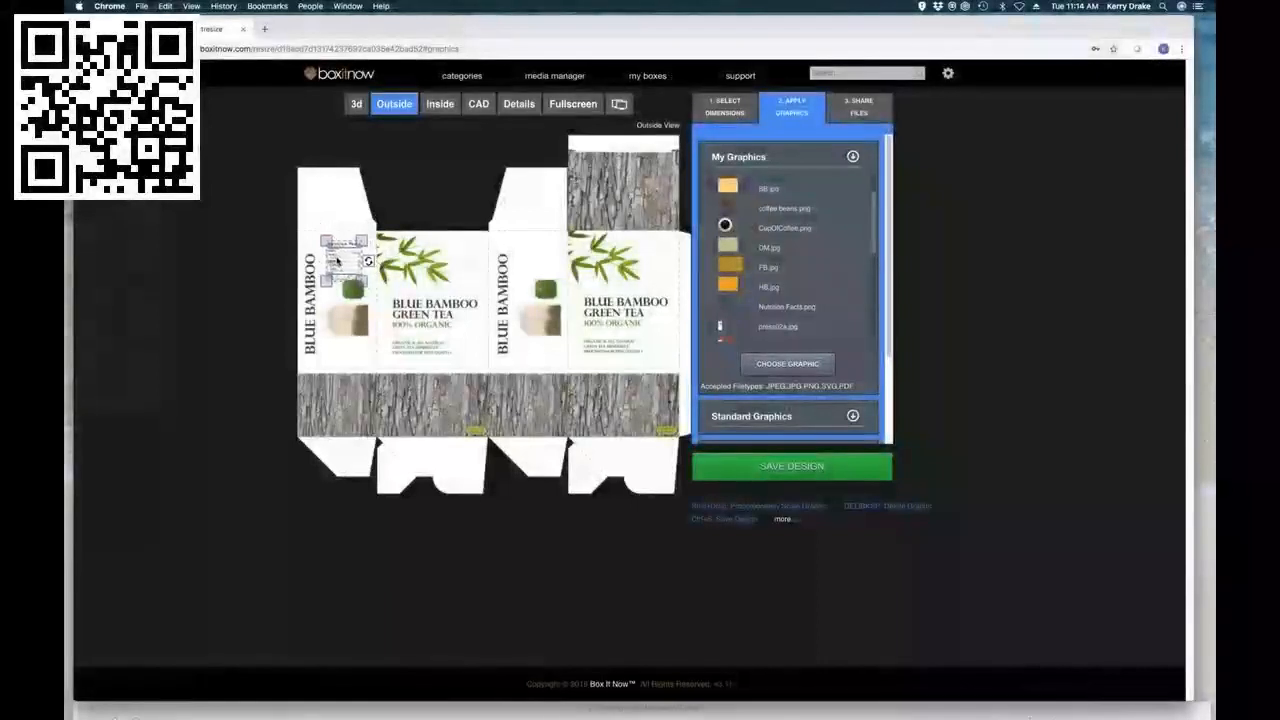
drag(337, 261, 335, 256)
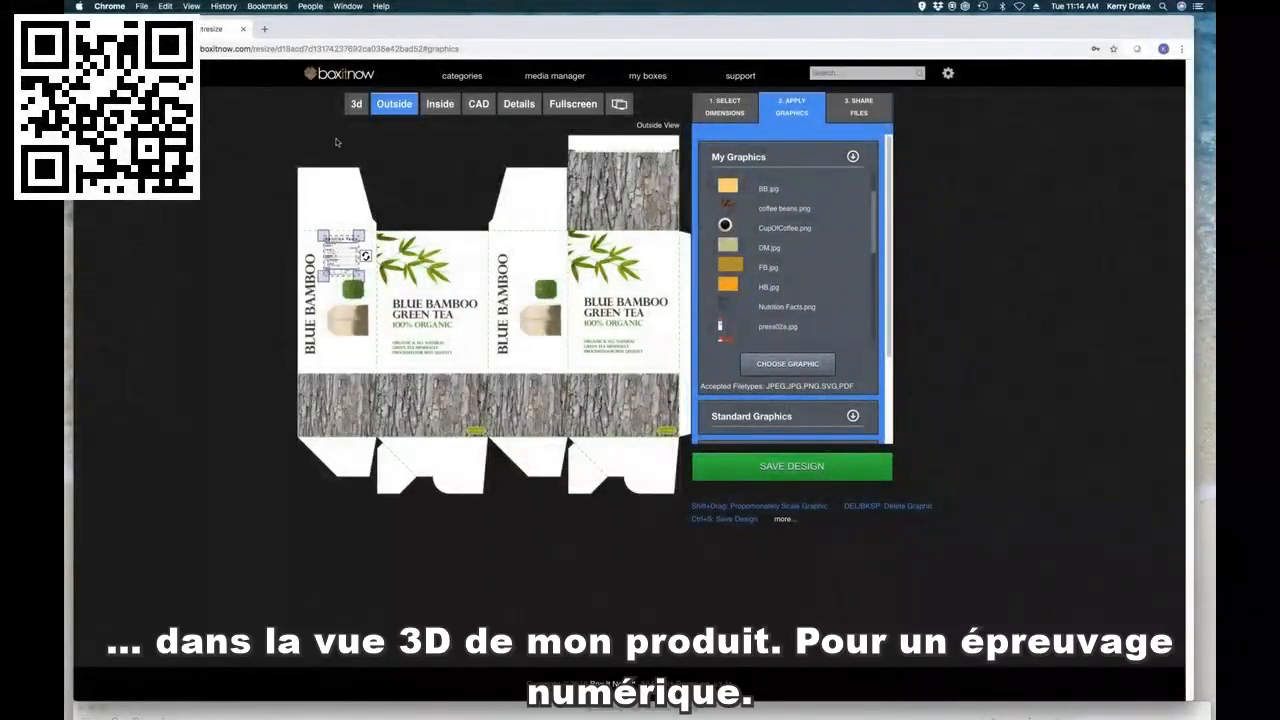
click(357, 104)
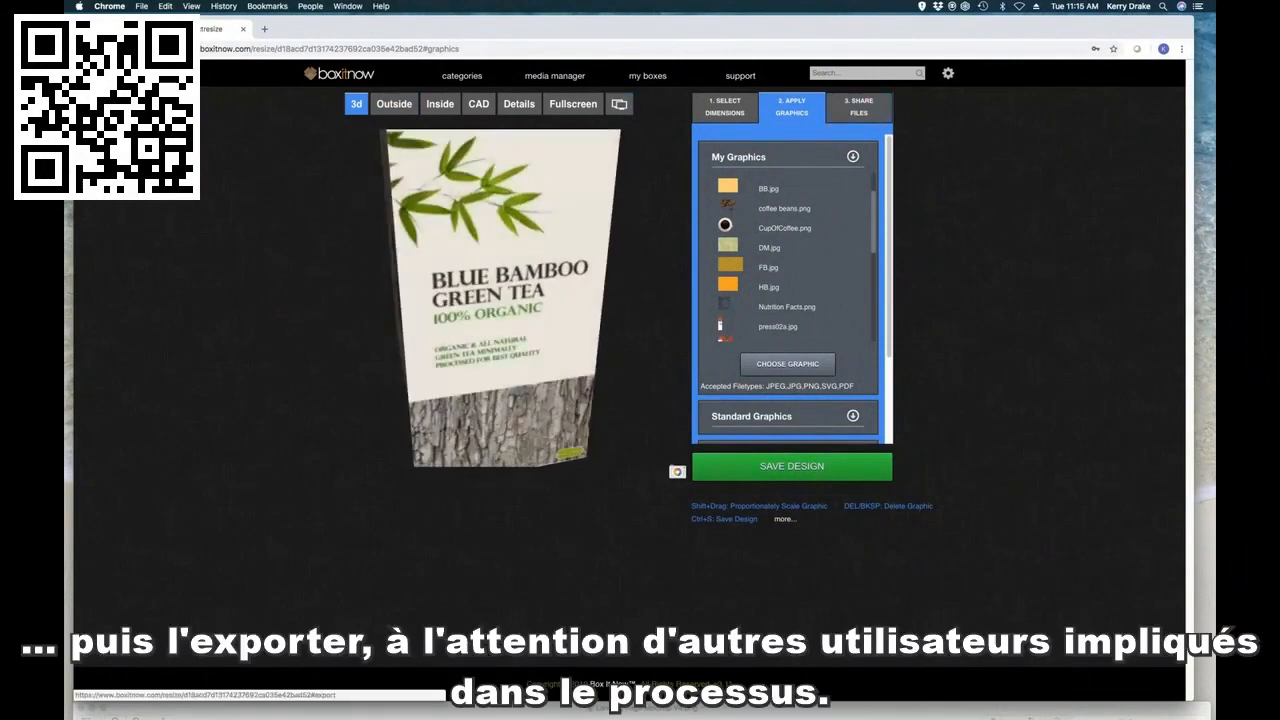
Step: Review the file sharing options for the Blue Bamboo Tea box, including the email form and its attachable file formats
click(859, 108)
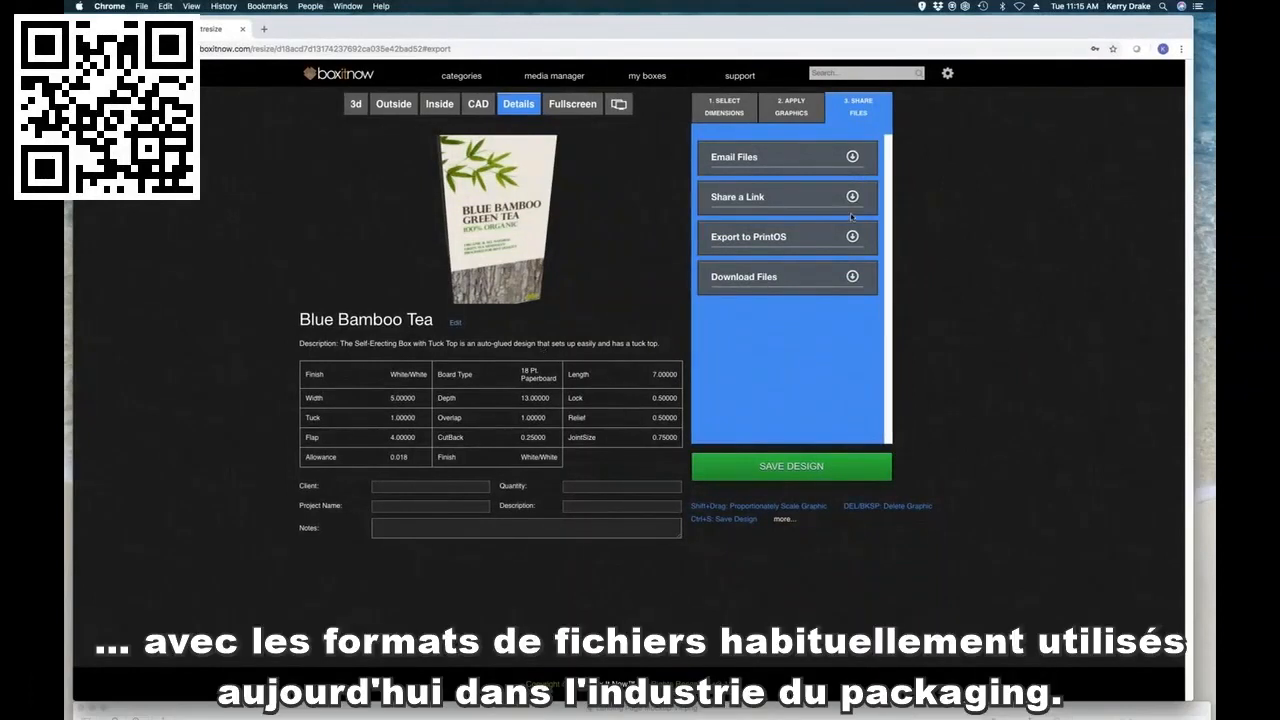
click(850, 158)
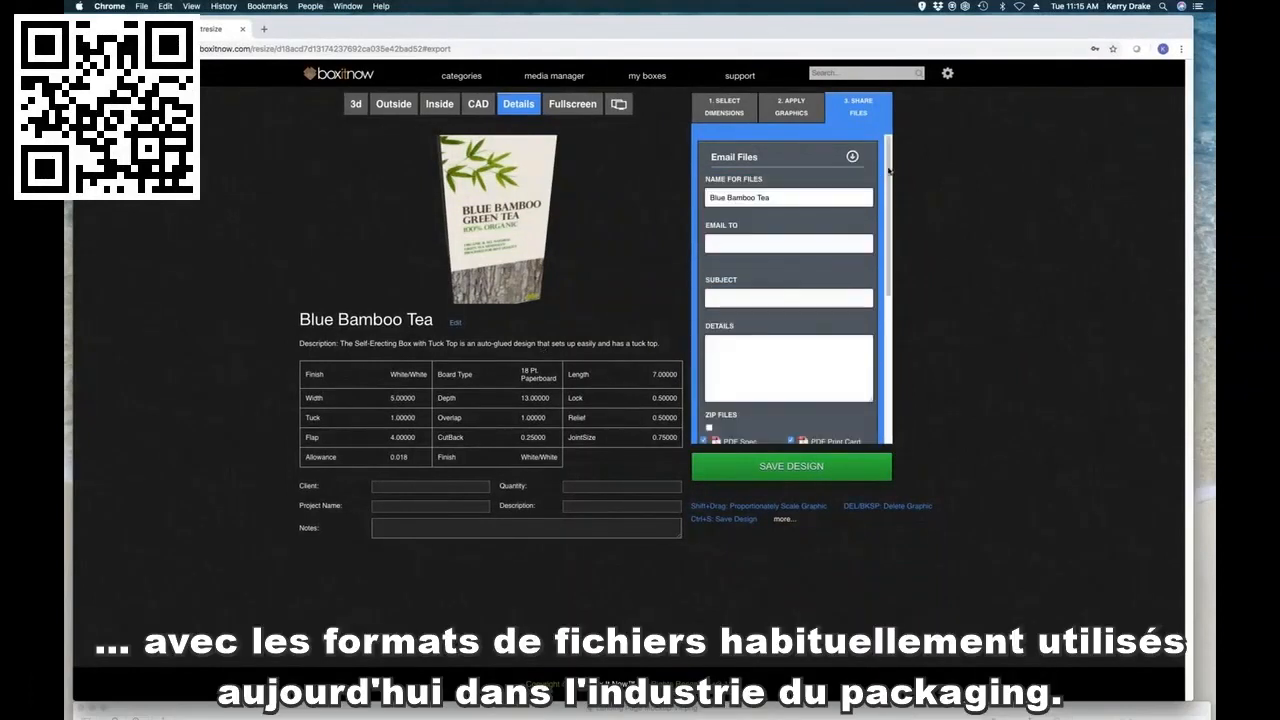
drag(889, 172, 862, 258)
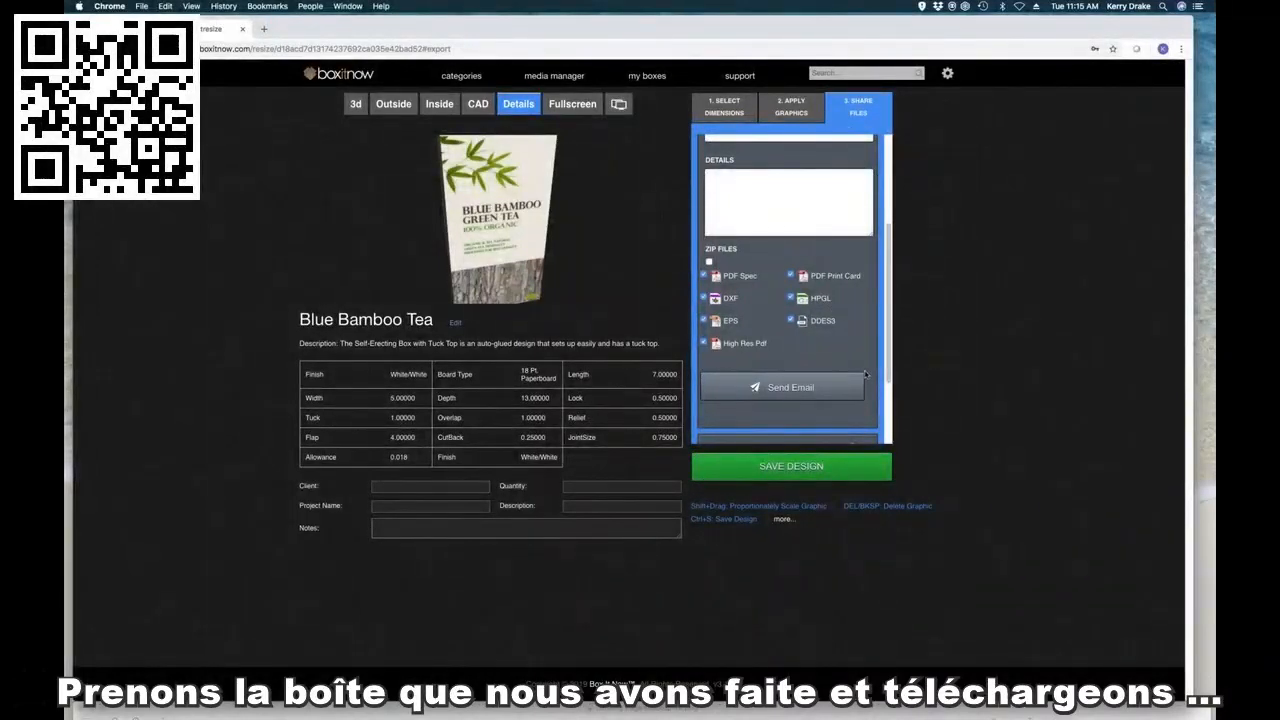
Step: Download the Blue Bamboo Tea design as a High Res PDF
scroll(884, 273, down, 4)
click(852, 418)
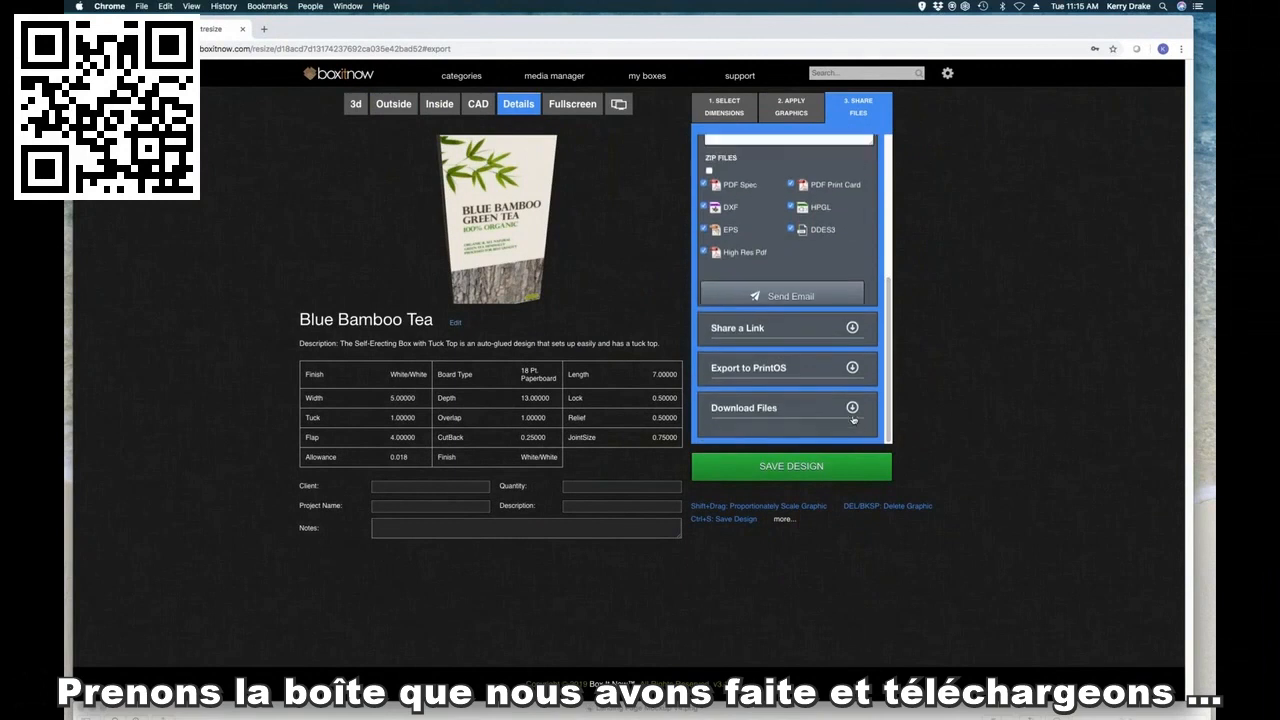
click(715, 366)
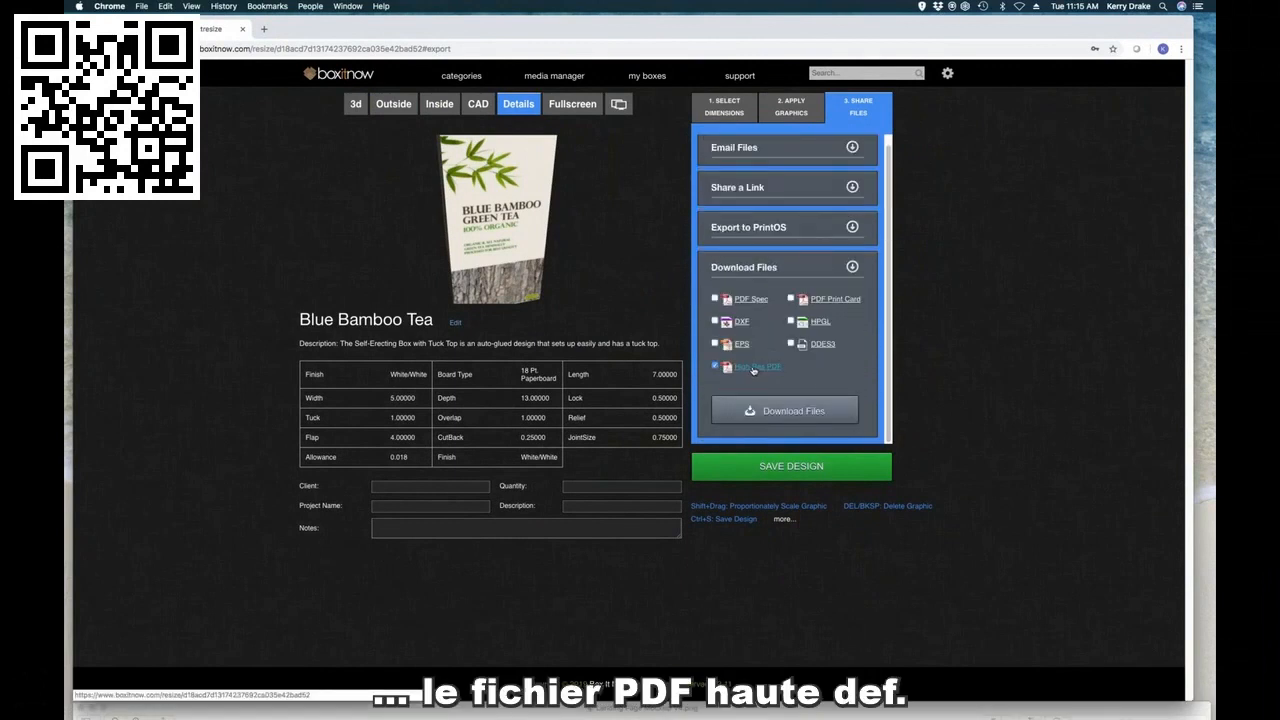
click(753, 367)
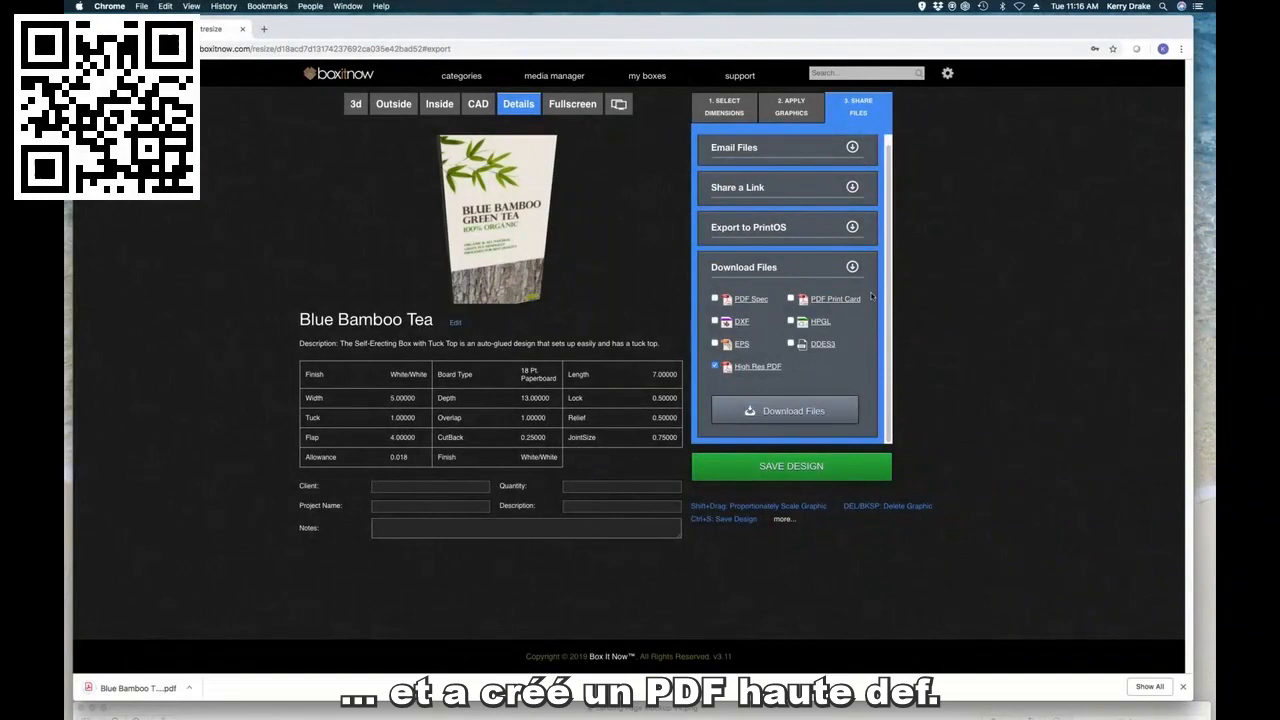
Step: Open the downloaded Blue Bamboo Tea PDF, examine its artwork and die lines from top to bottom, and close it
click(140, 688)
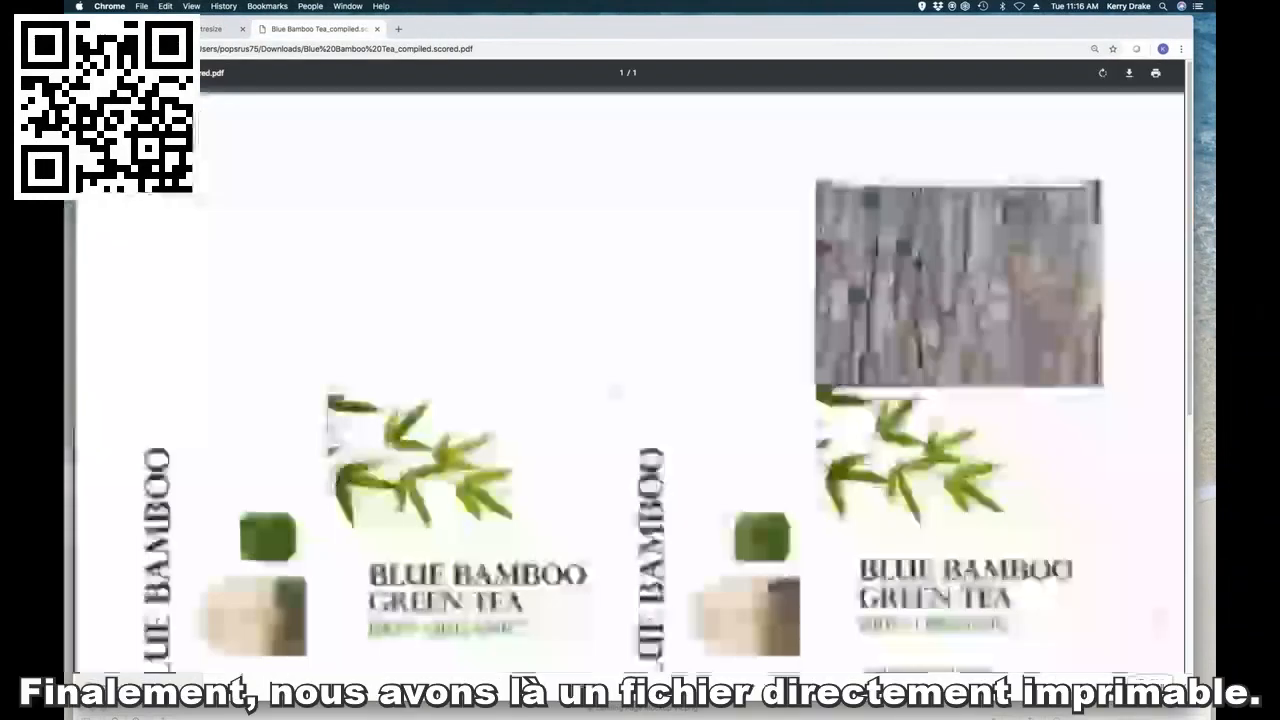
scroll(985, 366, down, 1)
scroll(985, 366, down, 5)
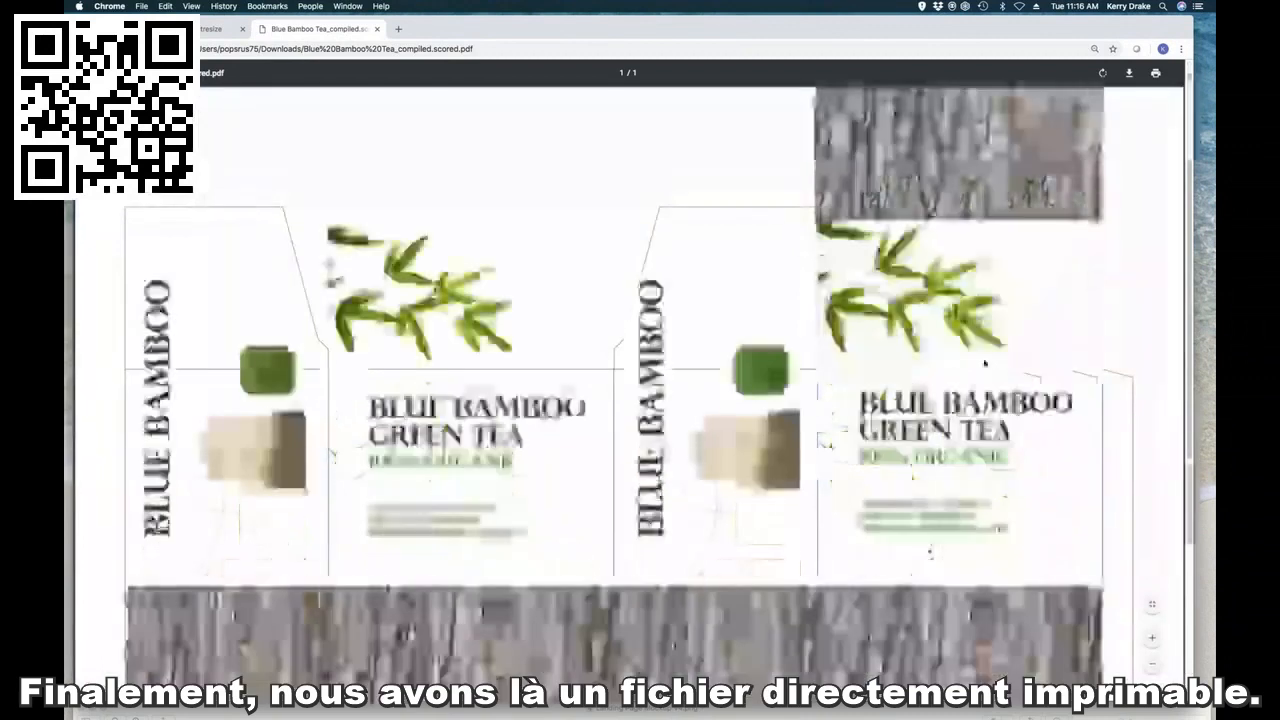
scroll(985, 362, down, 4)
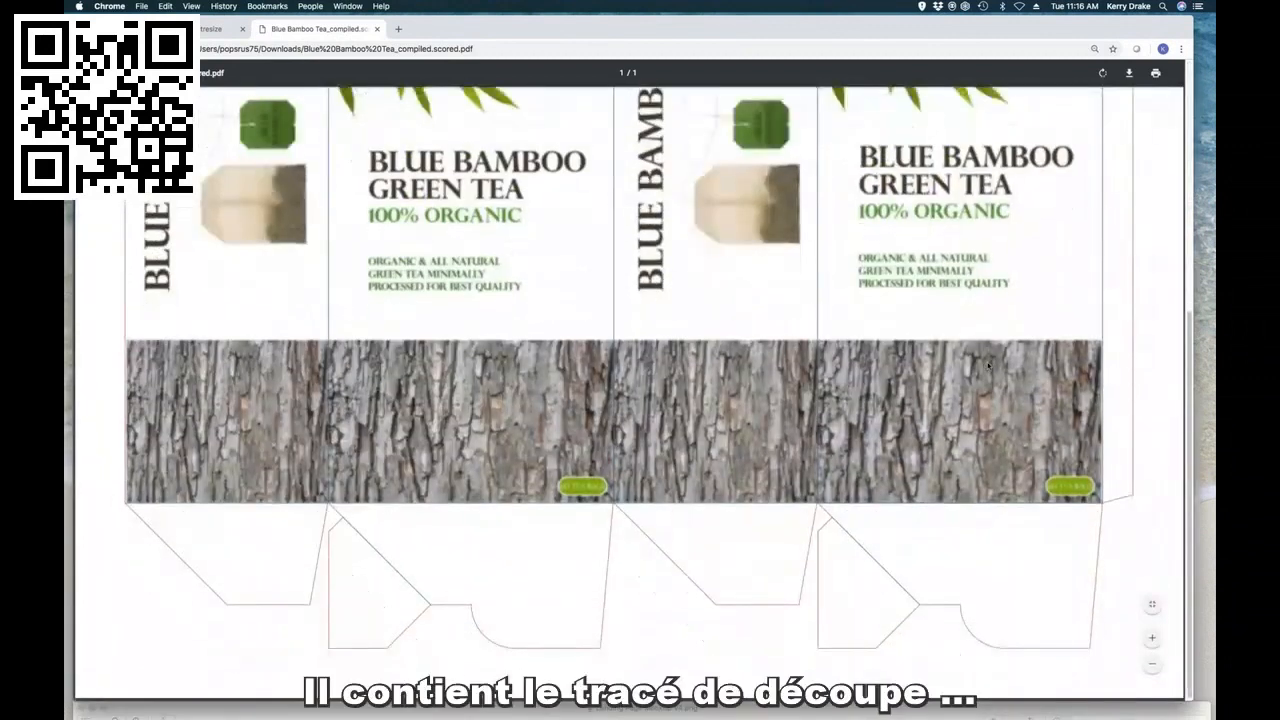
scroll(986, 365, up, 9)
scroll(988, 364, up, 1)
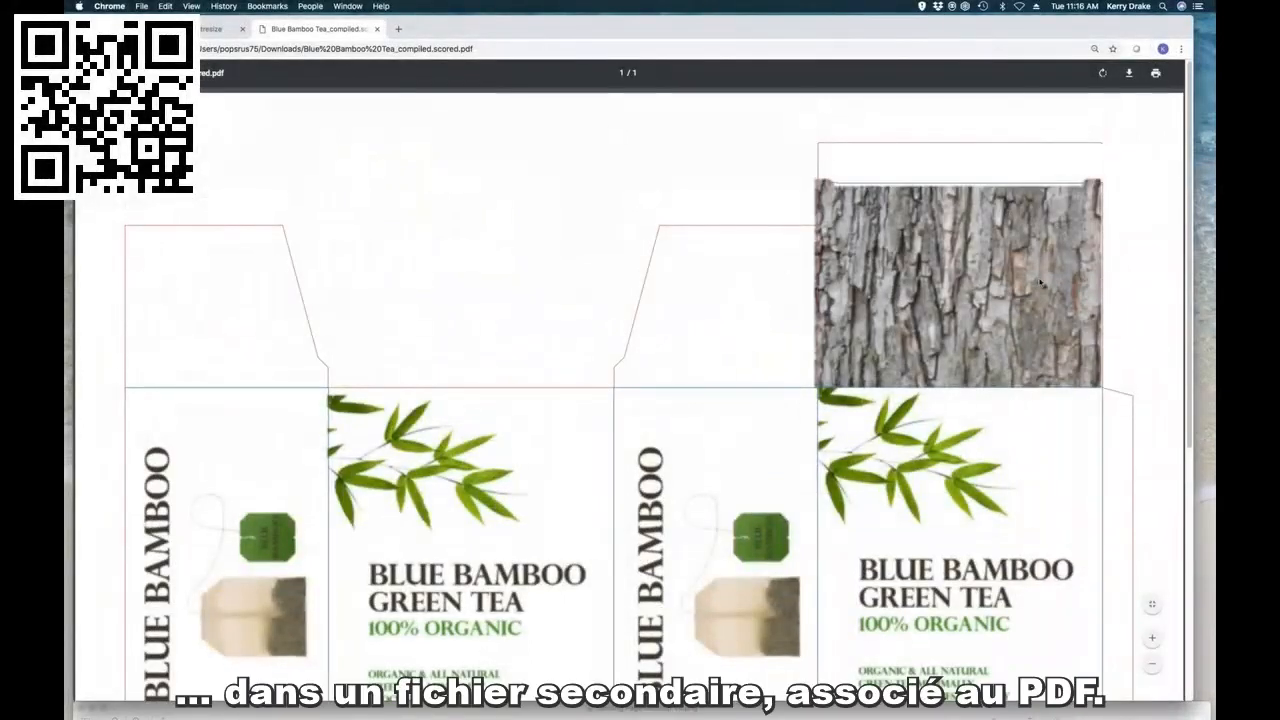
click(377, 29)
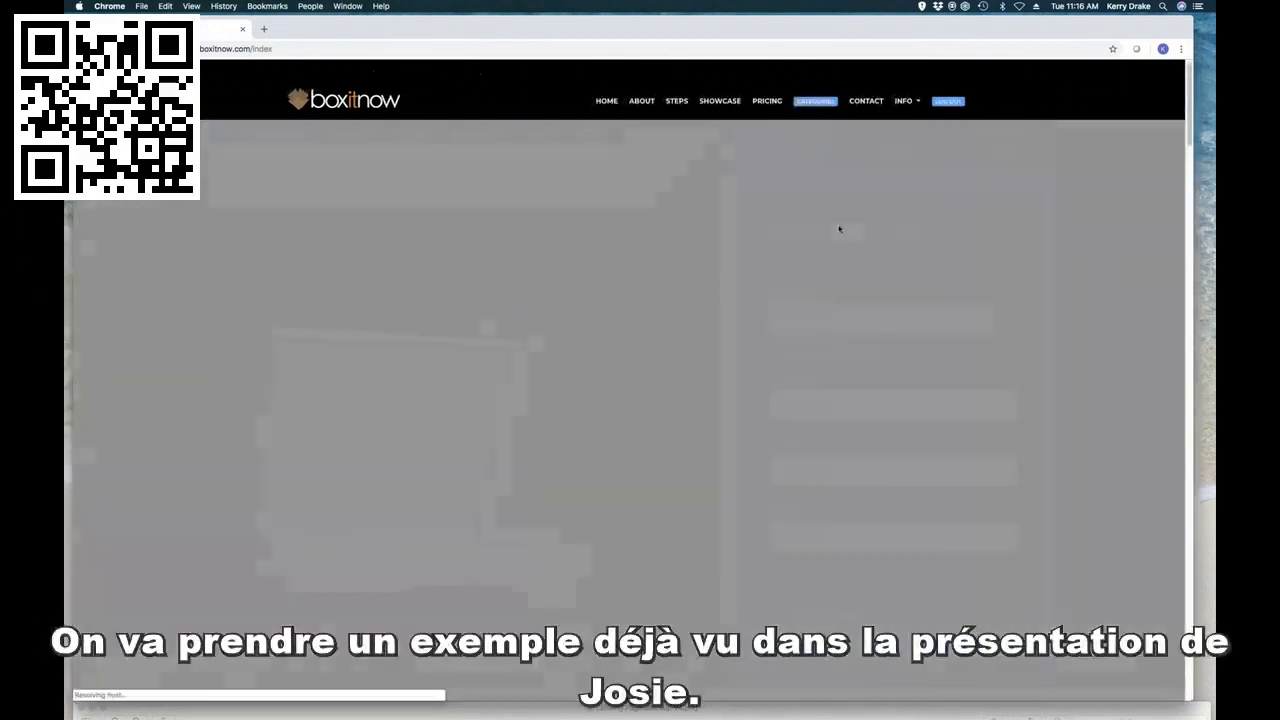
Step: Return to the Box It Now home page and open the box categories
drag(508, 474, 540, 477)
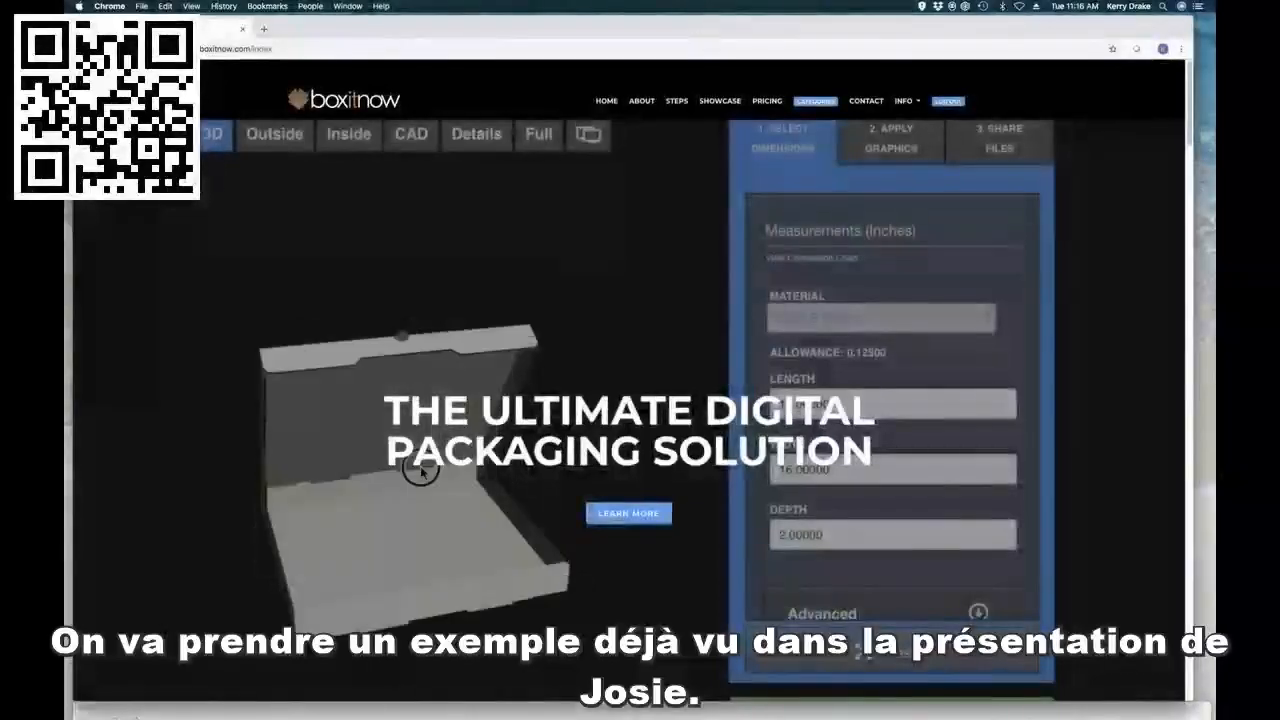
click(274, 134)
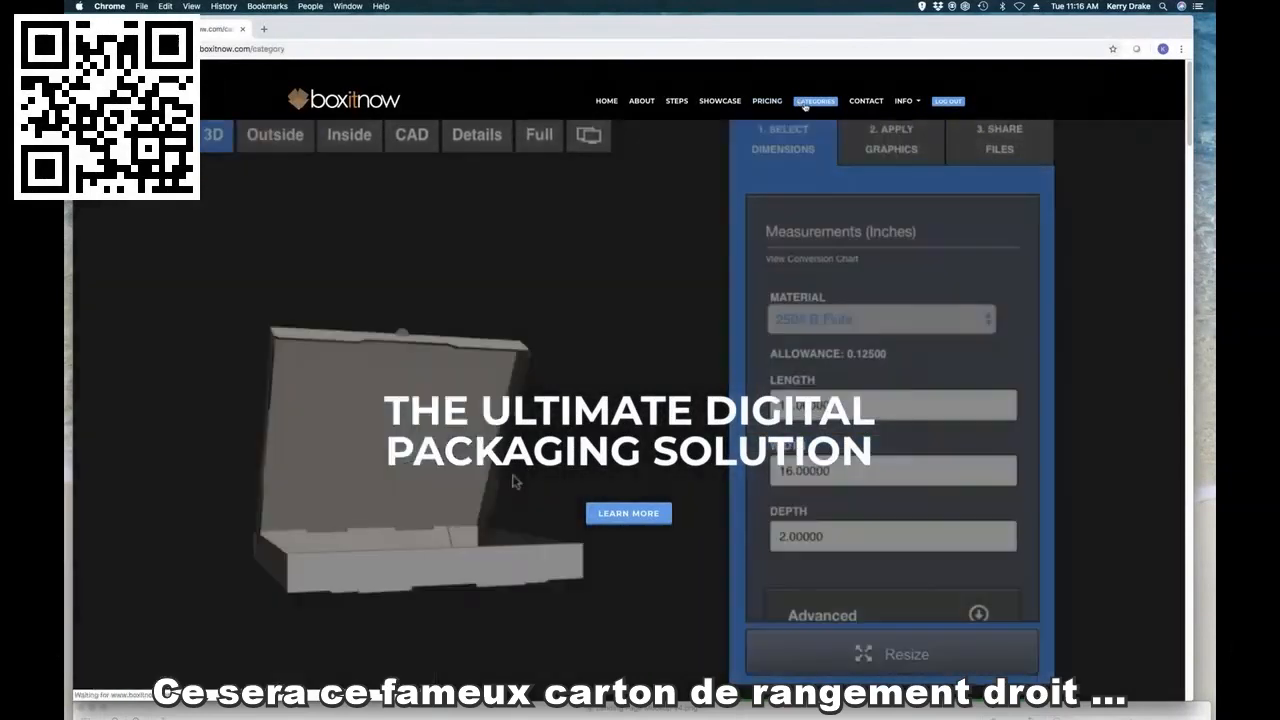
Step: Open the Straight Tuck Carton style from the Gift and Apparel category
click(806, 102)
click(838, 203)
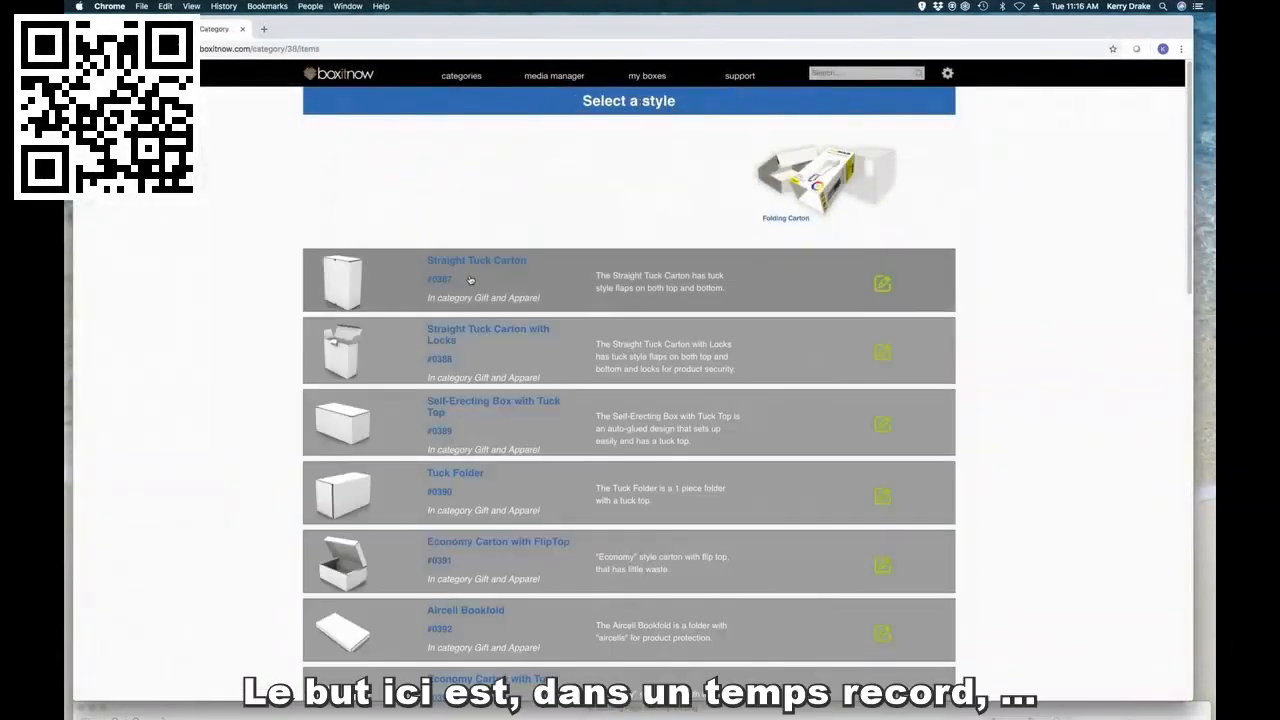
click(469, 280)
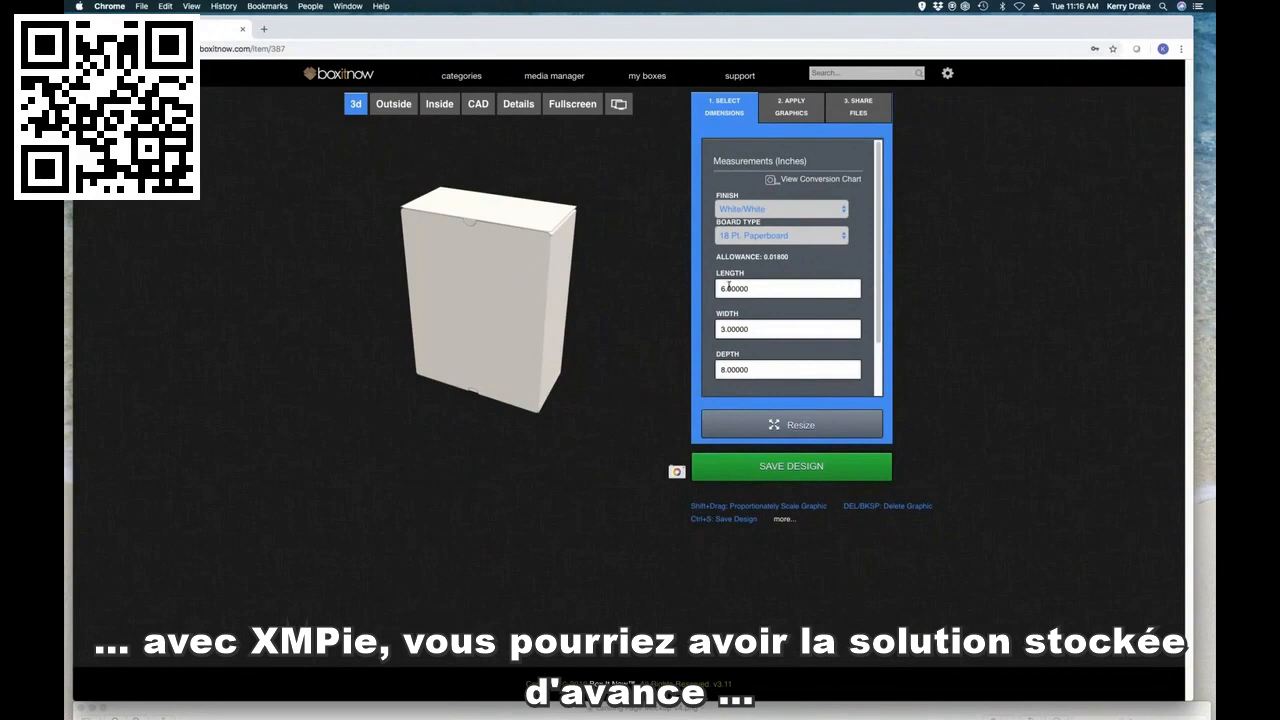
Step: Resize the carton to a length, width and depth of 6 inches, with 20 Pt. Paperboard as board type
drag(771, 291, 713, 288)
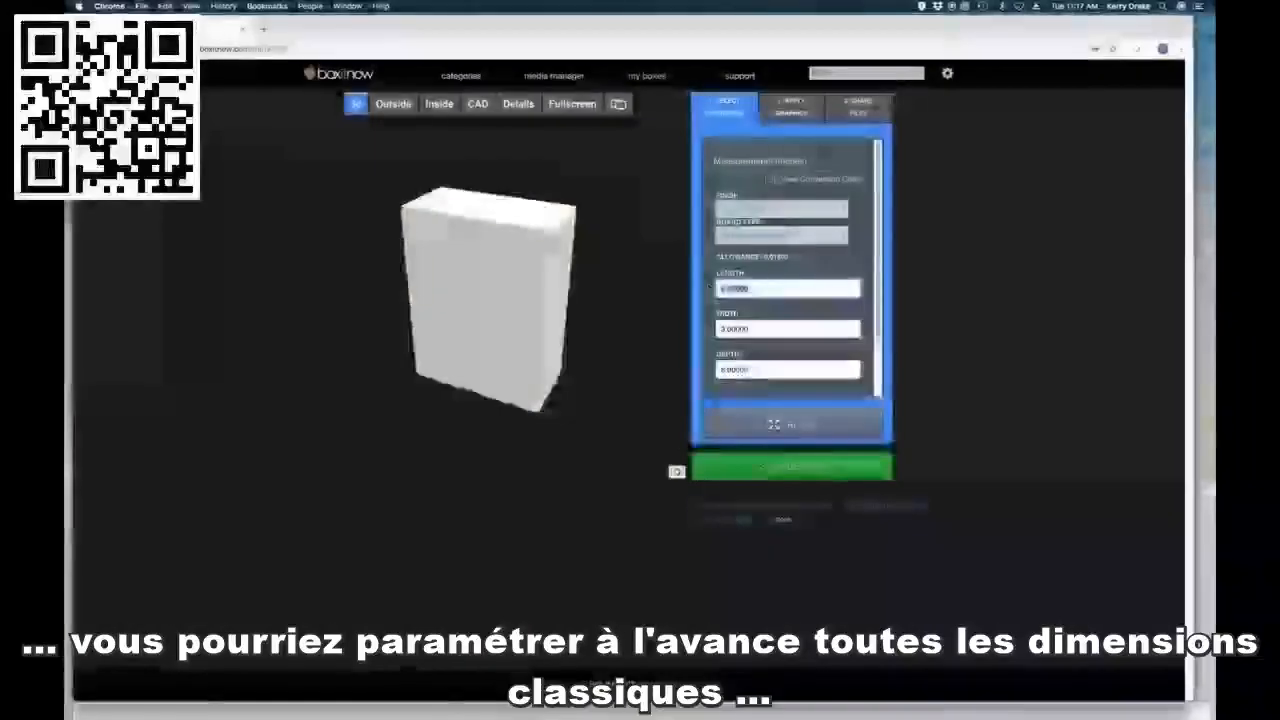
text(6)
key(Tab)
text(6)
key(Tab)
text(6)
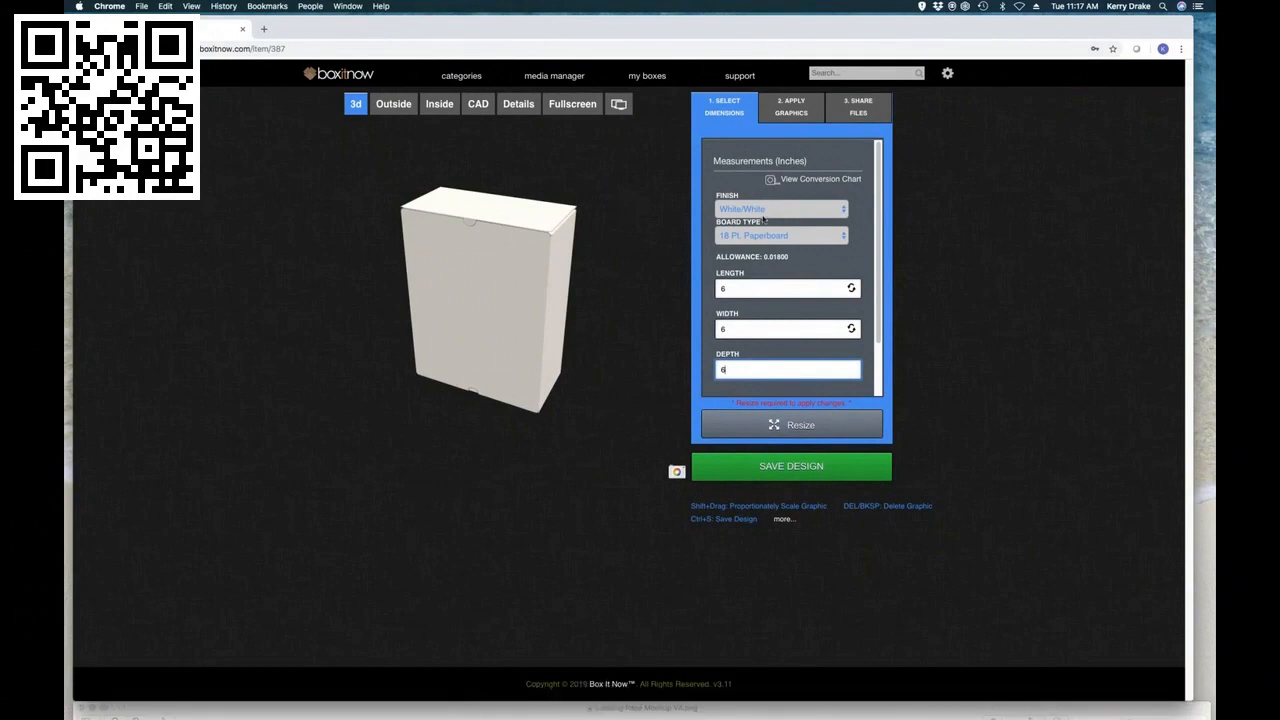
click(800, 237)
click(803, 250)
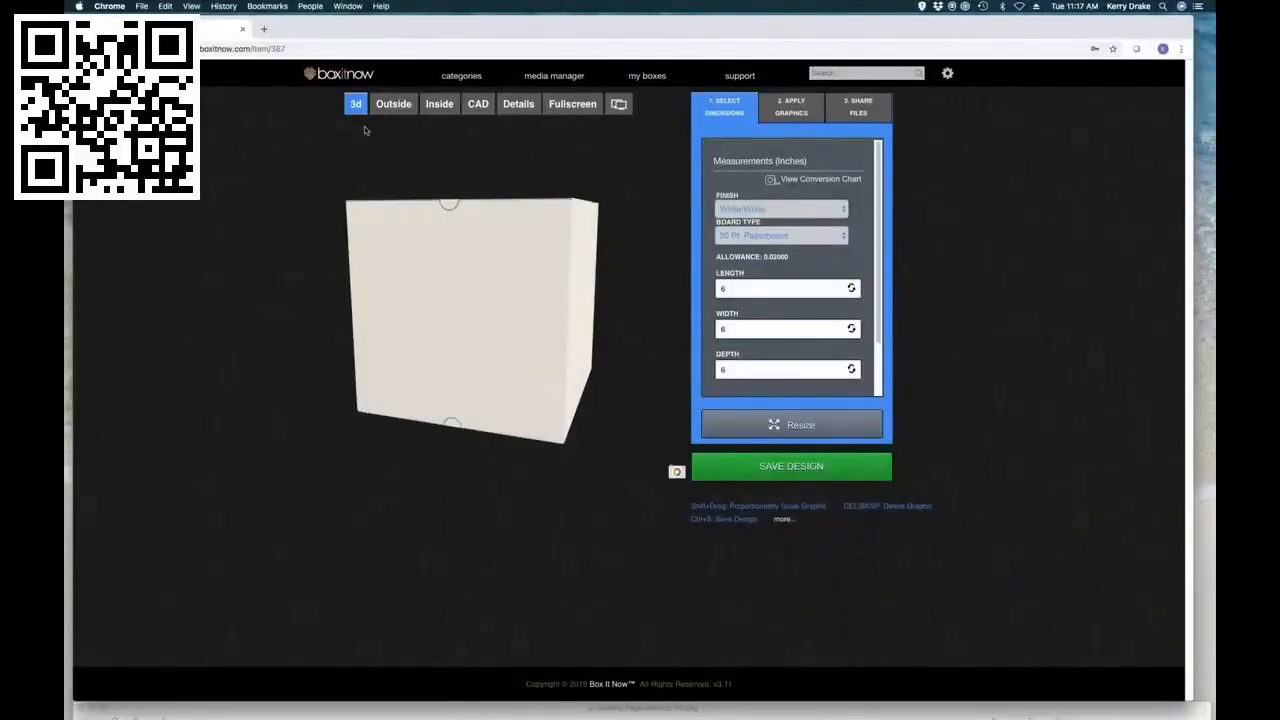
Step: Place the Presso Version 4 outside artwork from the Presso Cup Product Line folder on the carton's outside layout
click(390, 110)
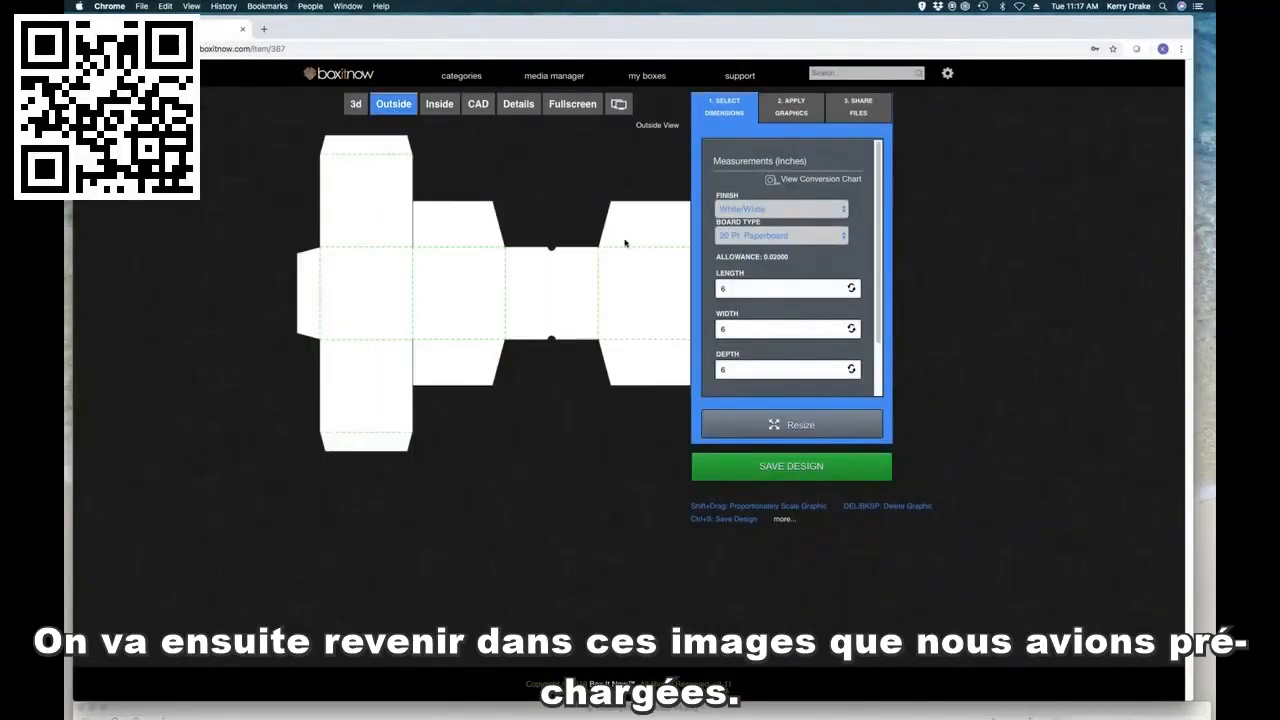
click(808, 110)
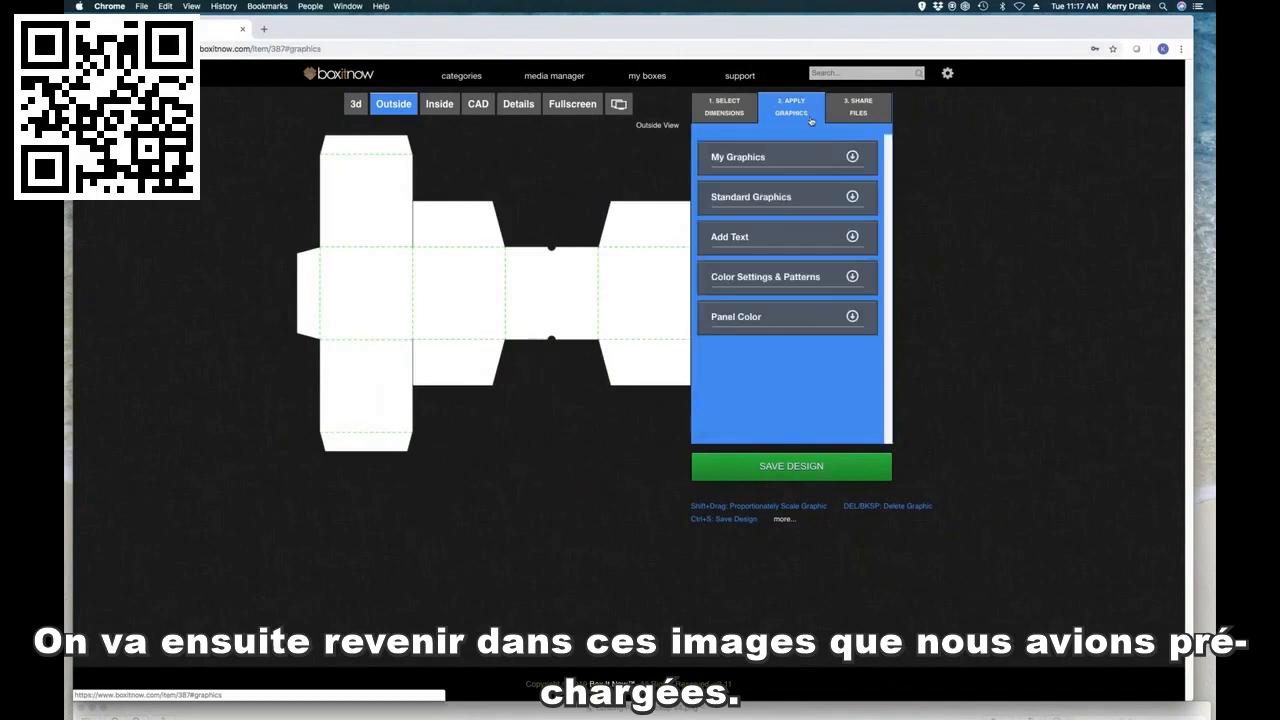
click(855, 157)
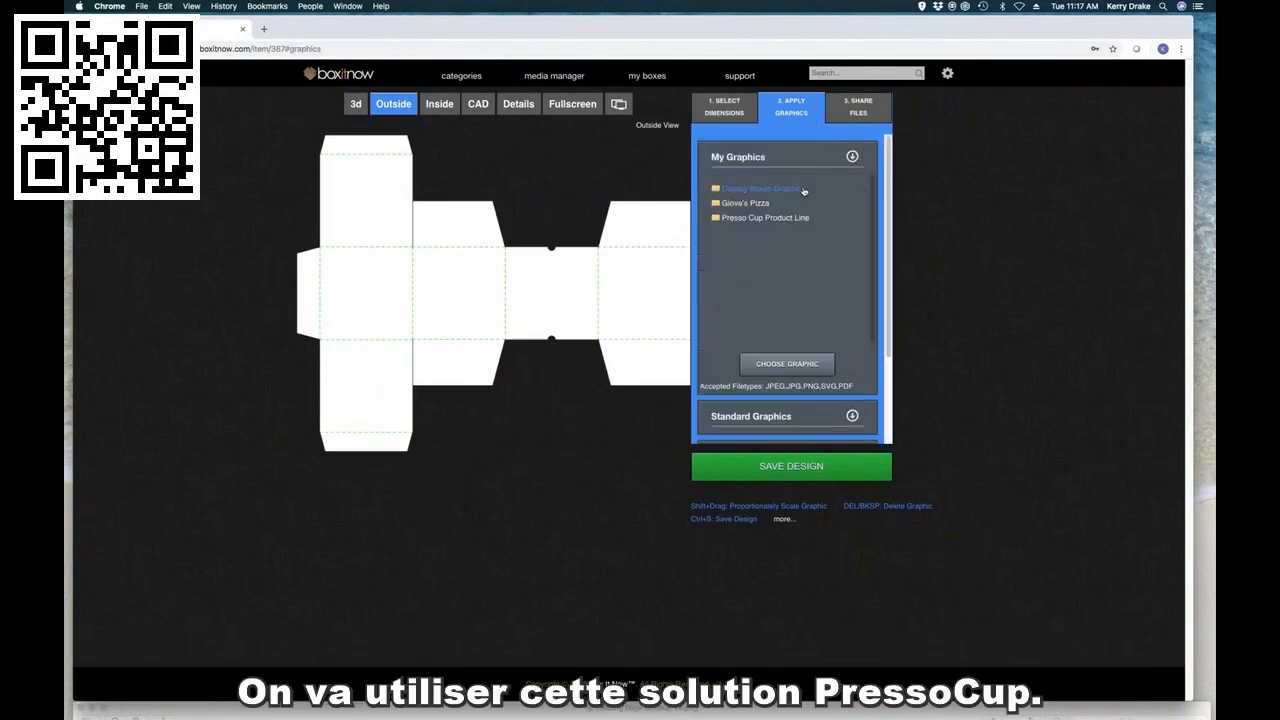
click(797, 218)
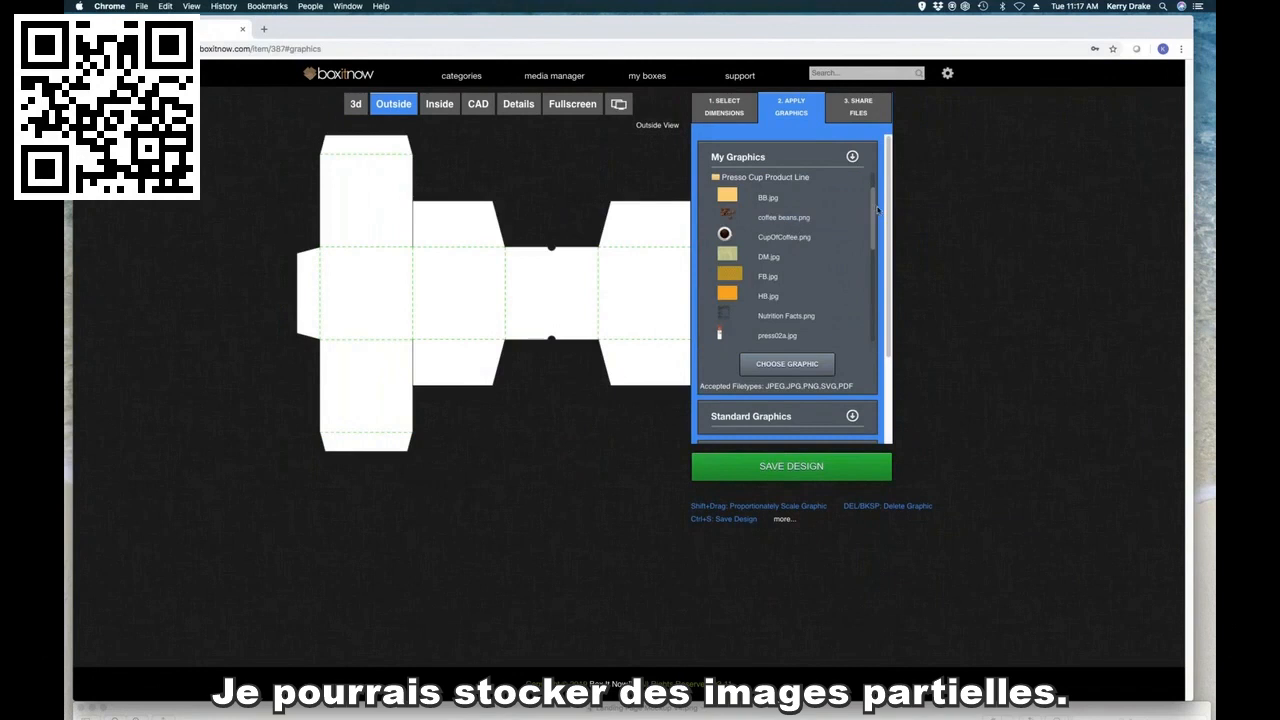
scroll(874, 207, down, 5)
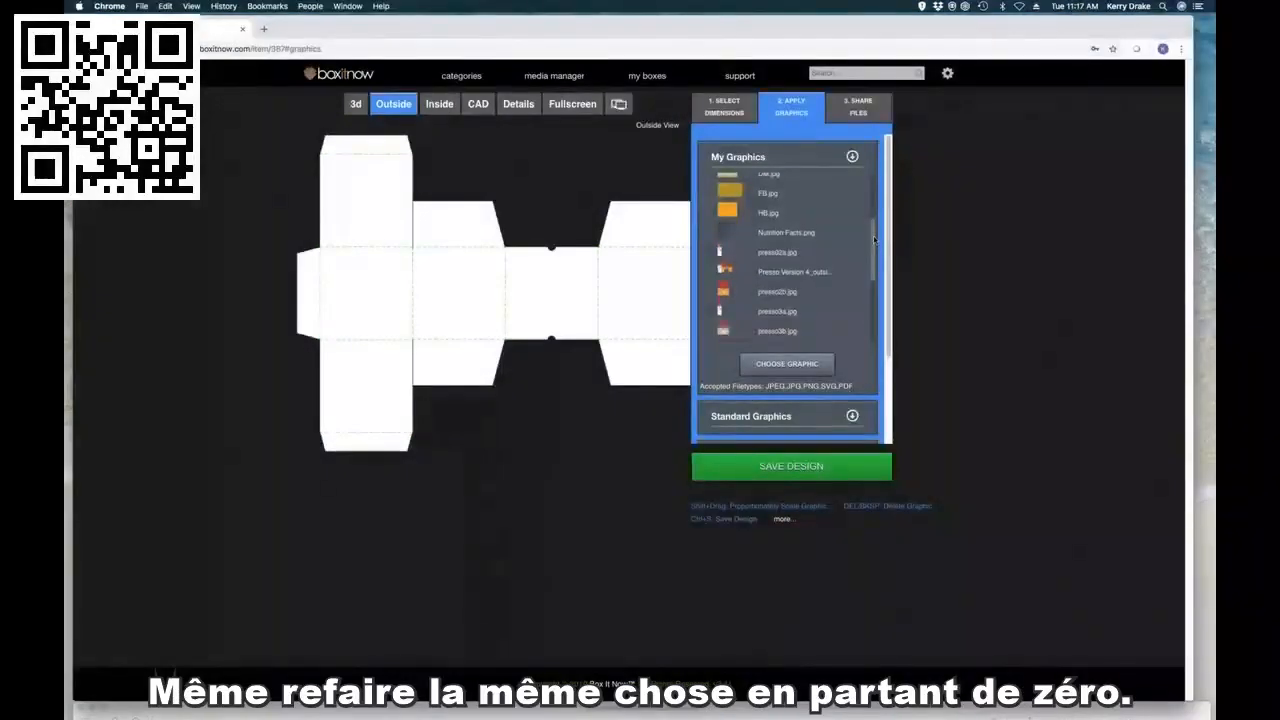
mouse_move(874, 239)
mouse_down()
mouse_move(870, 290)
mouse_move(866, 256)
mouse_up()
drag(723, 228, 684, 518)
Step: Move and enlarge the Presso Cup artwork until it lines up with the carton's outside panels
drag(534, 286, 495, 242)
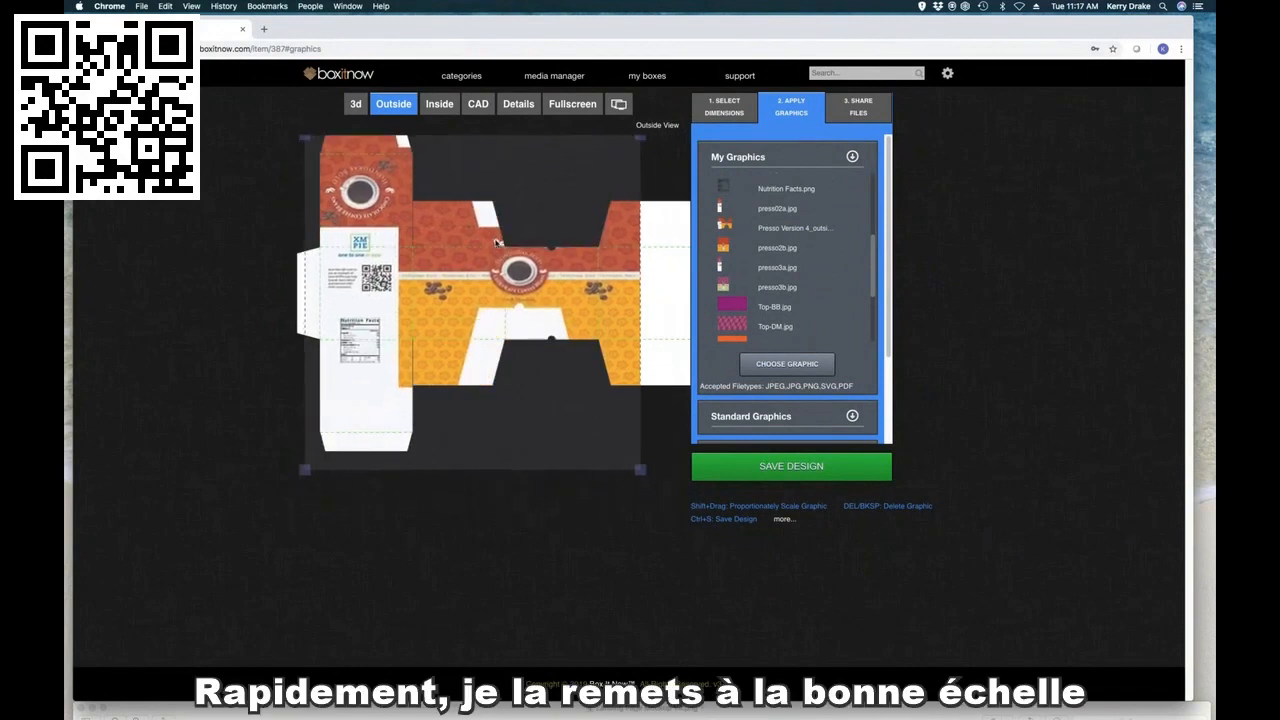
drag(644, 470, 685, 516)
drag(556, 323, 553, 323)
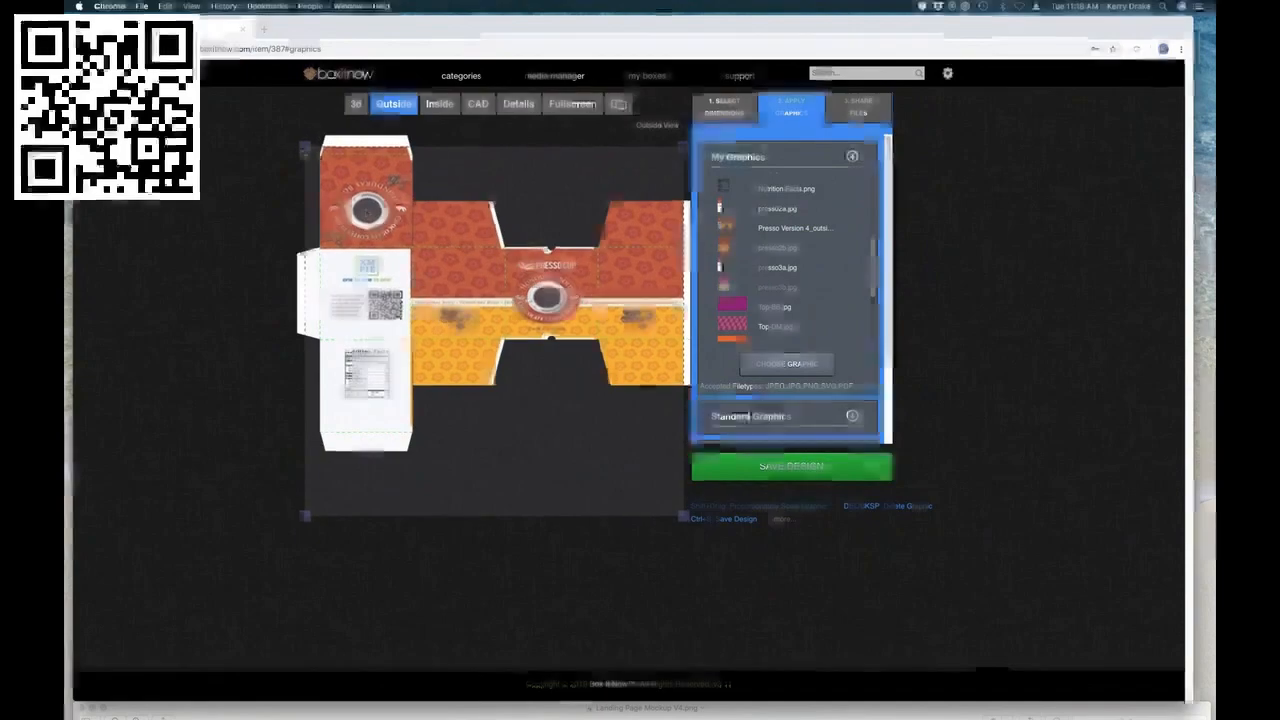
drag(305, 147, 344, 168)
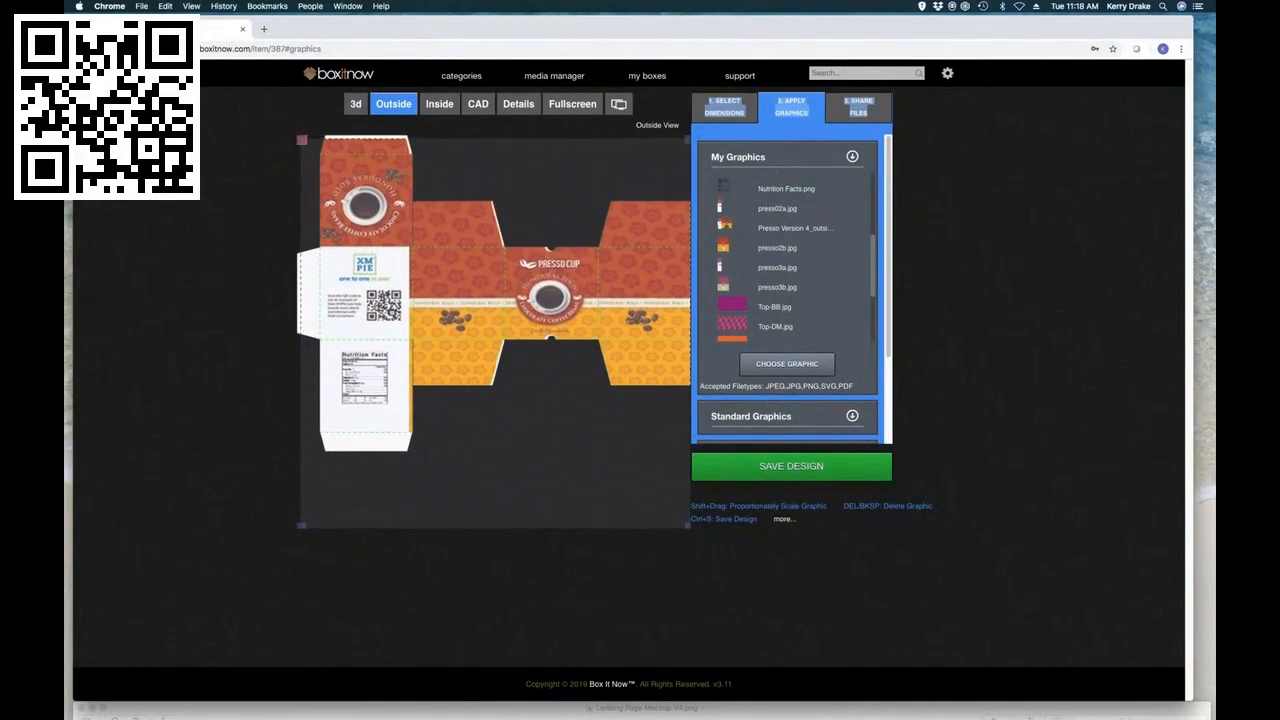
mouse_move(301, 139)
mouse_down()
mouse_move(391, 194)
mouse_move(302, 138)
mouse_up()
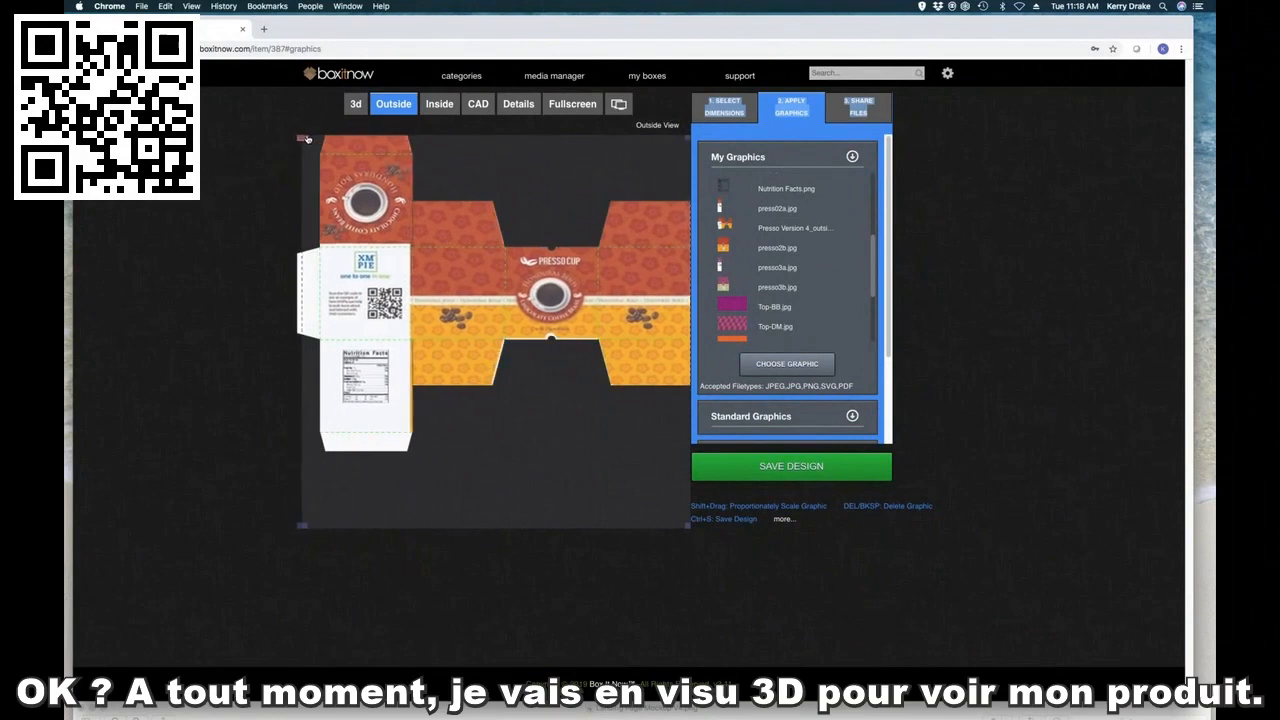
Step: Inspect the Presso Cup carton in 3D, rotating it and opening its lid
click(356, 104)
drag(569, 307, 646, 343)
scroll(646, 343, down, 5)
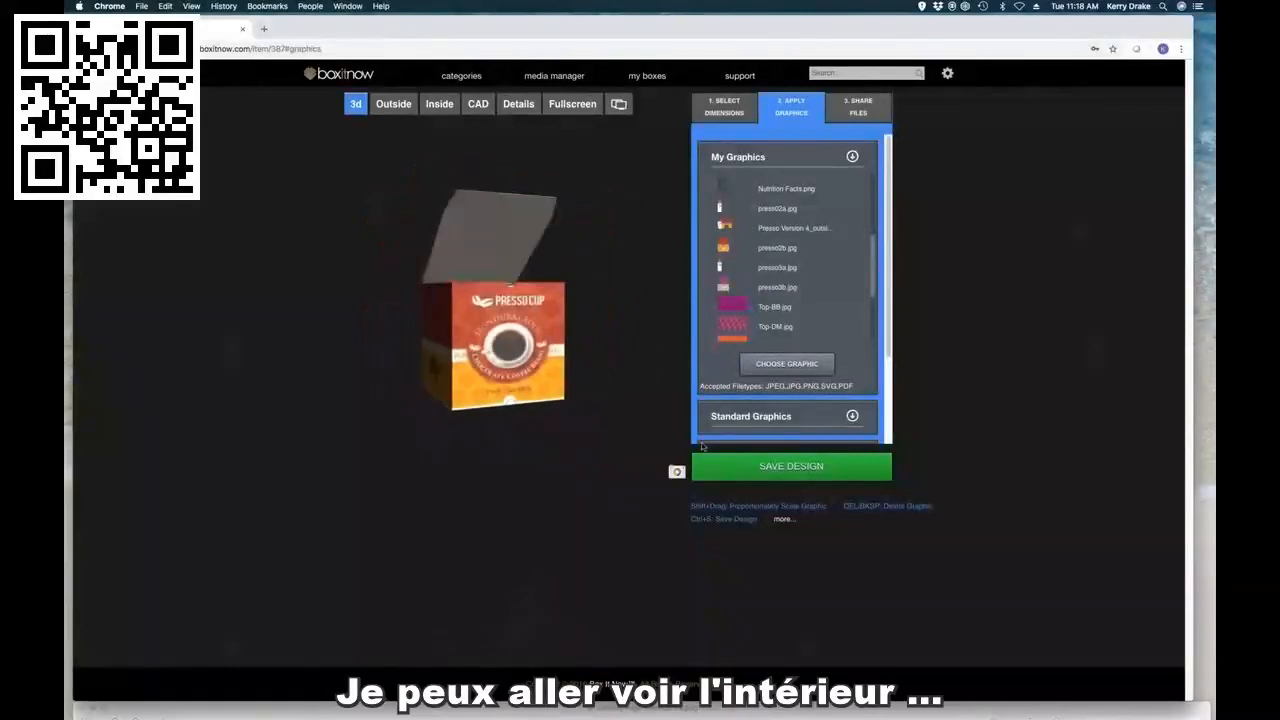
Step: Place the Top-FB.jpg pattern on the lid panel in the carton's inside layout
click(441, 106)
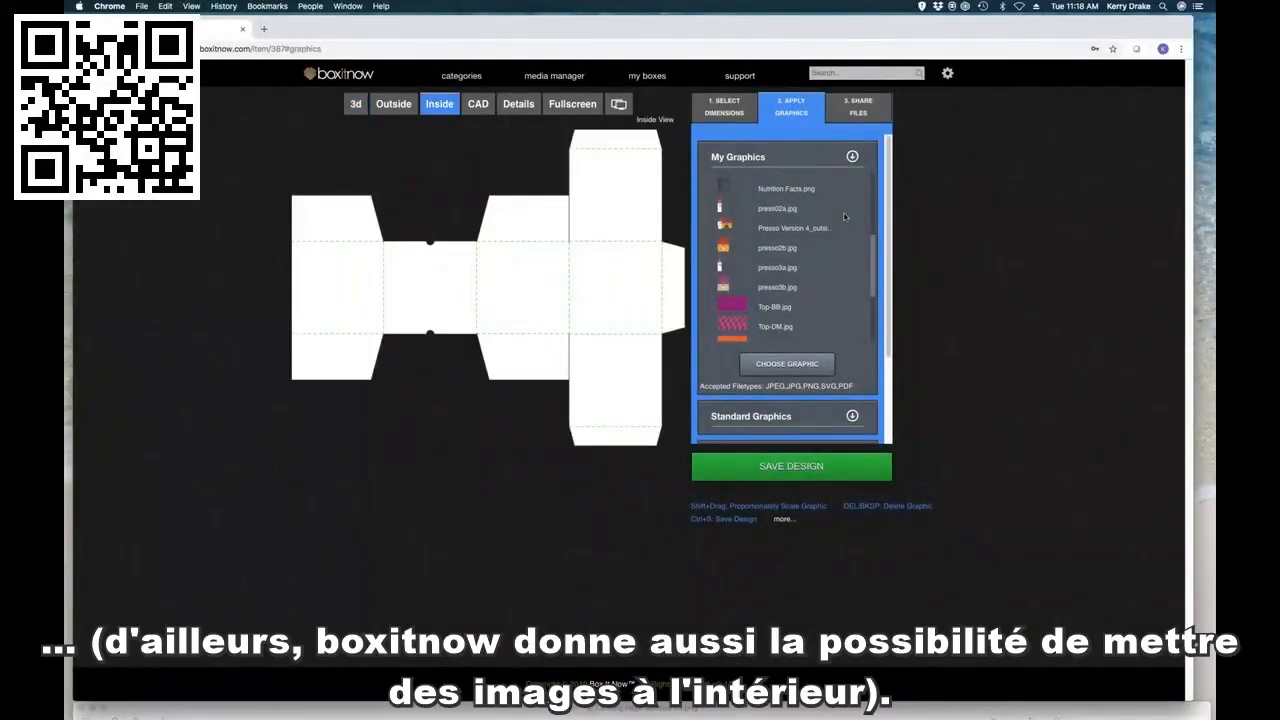
drag(873, 250, 870, 270)
drag(727, 296, 661, 336)
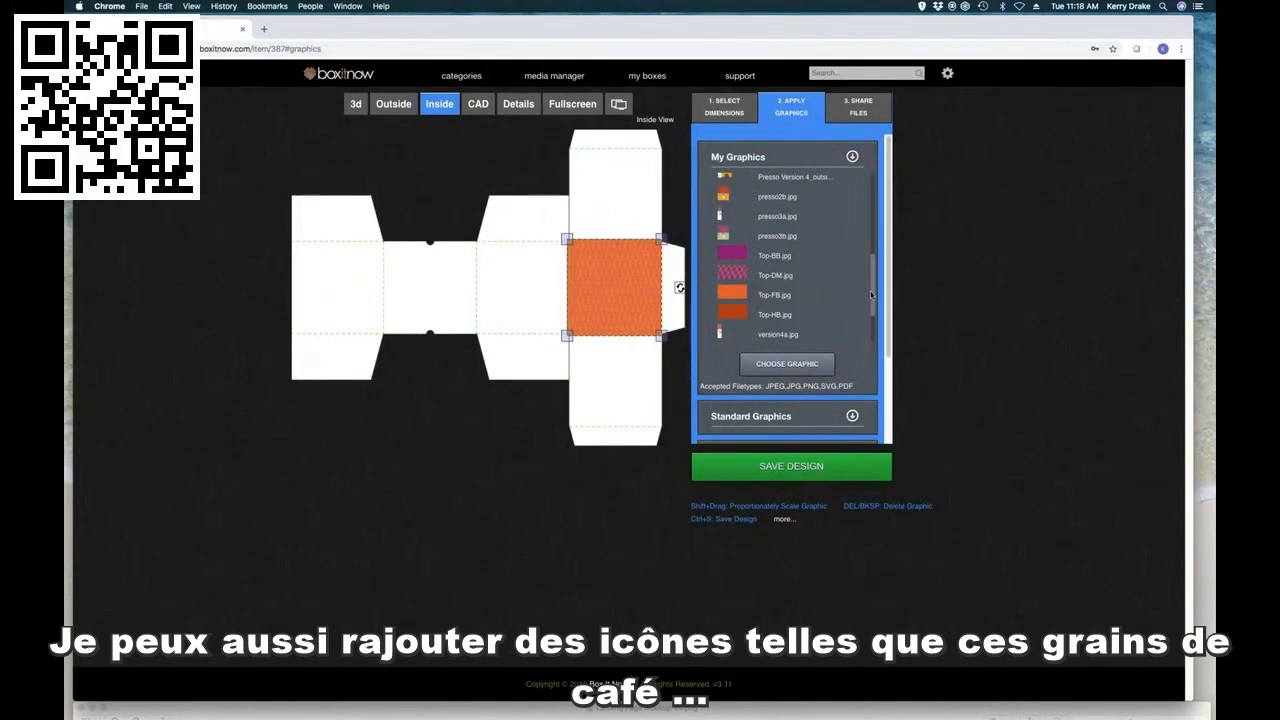
Step: Add coffee beans.png over the white panel above the orange one and CupOfCoffee.png on the orange inside panel
drag(872, 294, 872, 226)
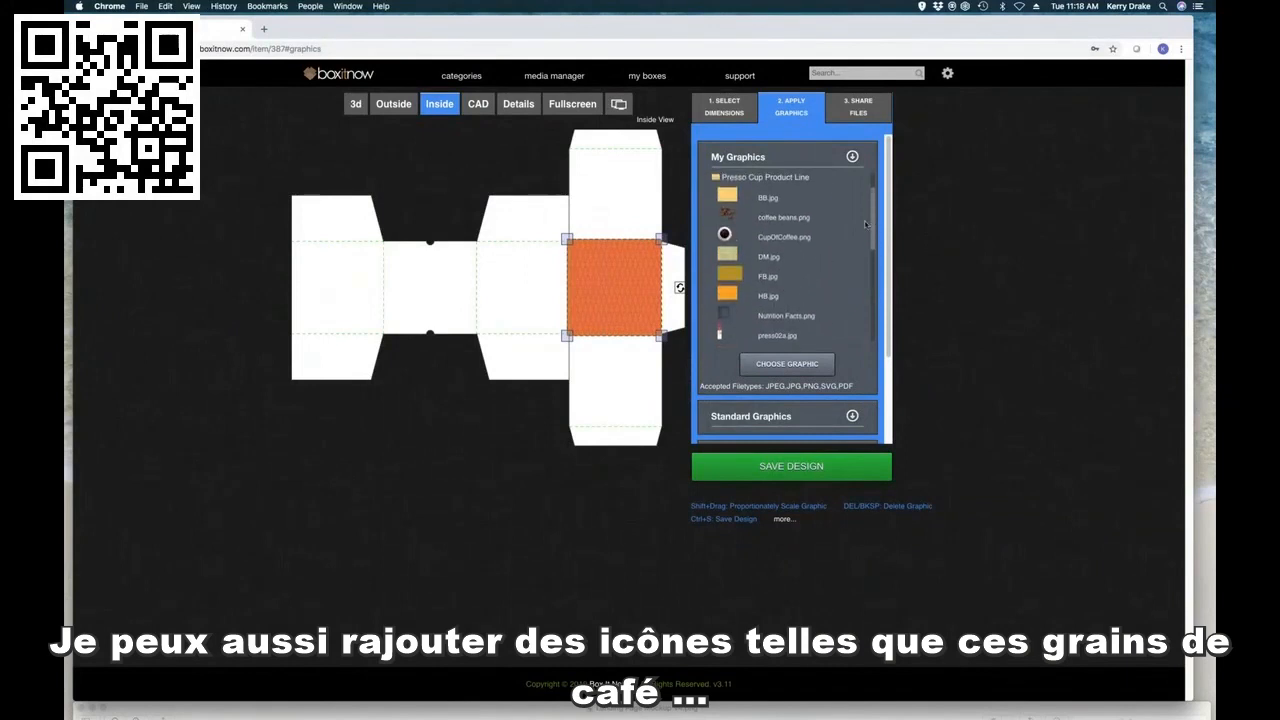
drag(730, 216, 689, 278)
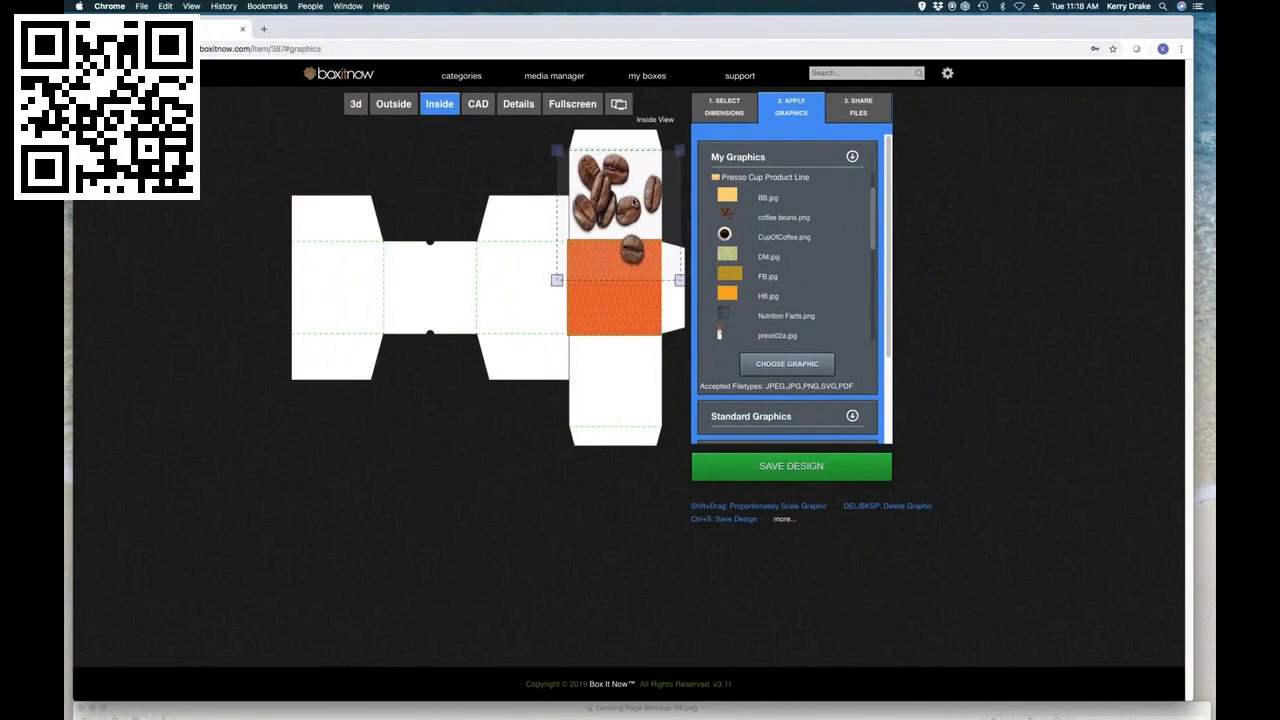
drag(725, 234, 613, 292)
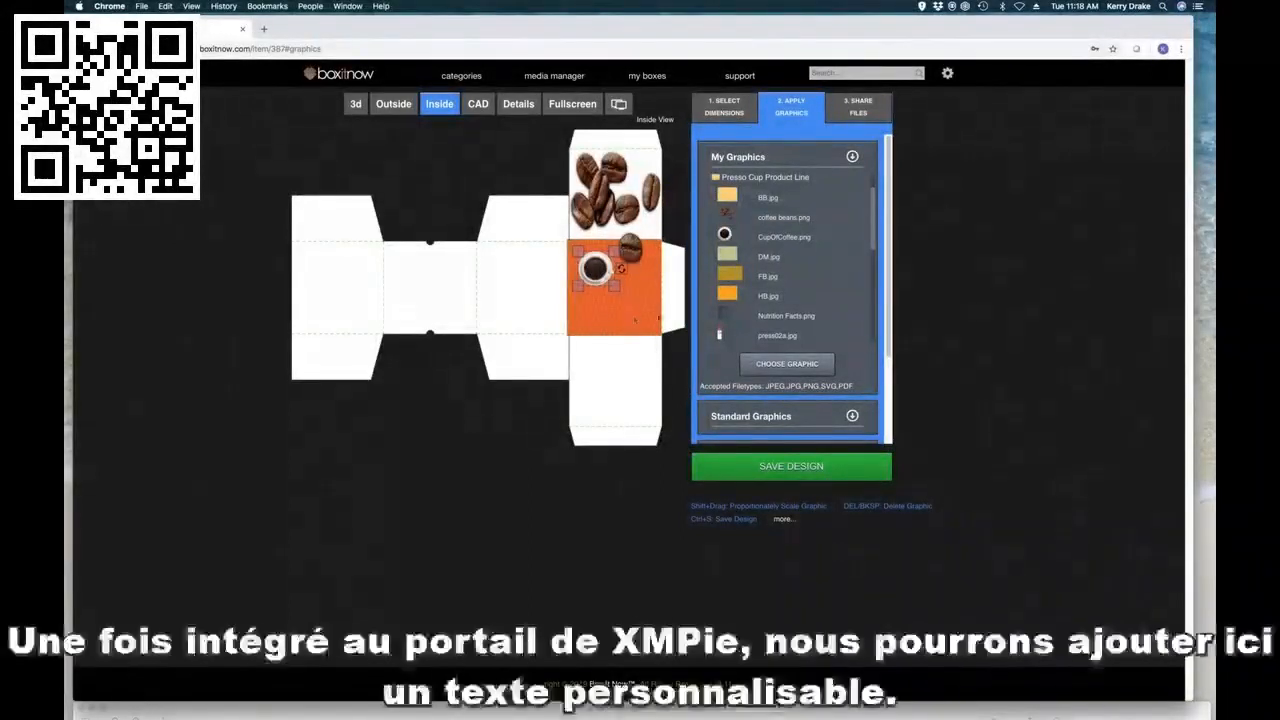
Step: Review the options for adding text and for setting the carton's inside and outside colors and patterns
click(852, 157)
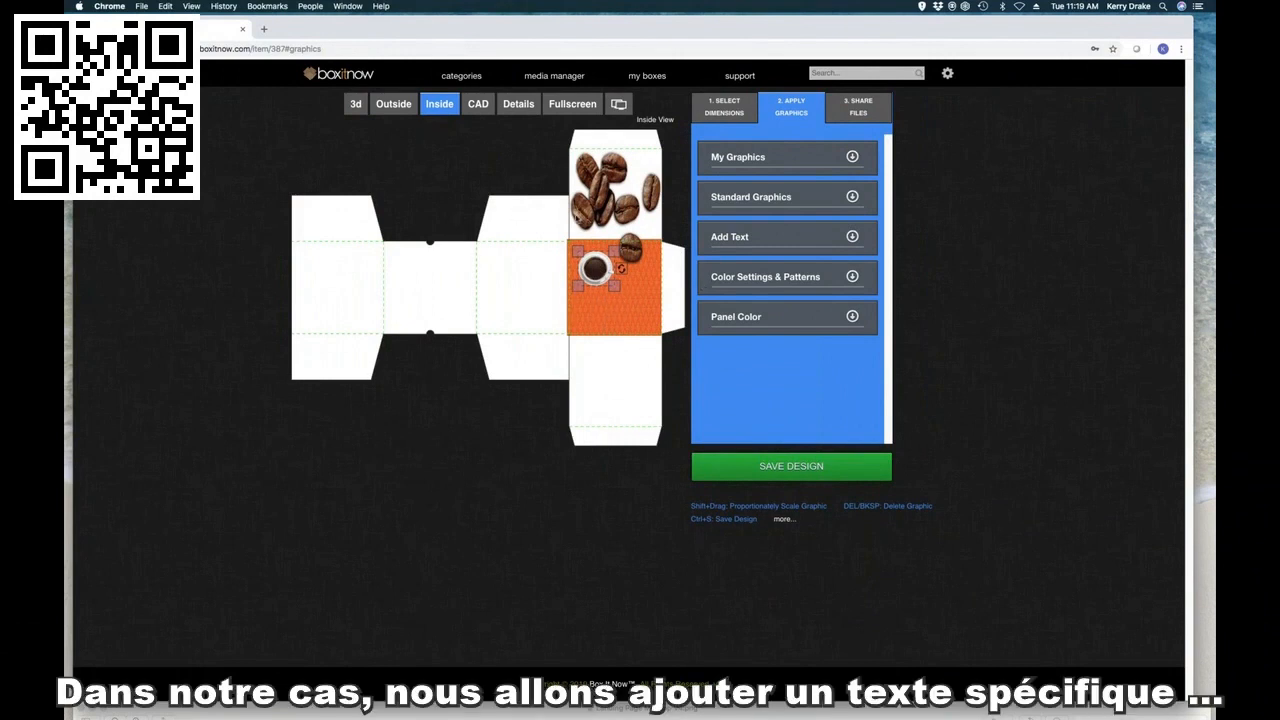
click(852, 237)
click(853, 237)
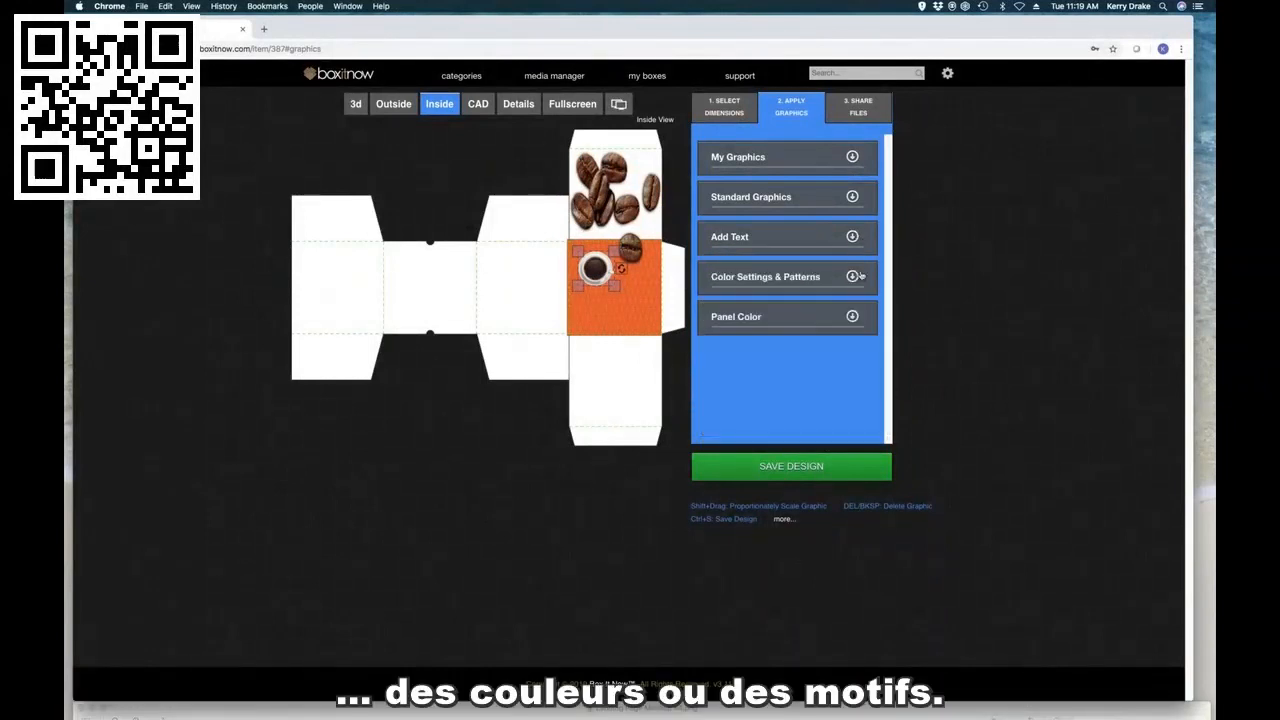
click(852, 276)
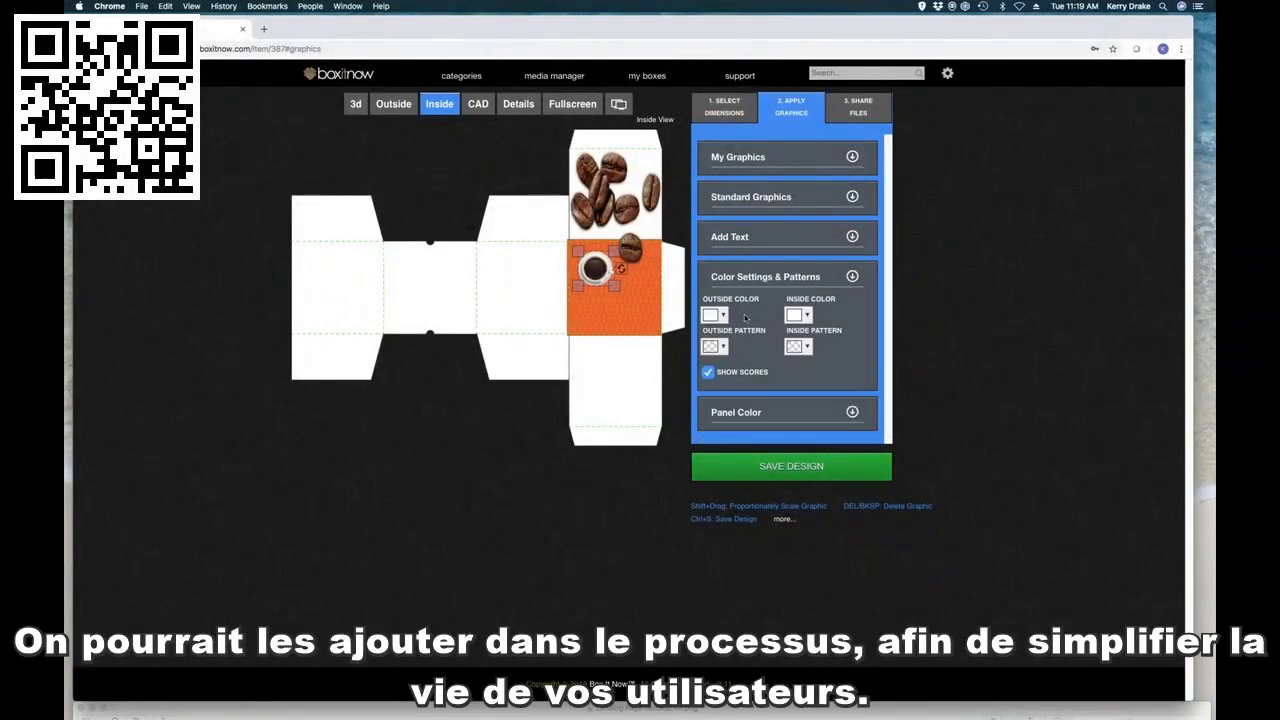
click(852, 277)
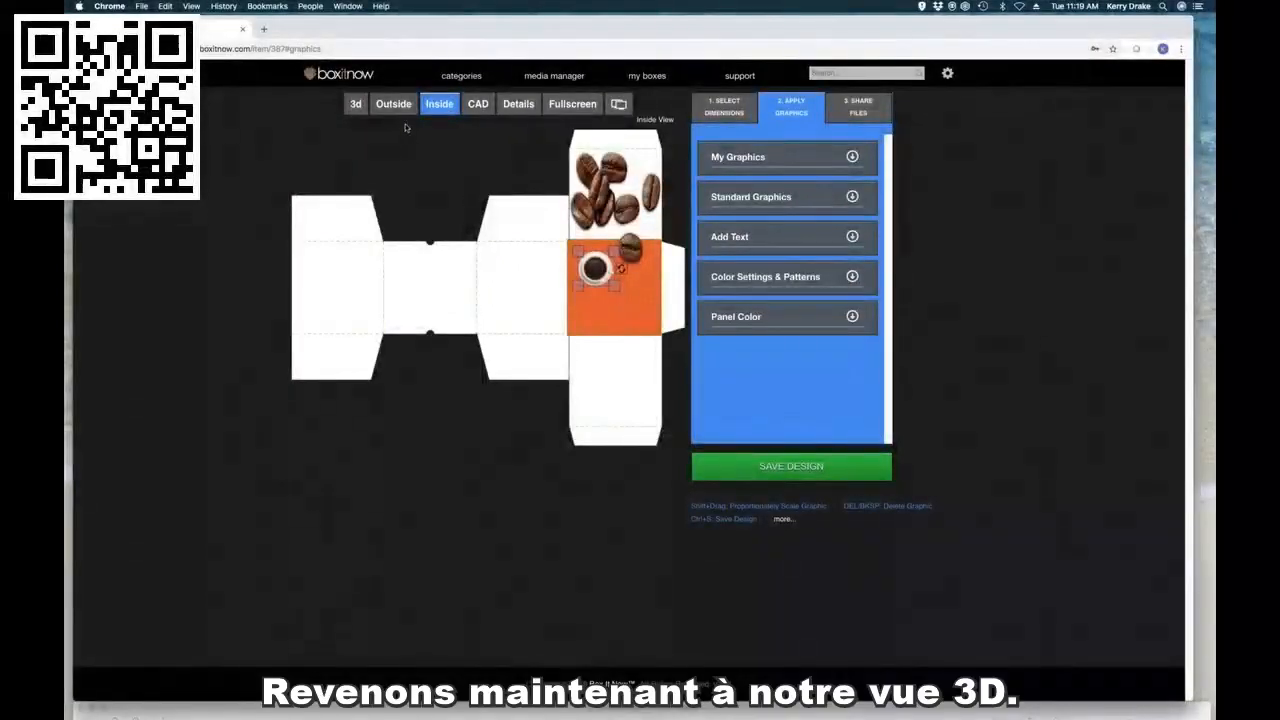
Step: Examine the decorated carton in 3D, zooming in and folding it open and closed to check both sides
click(355, 104)
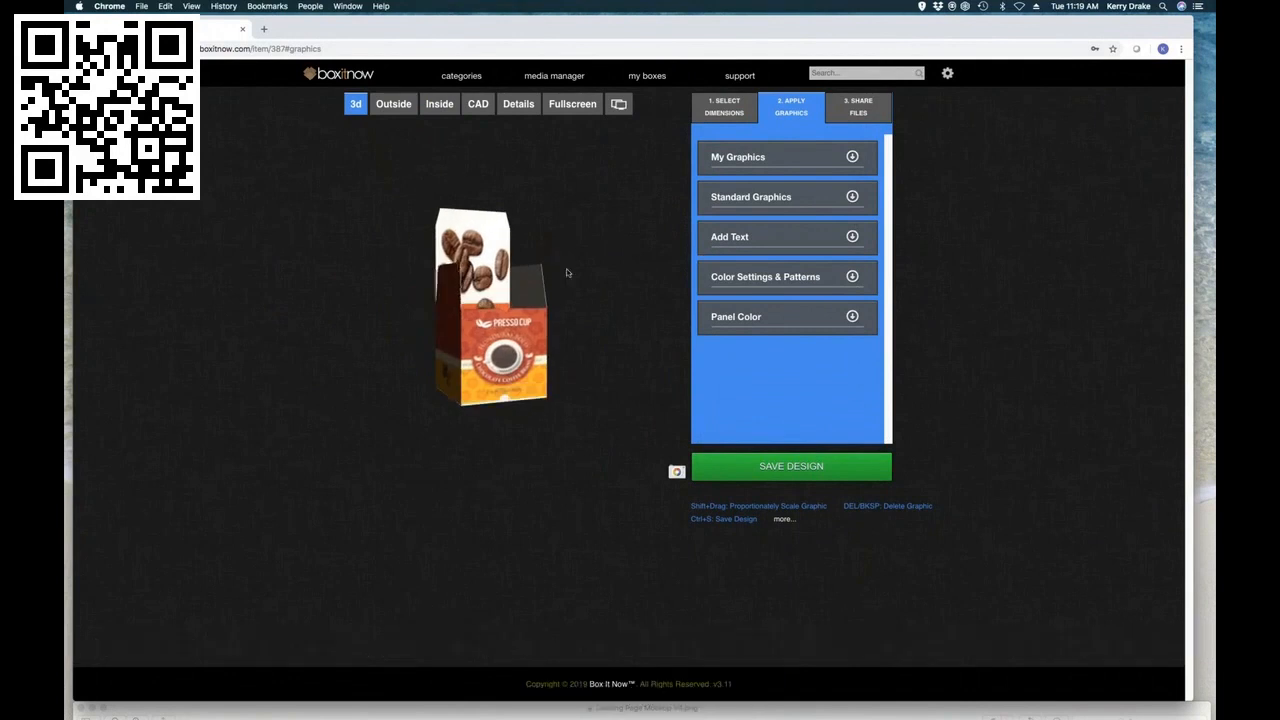
scroll(527, 360, up, 5)
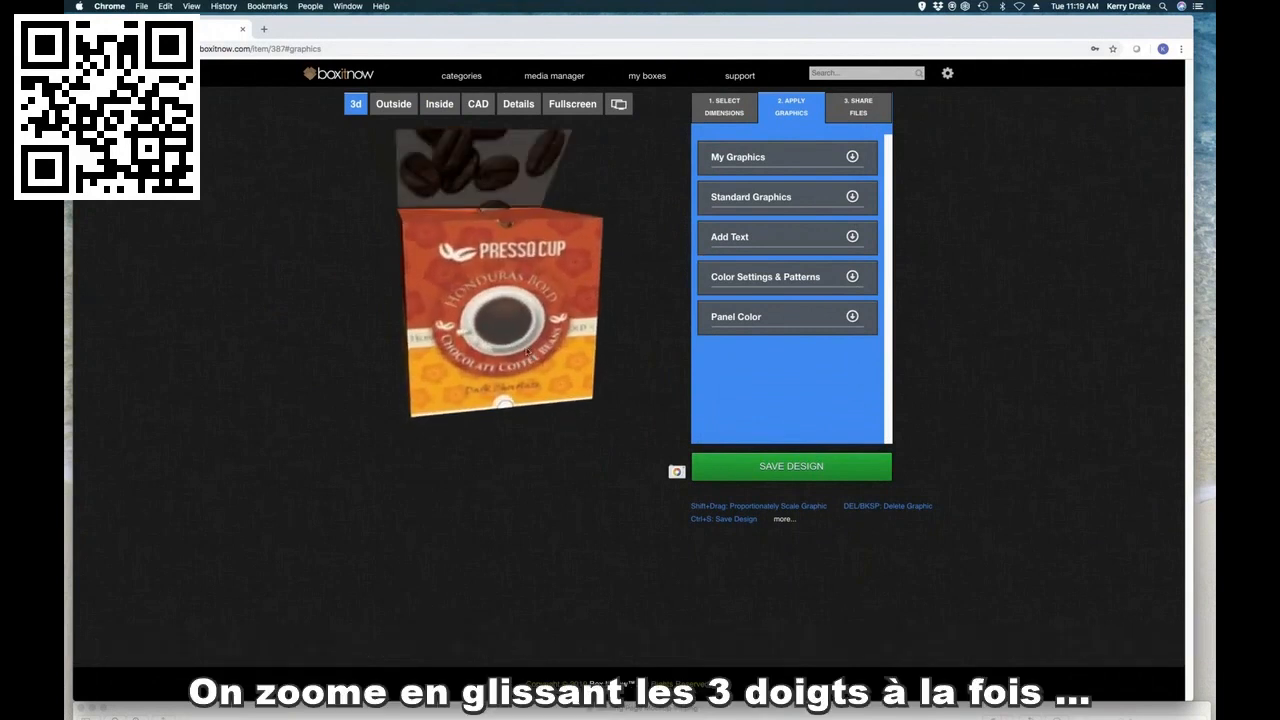
scroll(524, 360, up, 3)
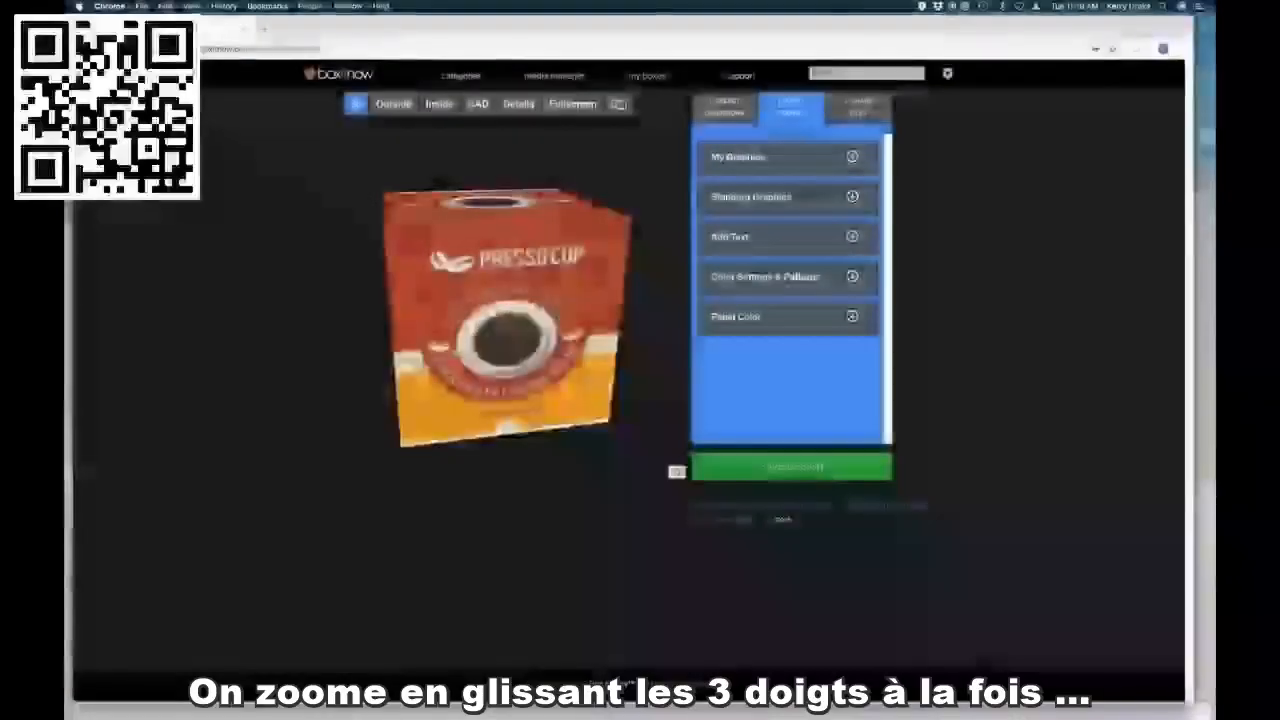
double_click(545, 319)
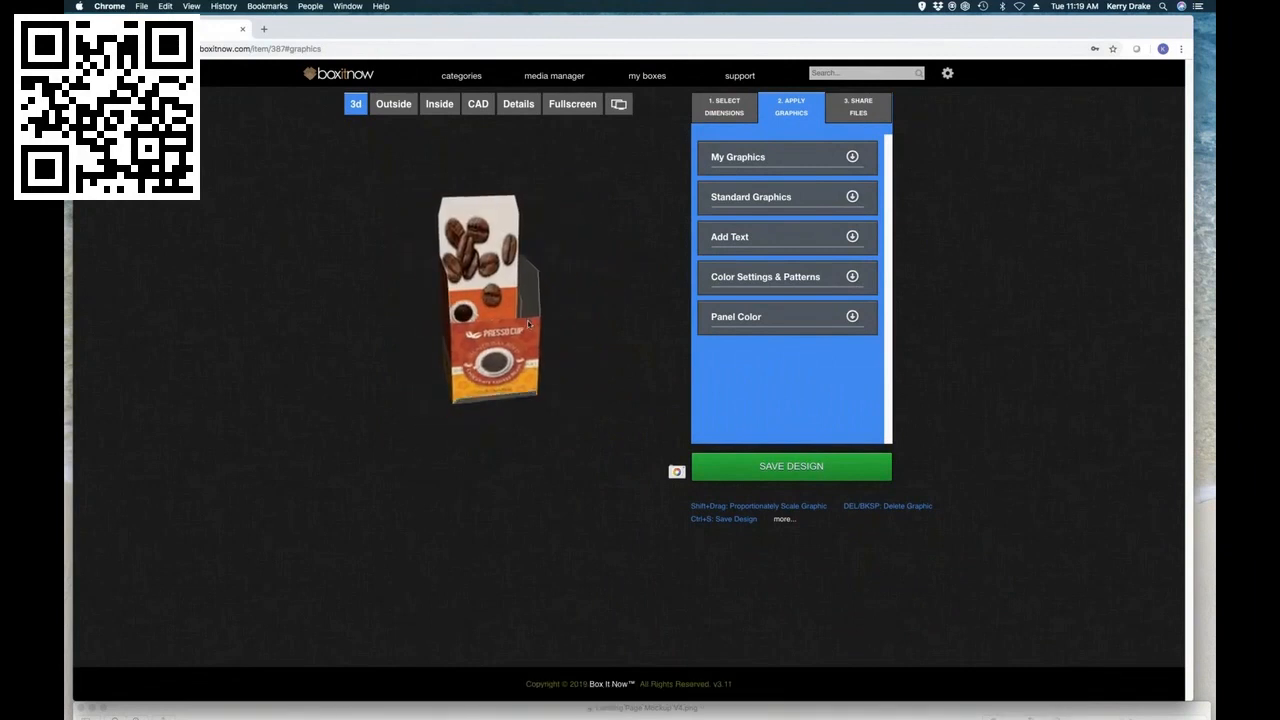
Step: Review the file formats available for downloading the Straight Tuck Carton design
click(862, 109)
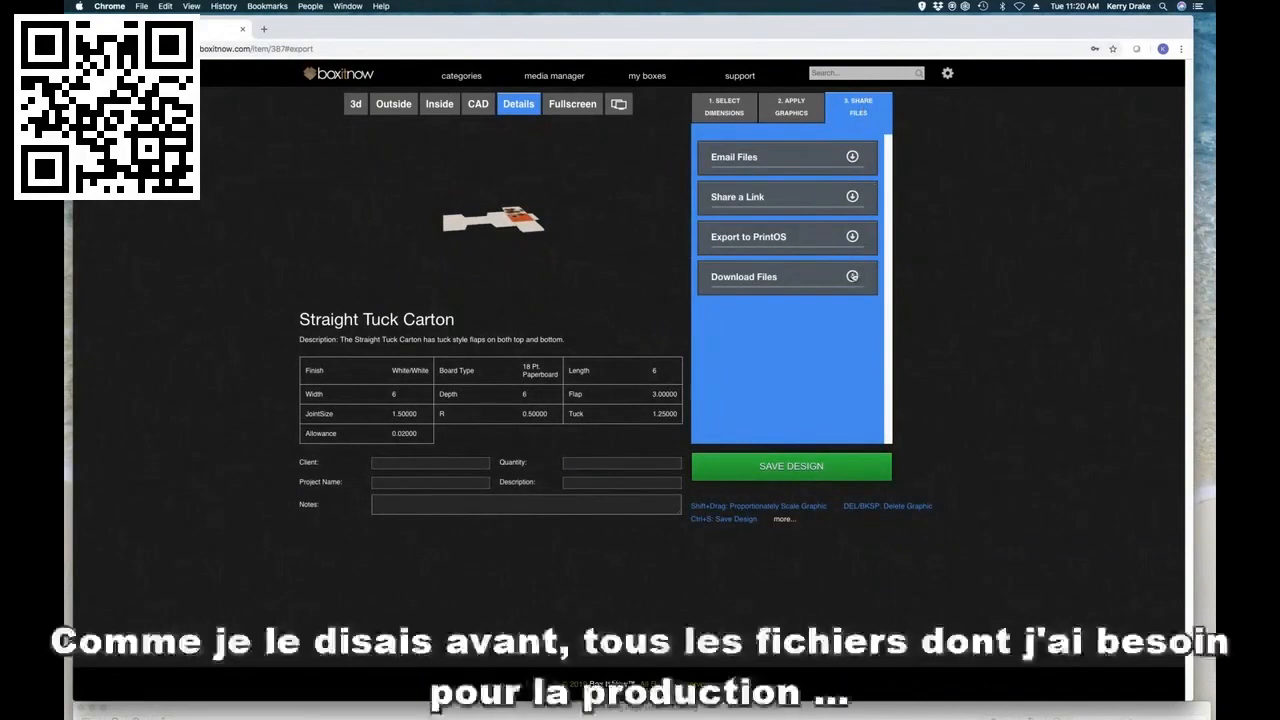
click(852, 277)
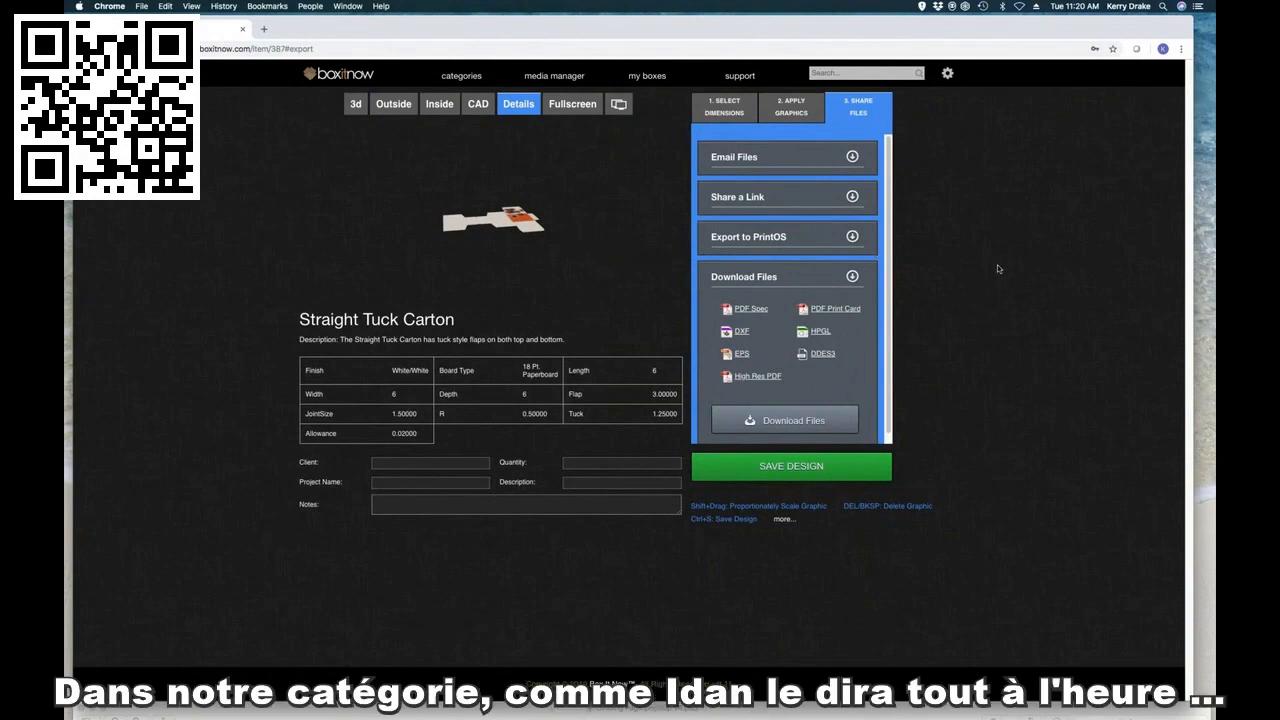
Step: Open the Pizza Box style from the Tuck Cartons category
click(480, 78)
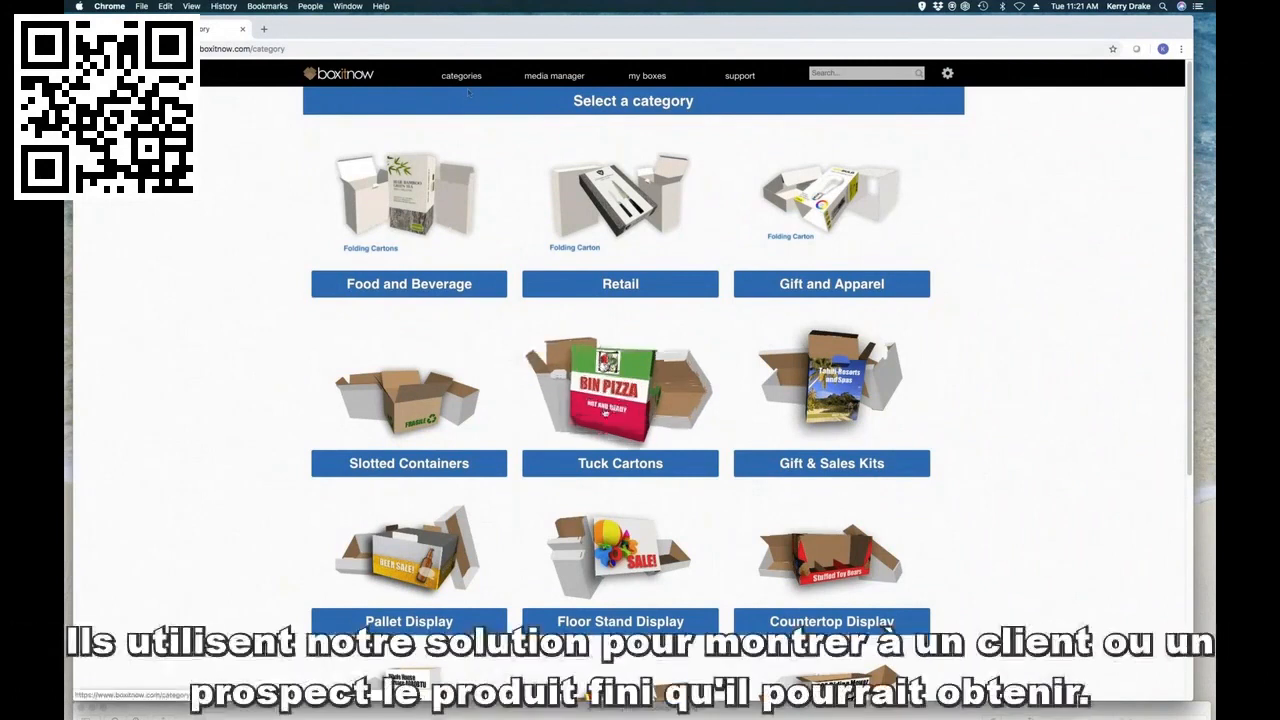
click(612, 408)
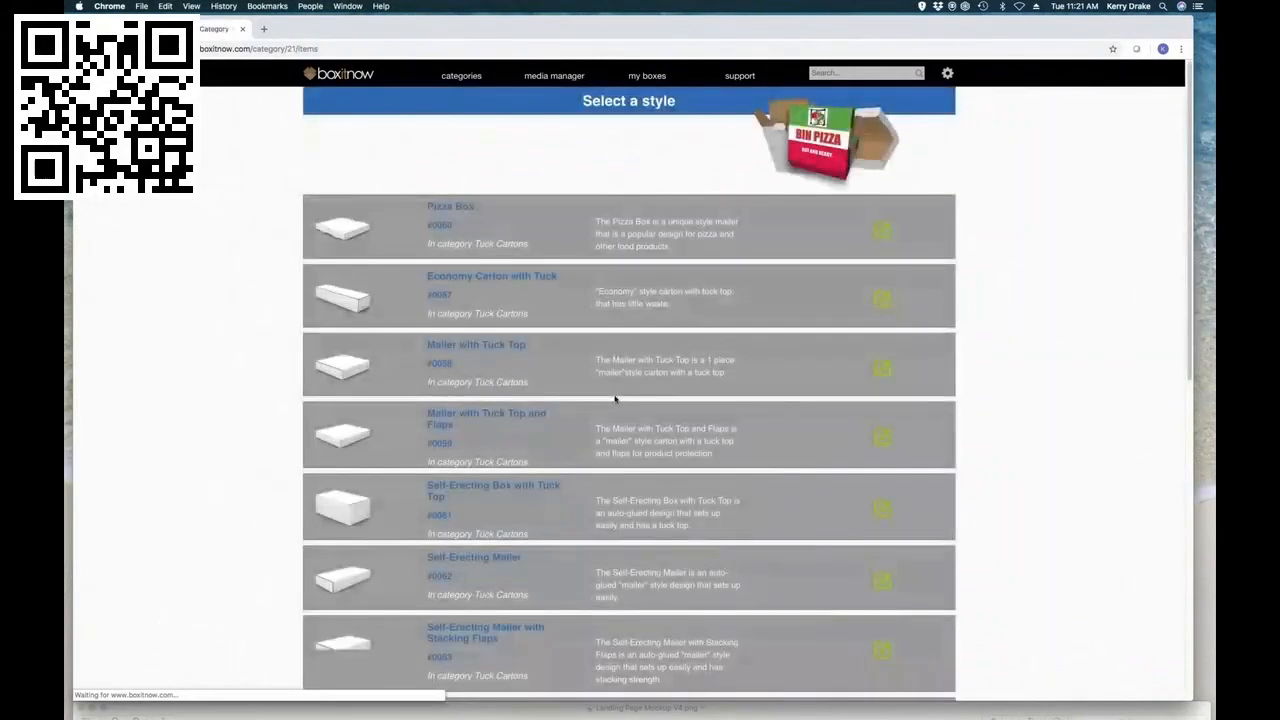
click(442, 227)
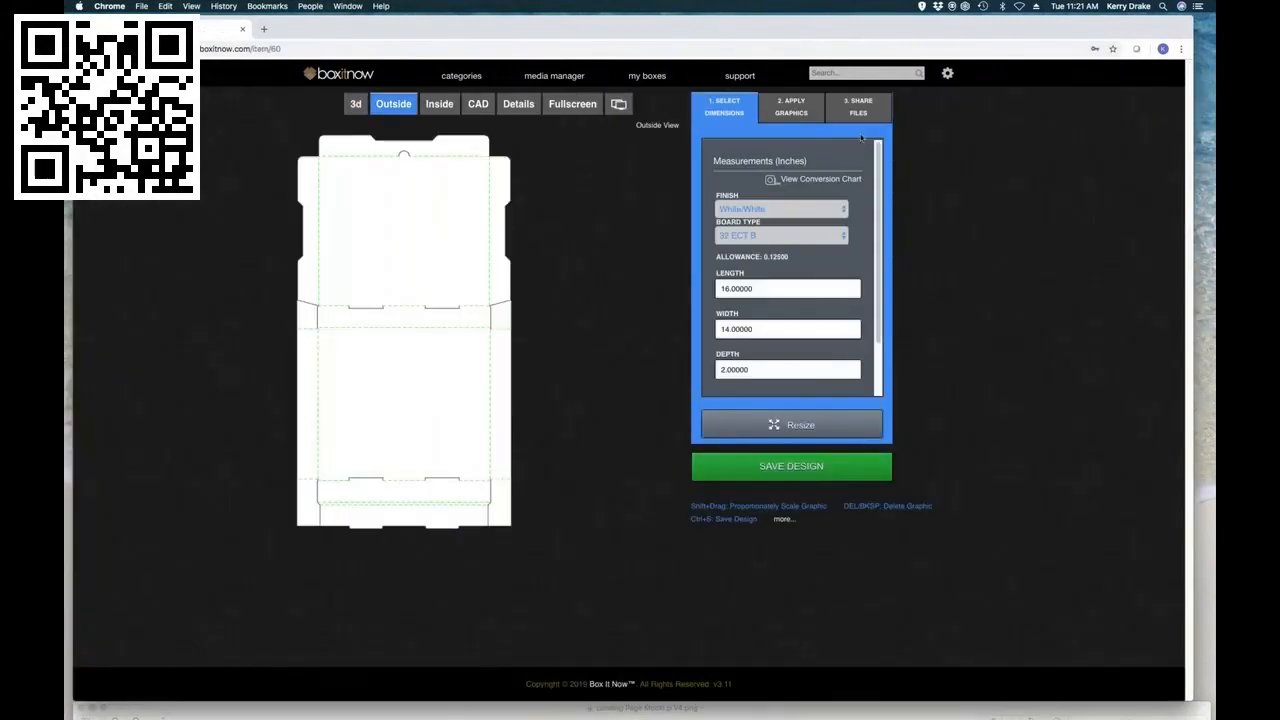
Step: Place the AdobeStock pizza photo and the Giova's Wood Fire Pizza logo from the Giova's Pizza folder on the box's outside lid
click(792, 113)
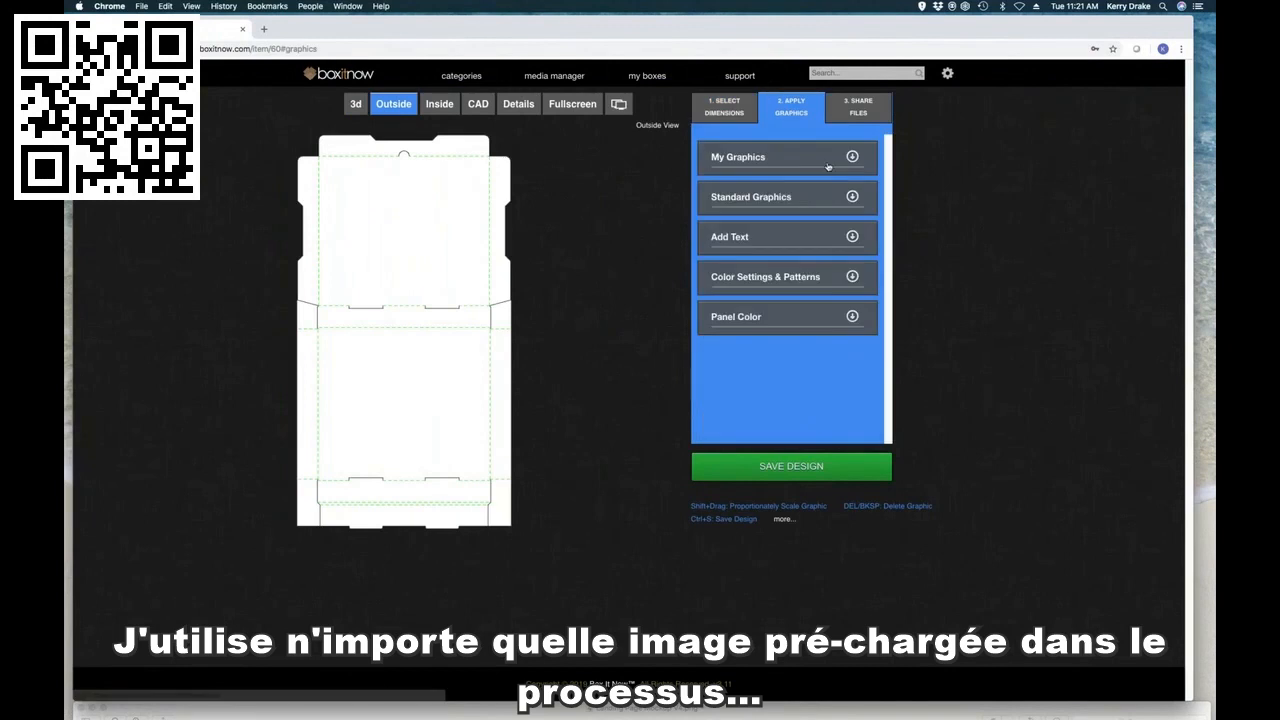
click(852, 157)
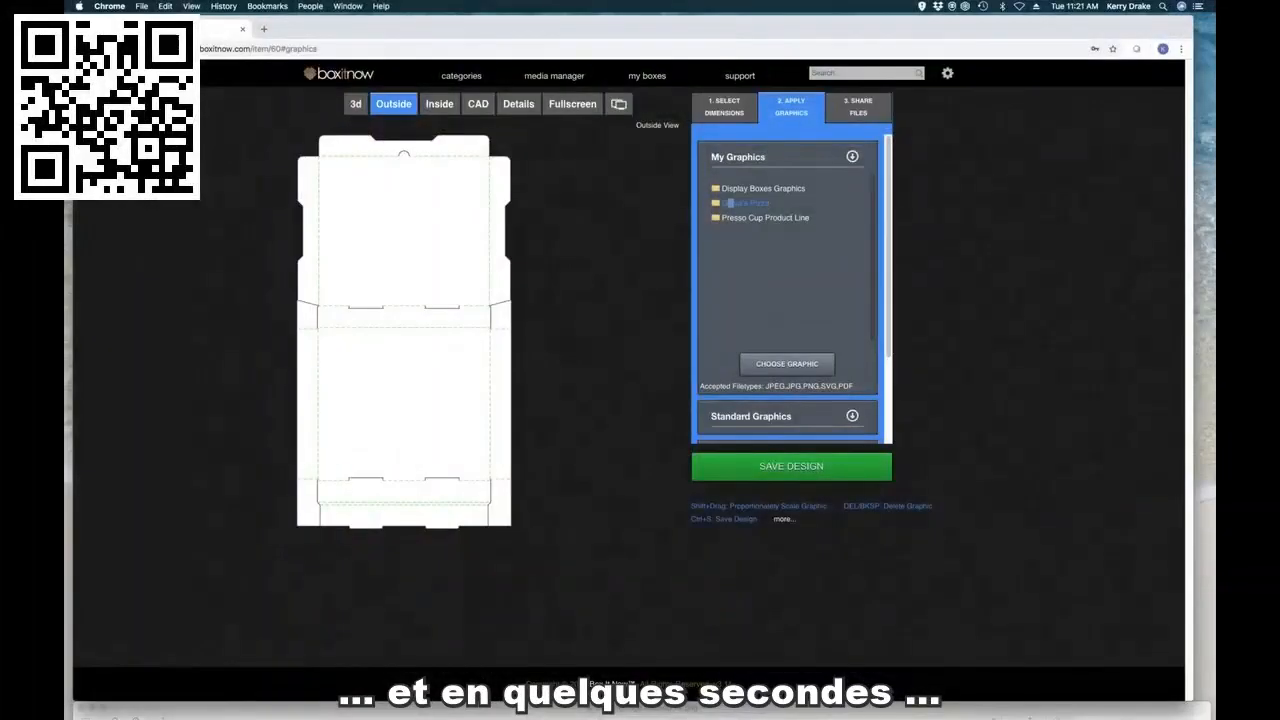
drag(728, 211, 553, 338)
drag(430, 318, 398, 273)
drag(522, 254, 356, 198)
drag(728, 233, 409, 240)
drag(439, 295, 428, 270)
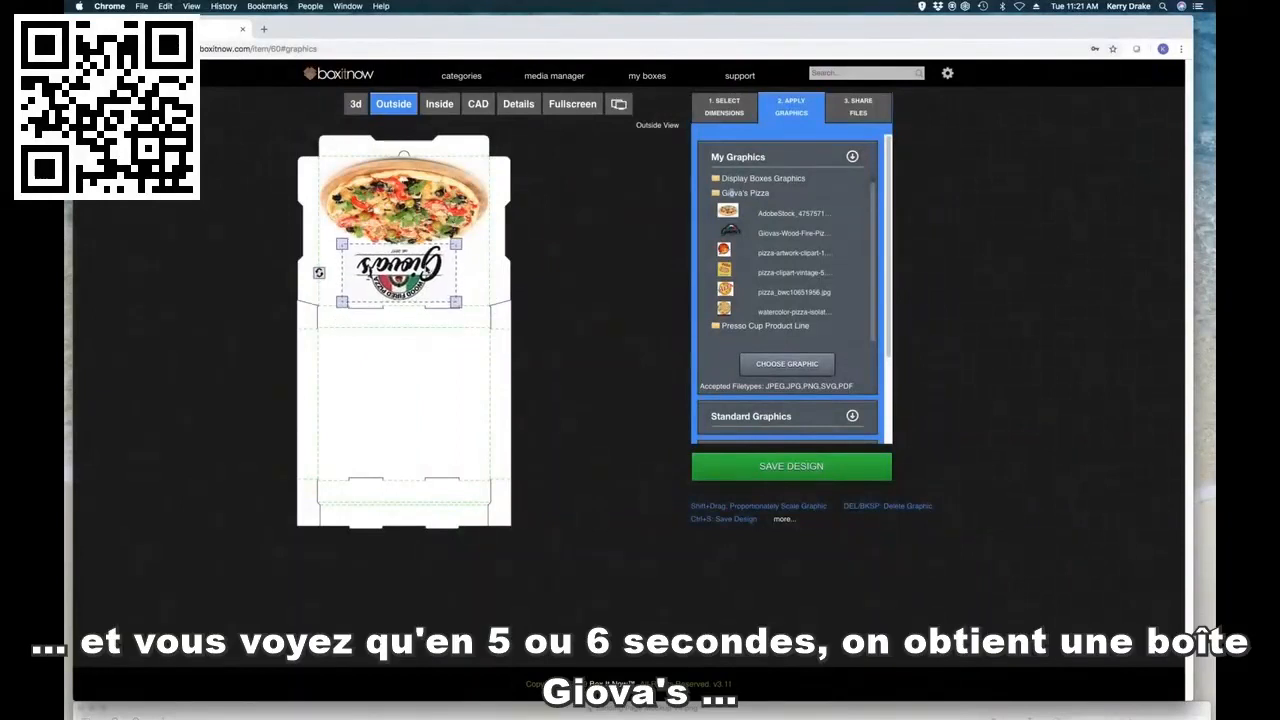
Step: View the Giova's pizza box in 3D and open its lid
click(355, 104)
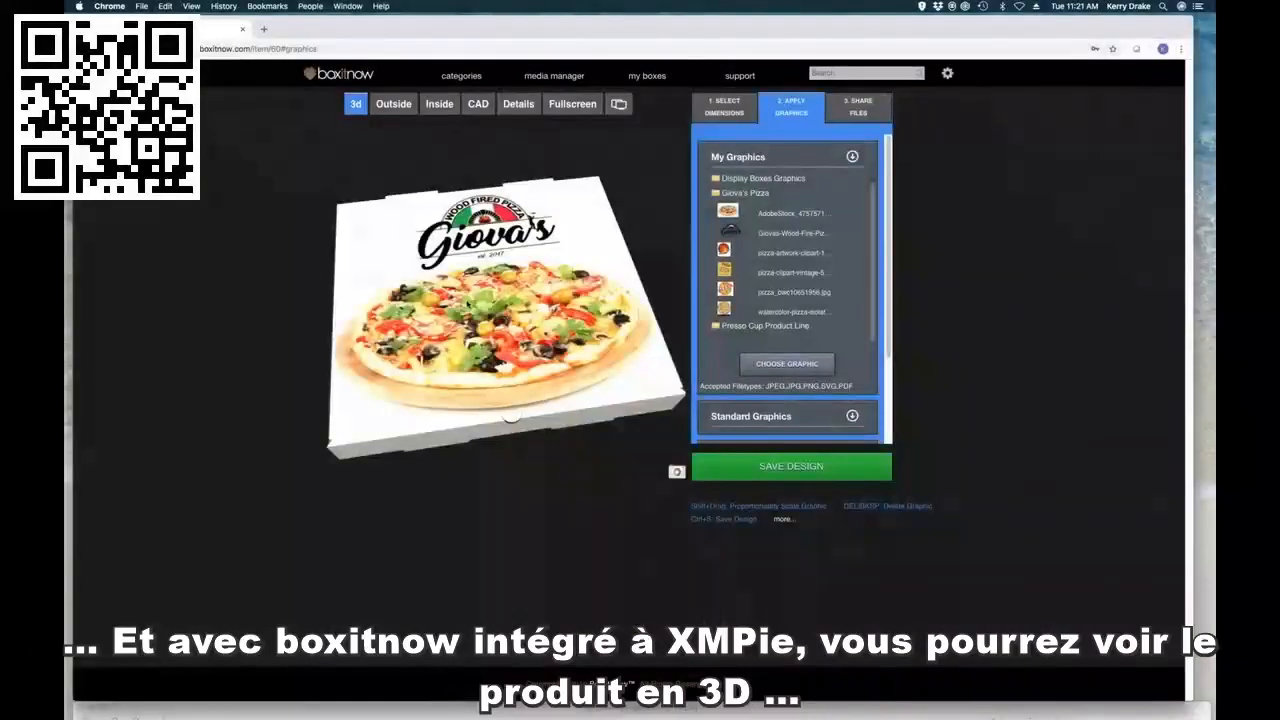
scroll(468, 301, down, 5)
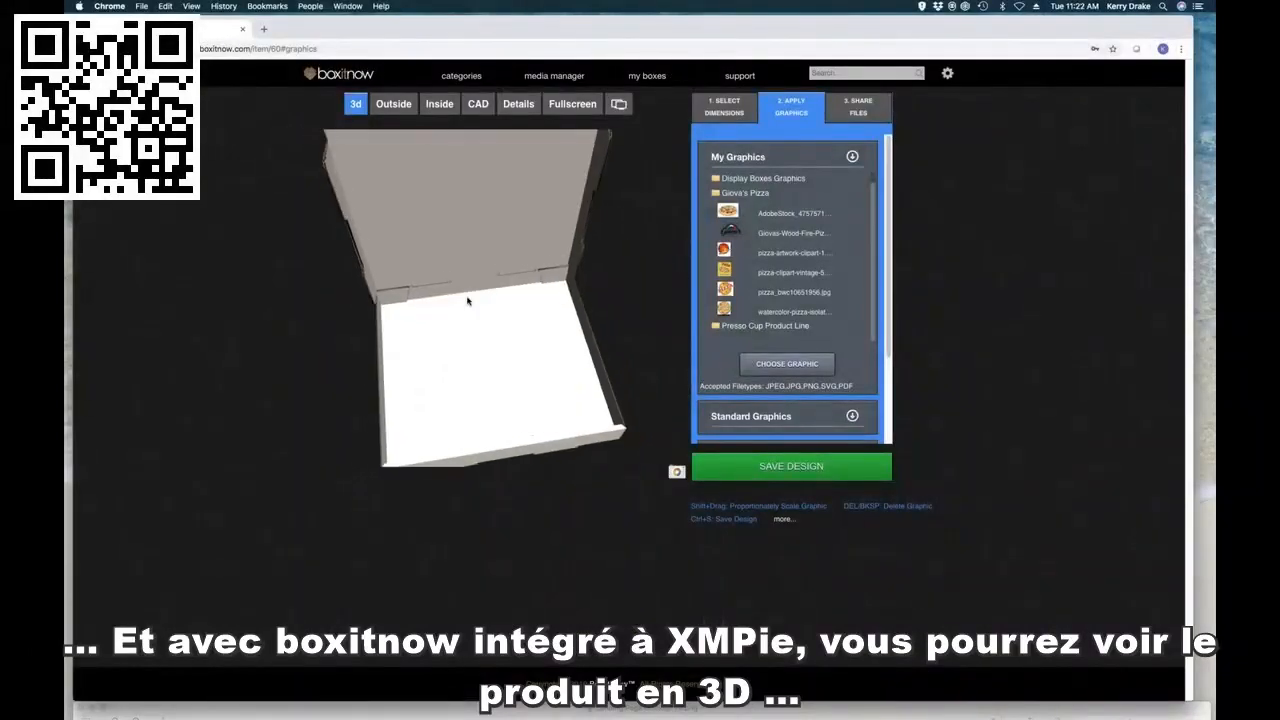